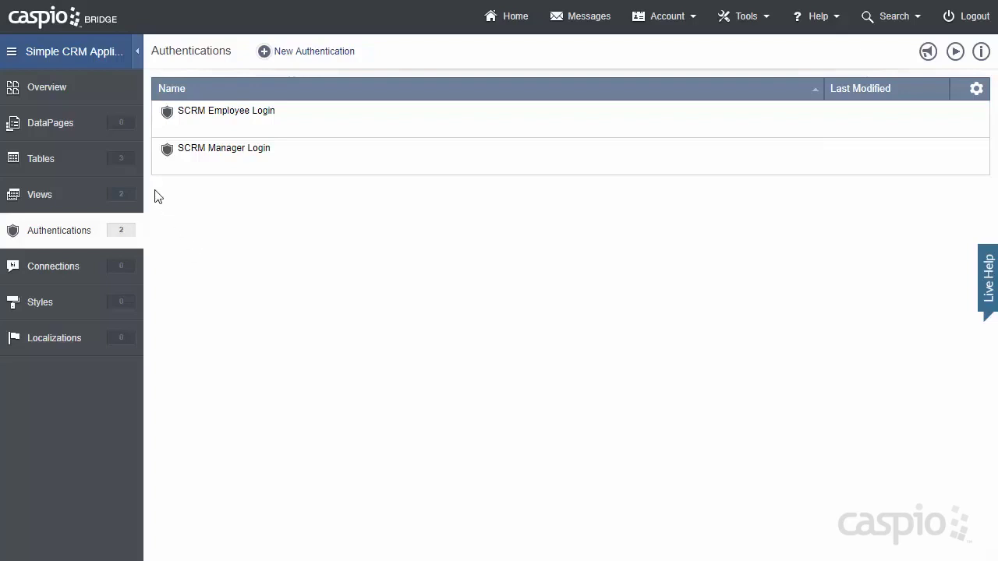
# - Show the Simple CRM application's DataPages list, which is still empty
pyautogui.click(95, 127)
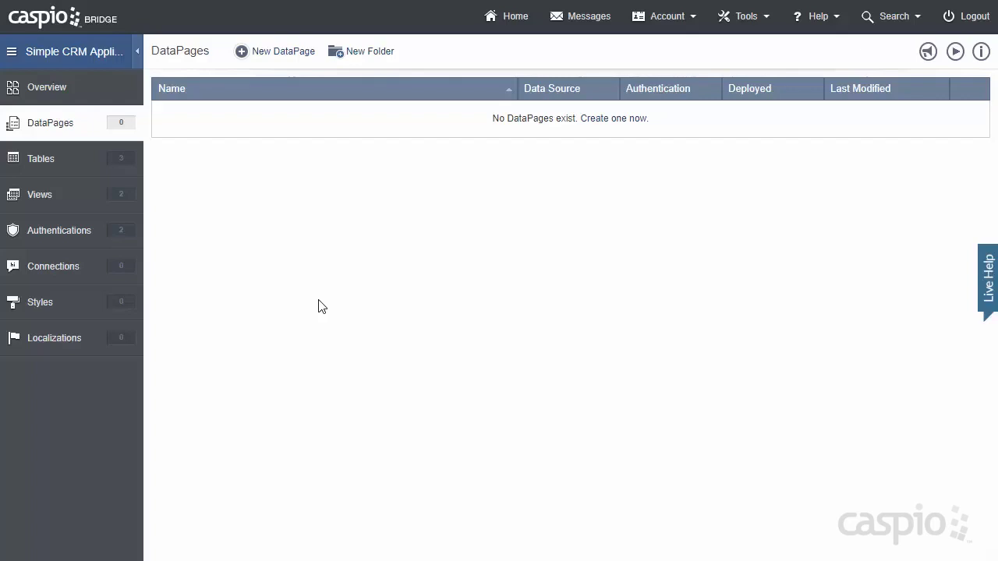
# - Create DataPage folders named Managers and Employees, then open Employees
pyautogui.click(385, 54)
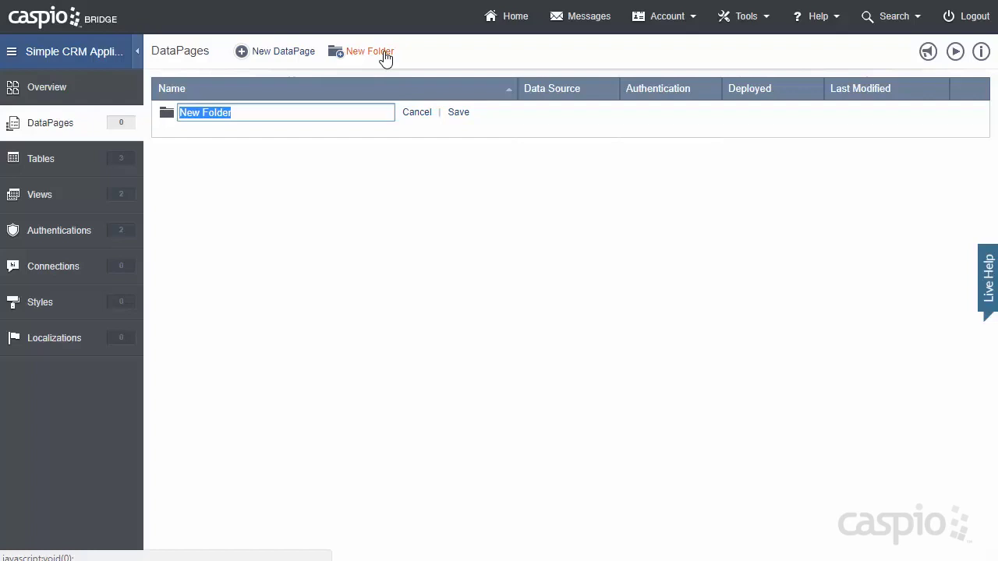
pyautogui.write('Manager')
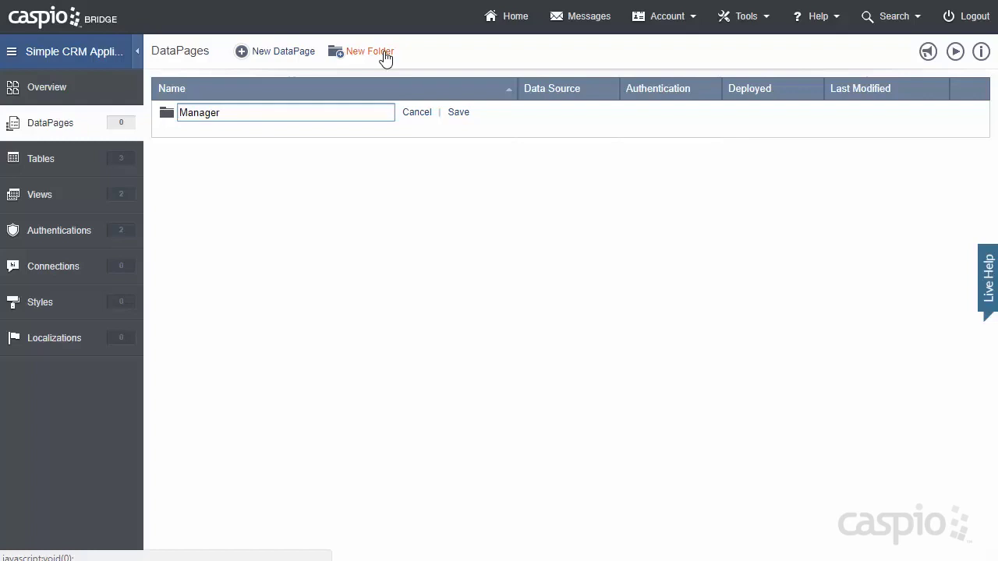
pyautogui.write('s')
pyautogui.click(459, 111)
pyautogui.click(382, 53)
pyautogui.write('Employees')
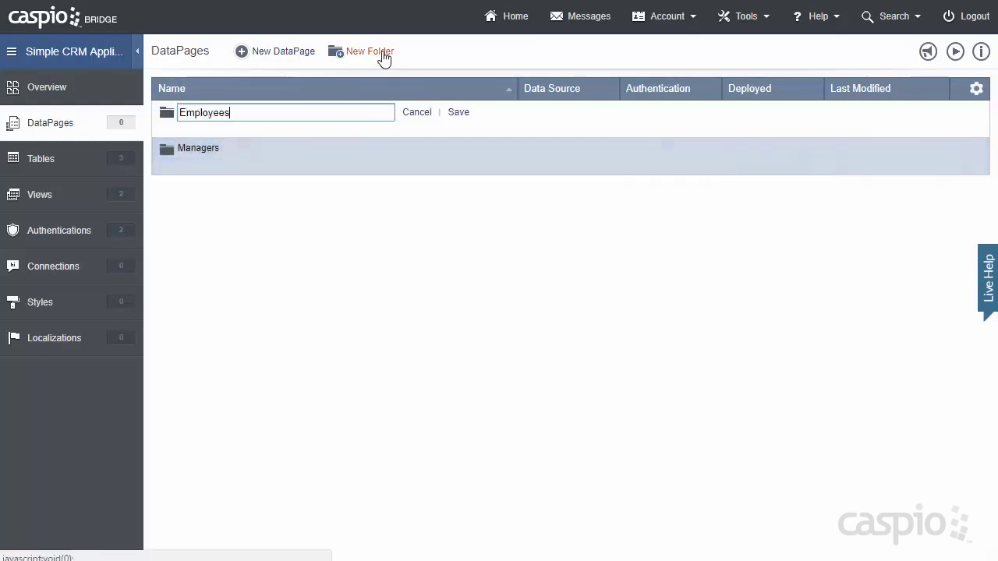
pyautogui.click(459, 112)
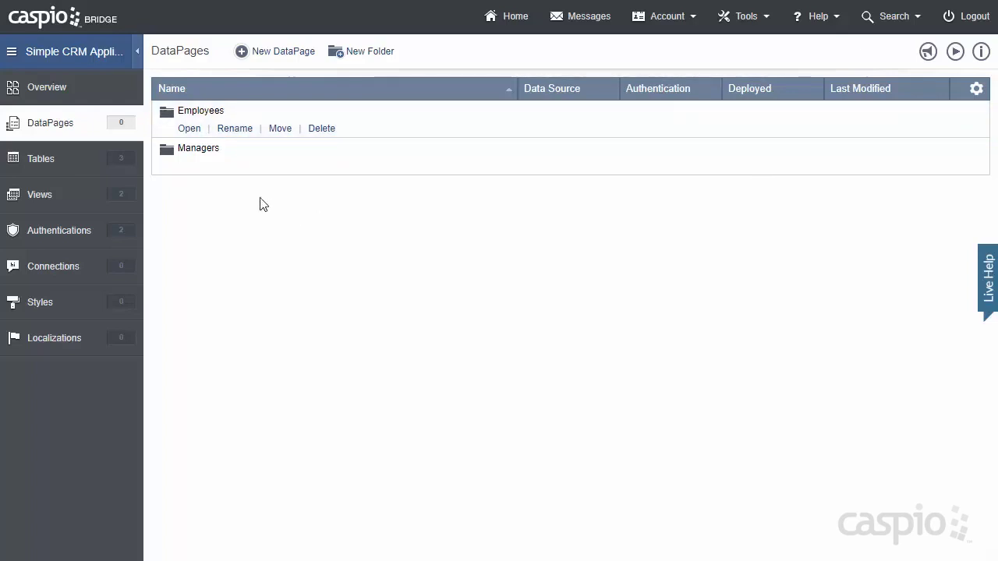
pyautogui.click(194, 131)
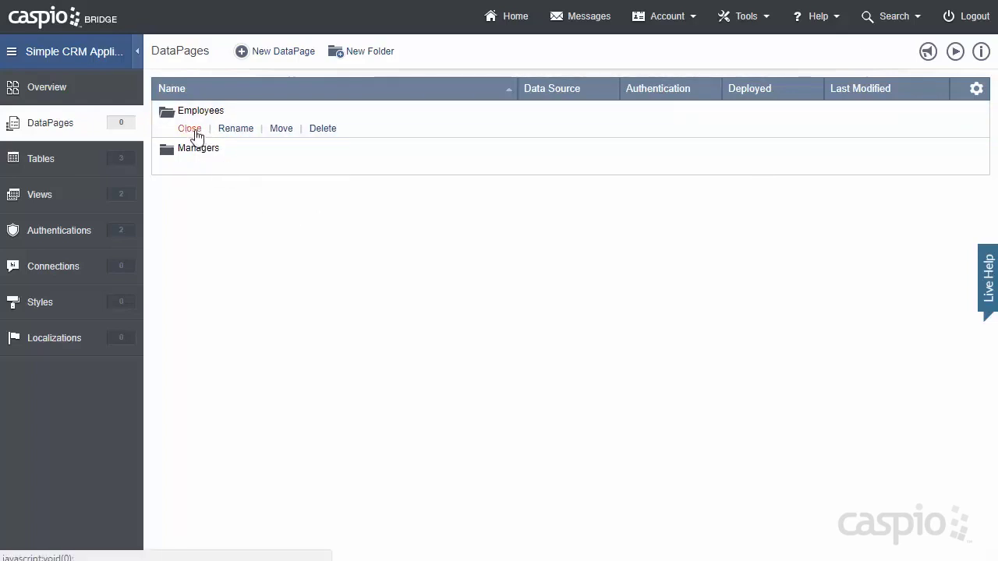
# - Start a new DataPage and compare Reports, Calendars, Charts and HTML types before returning to Forms
pyautogui.click(286, 55)
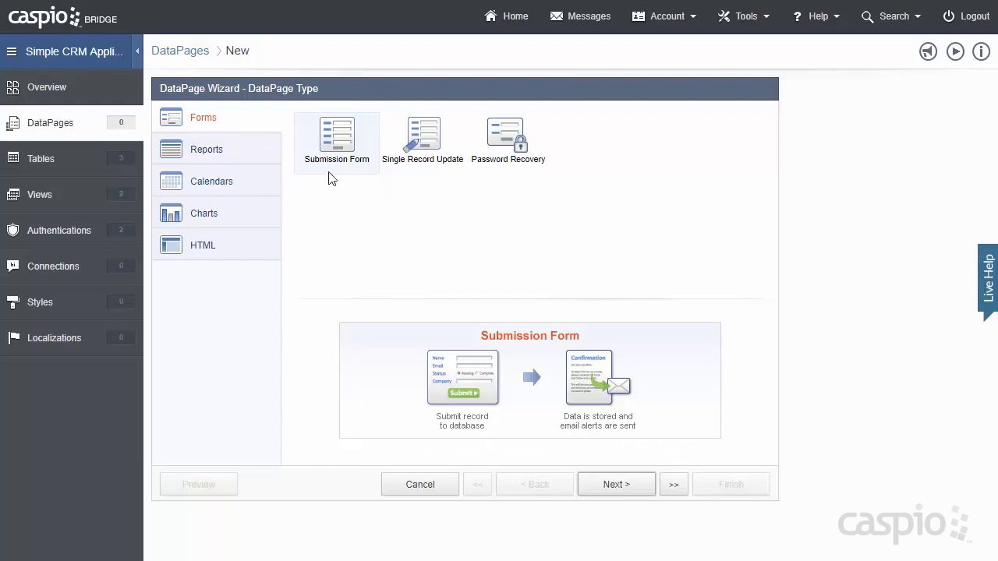
pyautogui.click(278, 155)
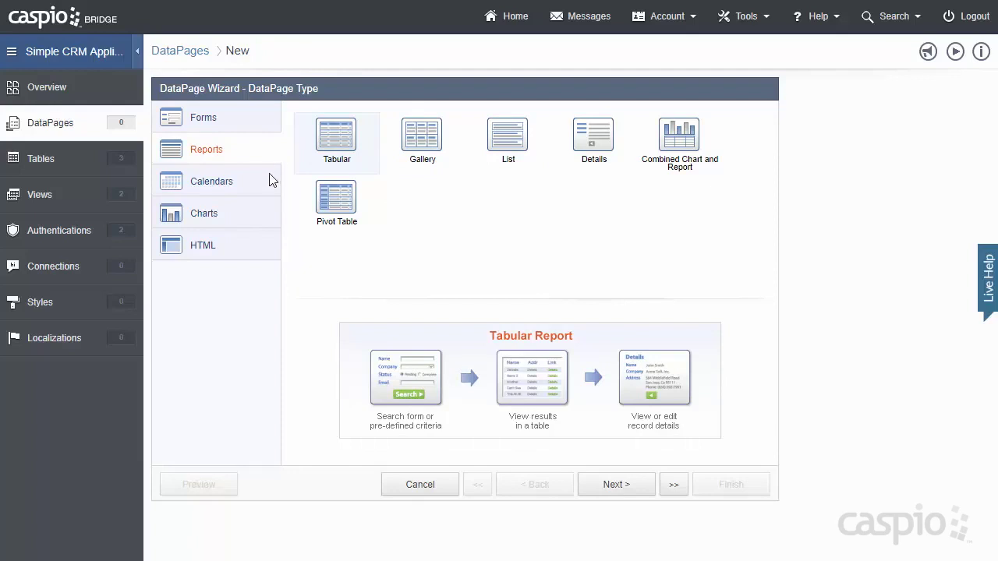
pyautogui.click(271, 181)
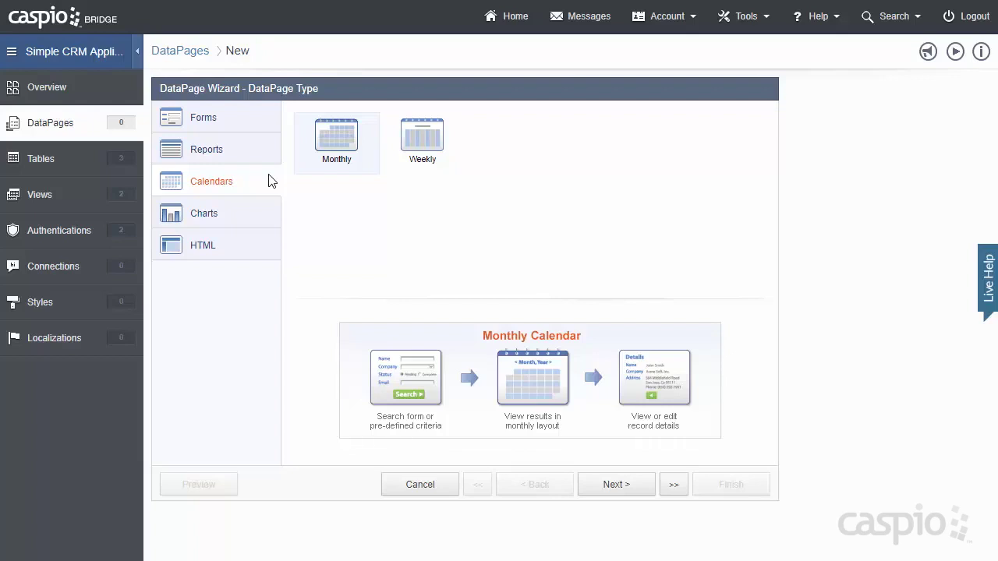
pyautogui.click(265, 216)
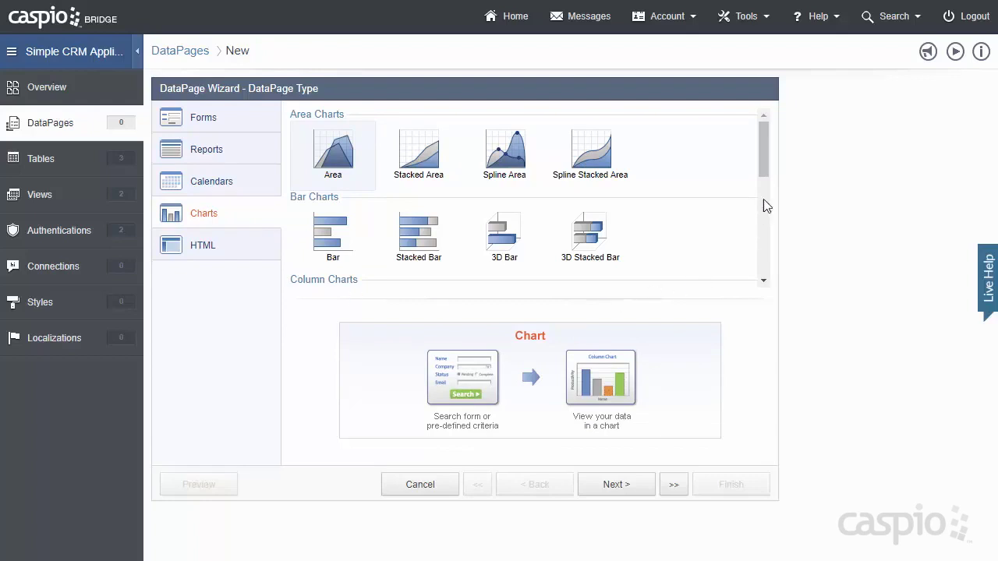
pyautogui.moveTo(767, 174)
pyautogui.mouseDown()
pyautogui.moveTo(762, 240)
pyautogui.moveTo(762, 160)
pyautogui.mouseUp()
pyautogui.click(223, 251)
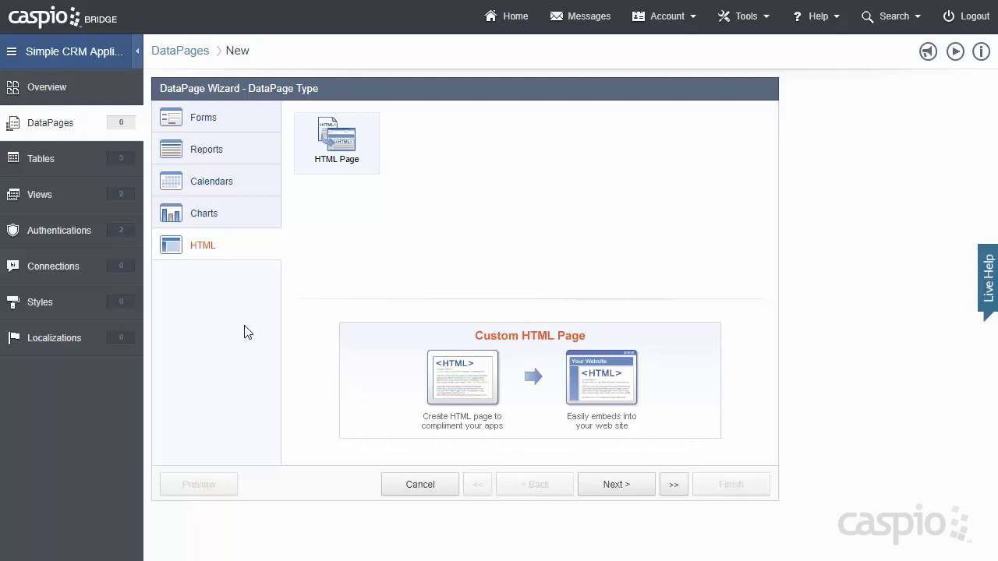
pyautogui.click(263, 127)
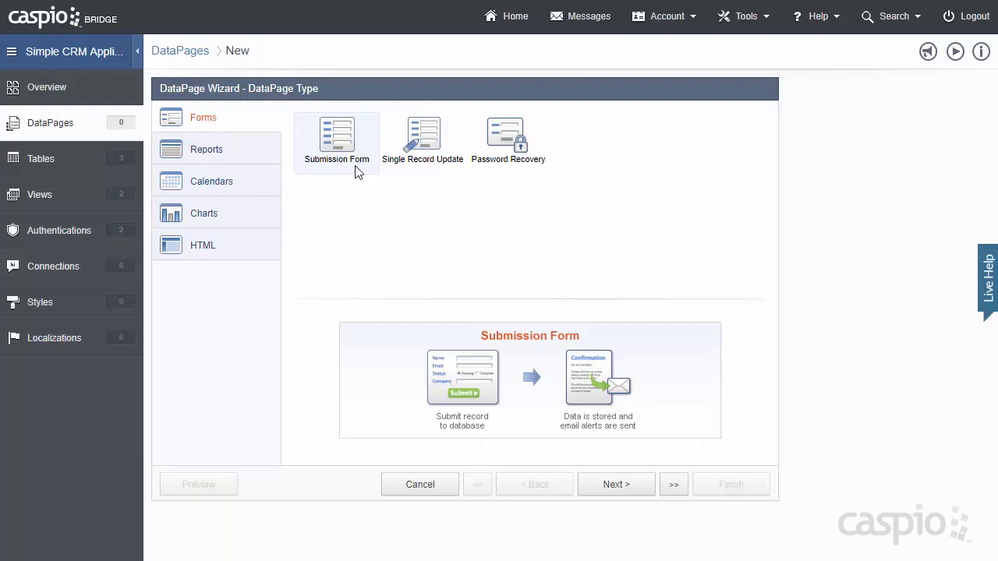
# - Use SCRM_tbl_contact_info as the web form's data source and select its default name
pyautogui.click(602, 485)
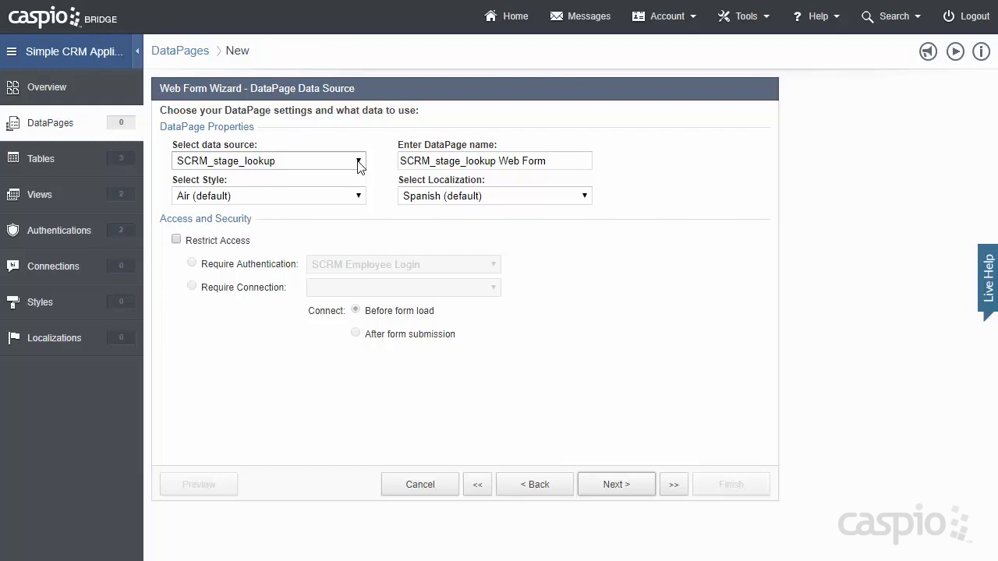
pyautogui.click(359, 163)
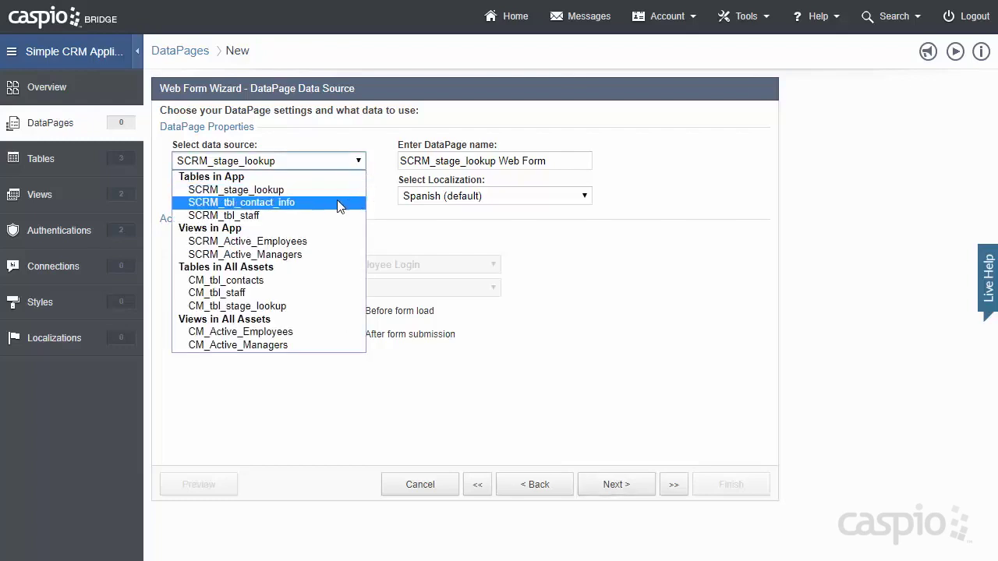
pyautogui.click(334, 203)
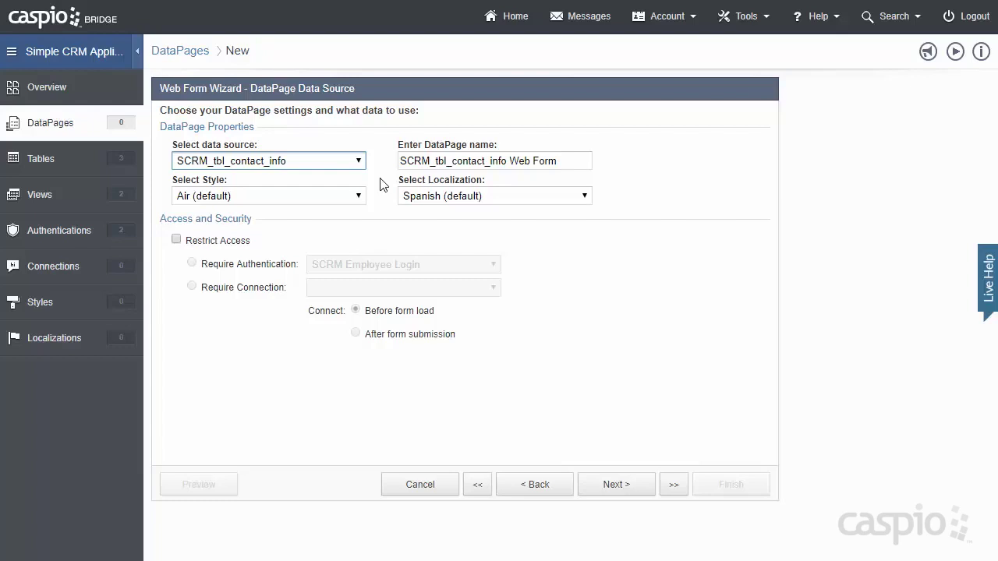
pyautogui.moveTo(572, 160); pyautogui.dragTo(346, 162)
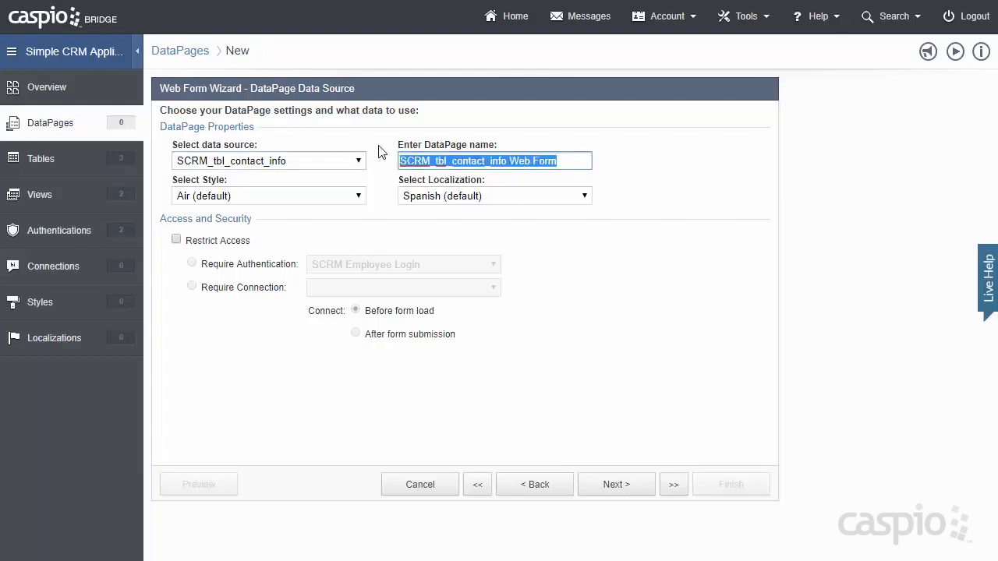
# - Name the form New Lead with CM_Simple_Contact_Management style and English (UK) localization
pyautogui.write('New Lead')
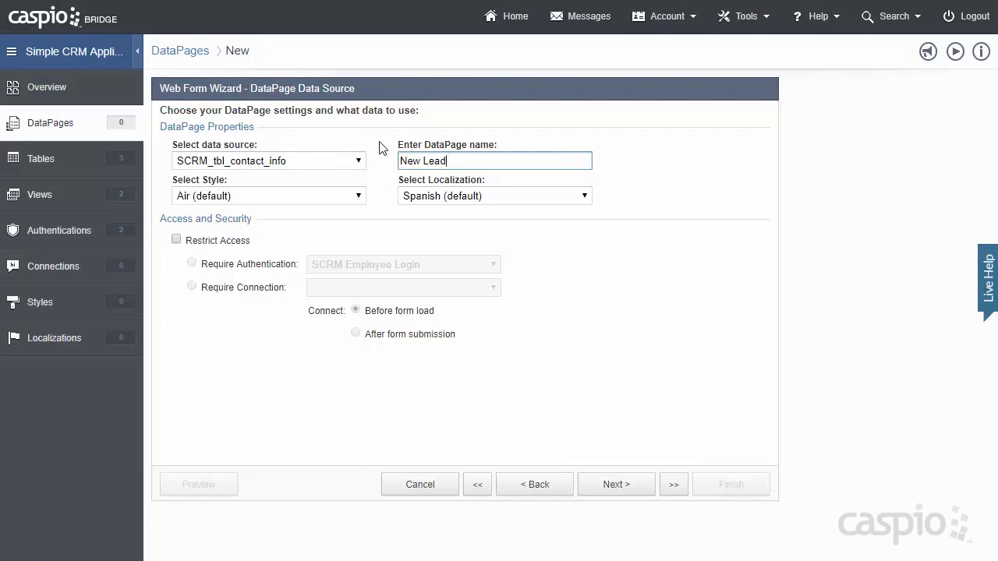
pyautogui.click(361, 198)
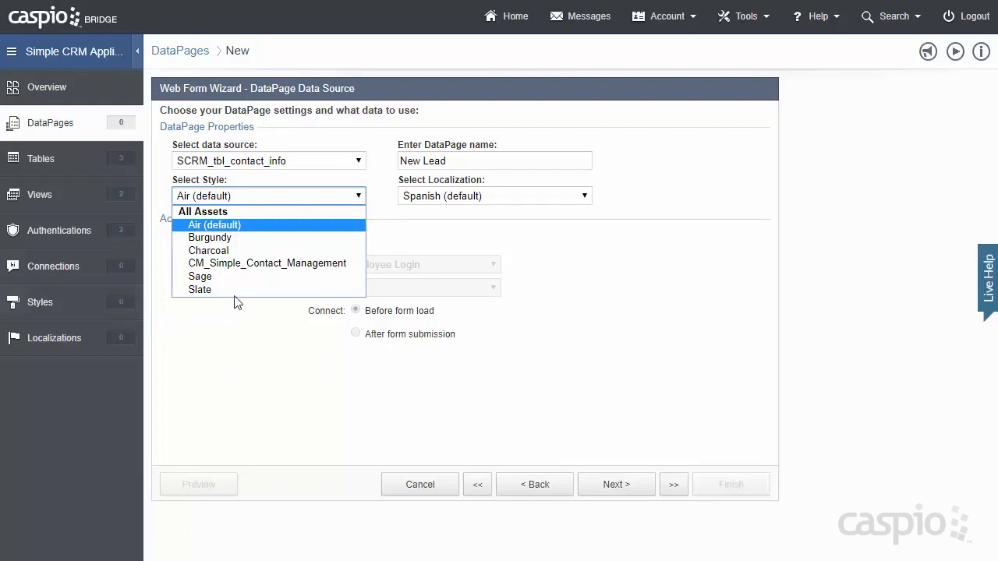
pyautogui.click(250, 265)
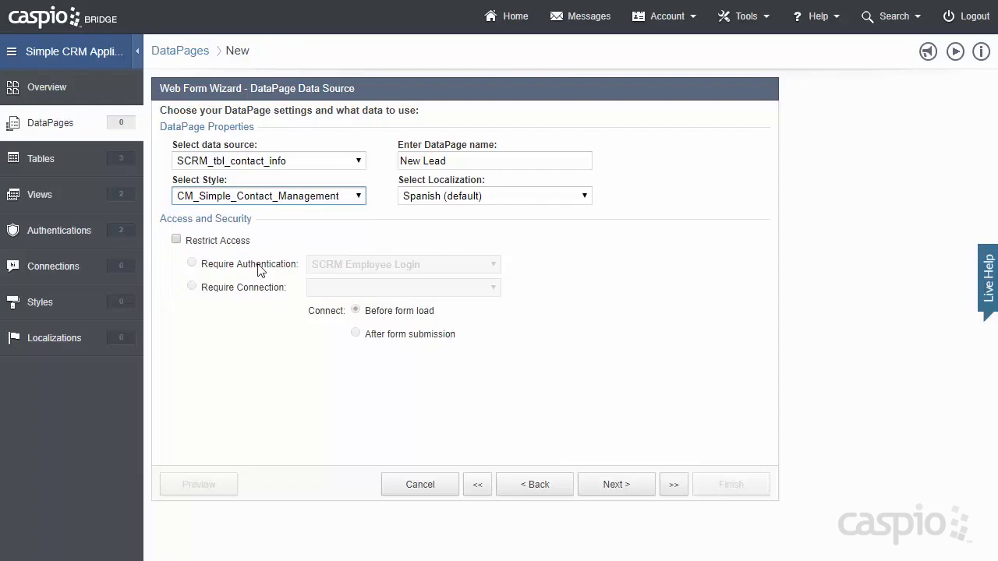
pyautogui.click(546, 197)
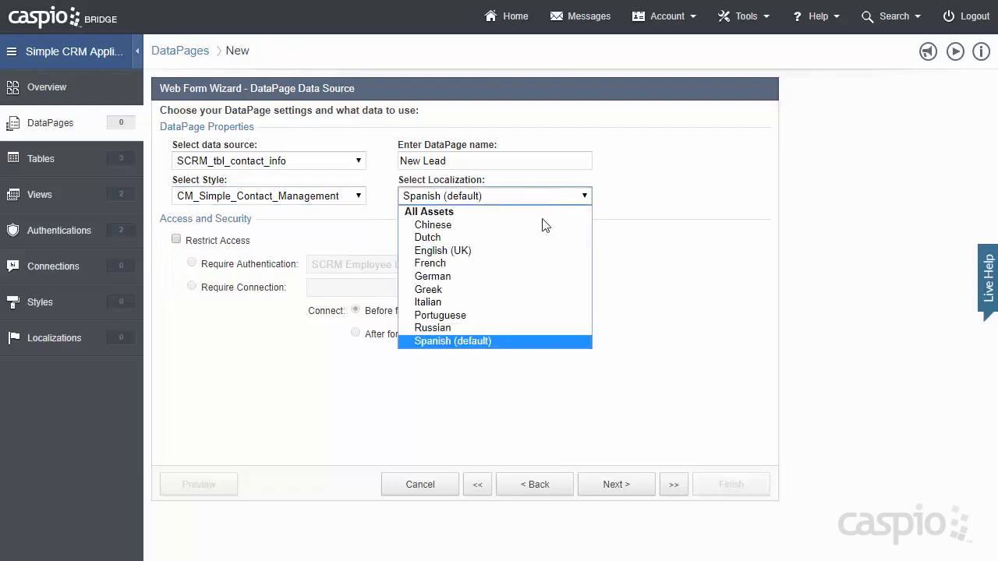
pyautogui.click(526, 252)
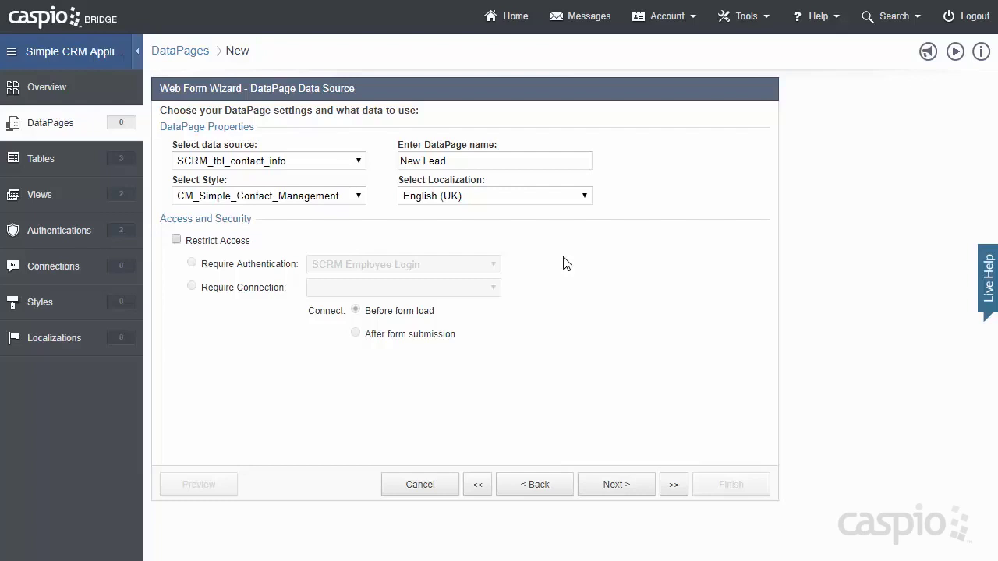
# - Restrict access to users authenticated by SCRM Employee Login and proceed to field selection
pyautogui.click(177, 240)
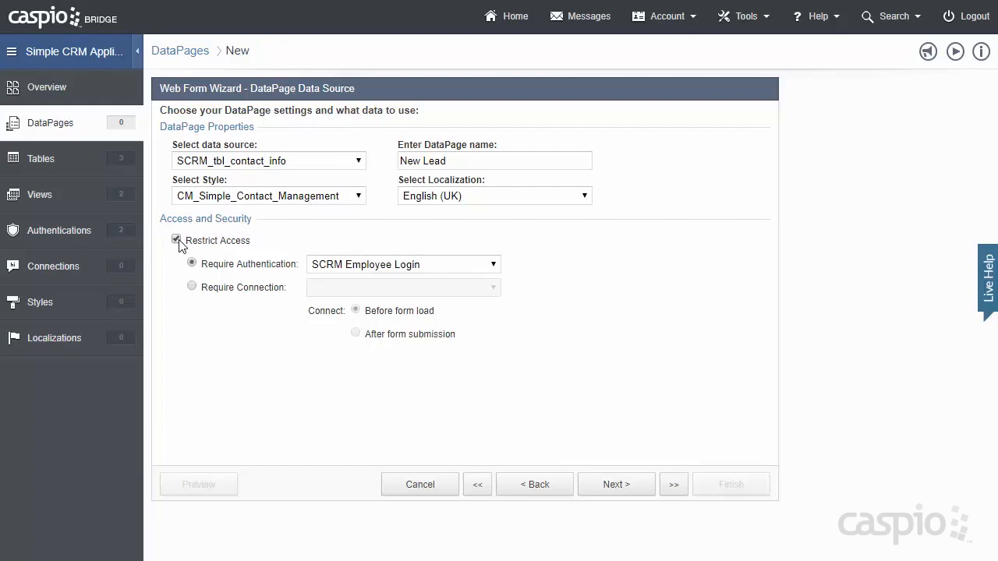
pyautogui.click(352, 269)
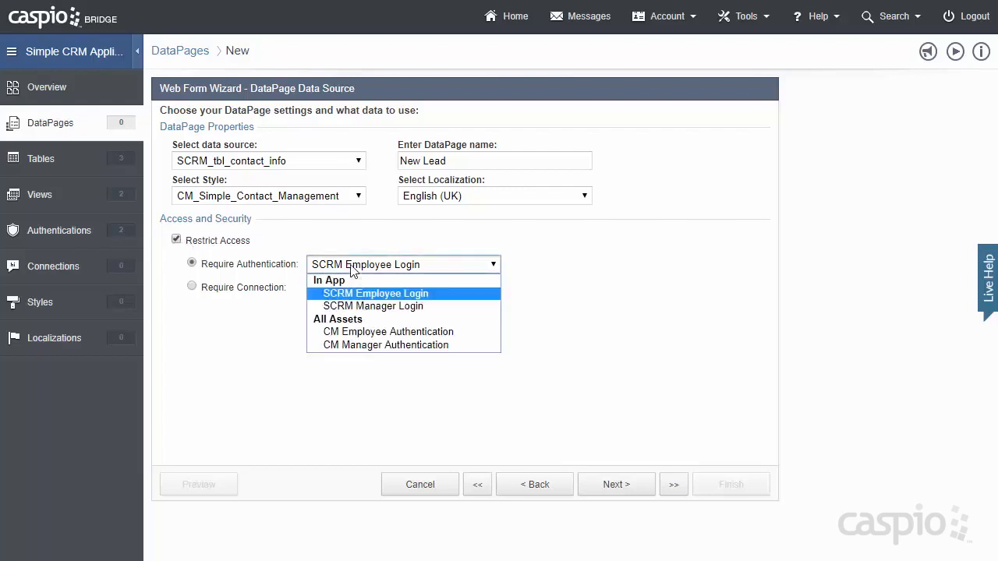
pyautogui.click(375, 294)
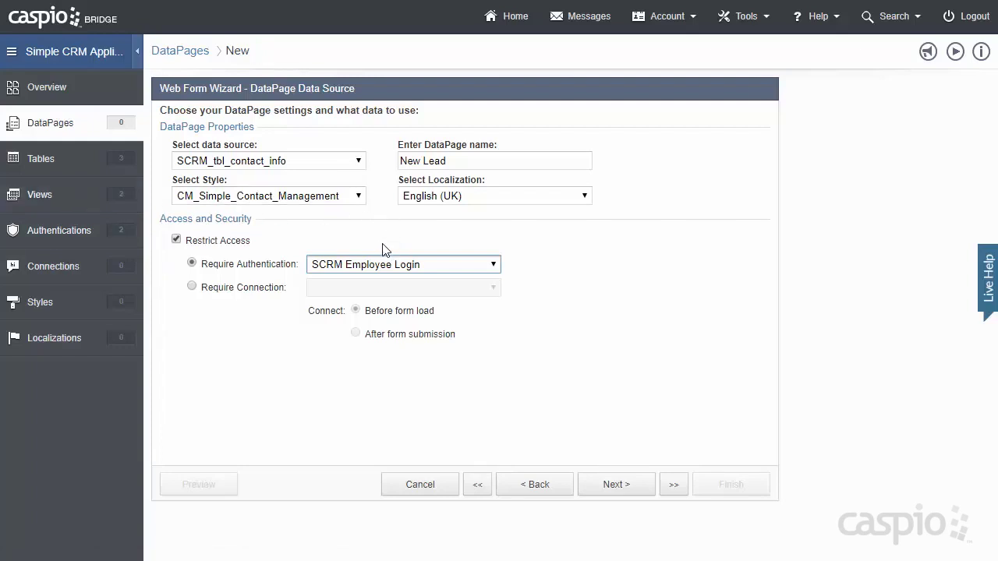
pyautogui.click(623, 489)
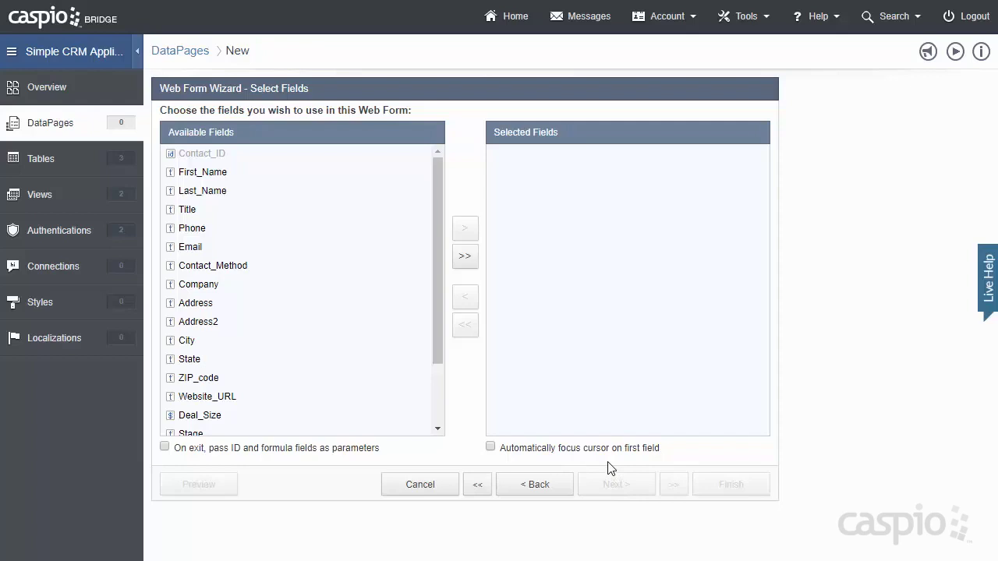
# - Add all contact fields to the form and review the Last_Name, Title, Phone and Email settings
pyautogui.click(468, 265)
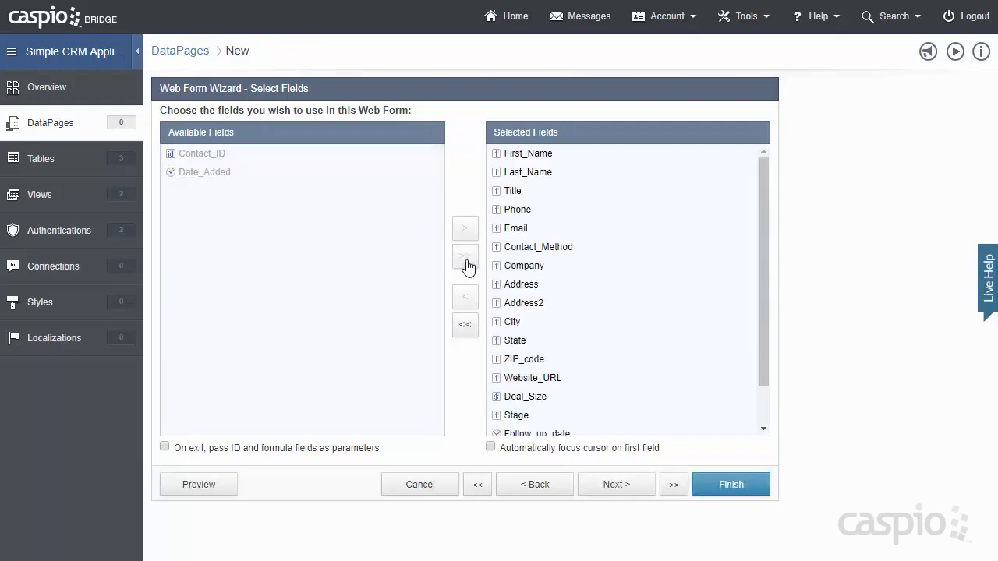
pyautogui.click(616, 486)
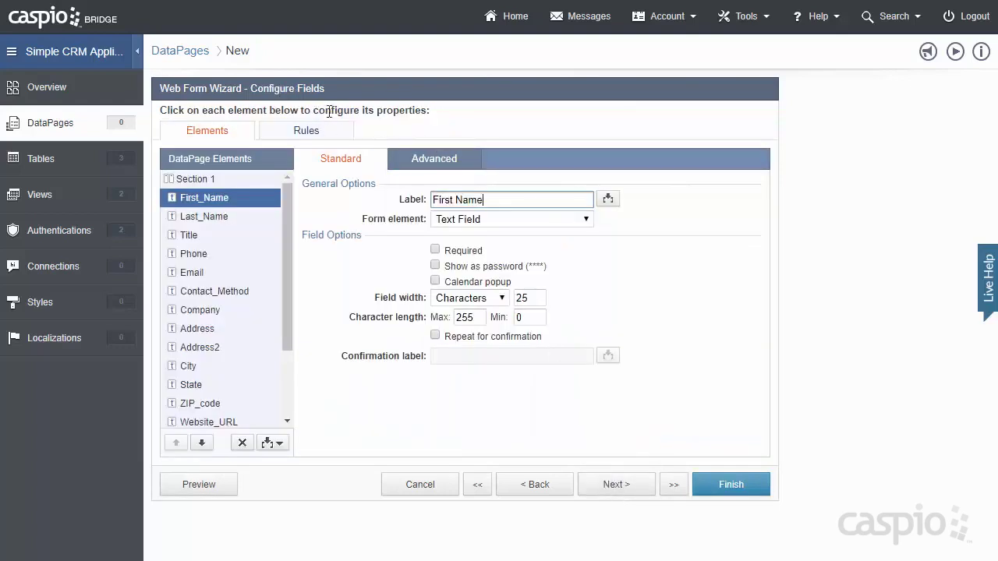
pyautogui.click(248, 219)
pyautogui.click(247, 236)
pyautogui.click(243, 254)
pyautogui.click(243, 273)
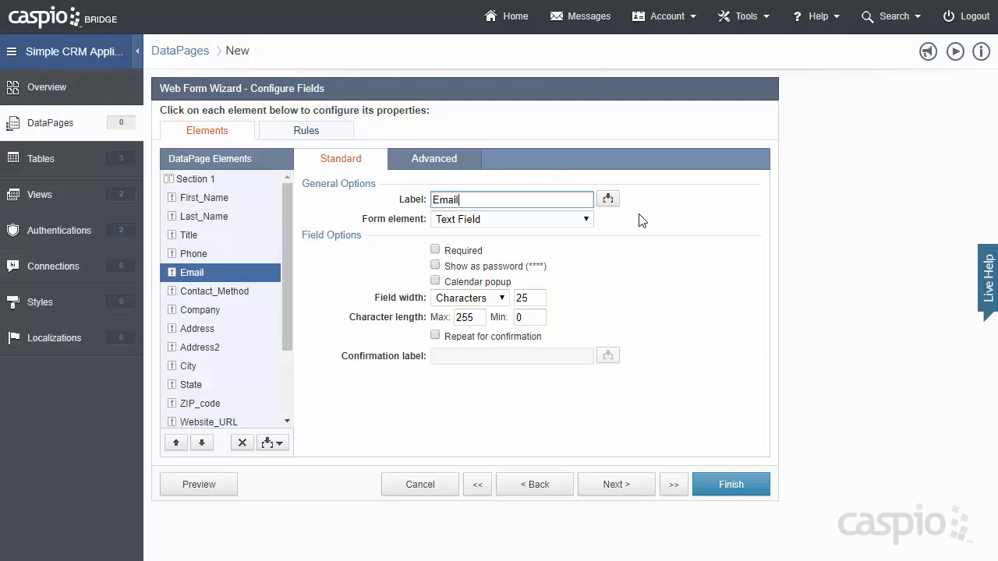
# - Make First_Name and Last_Name required fields and preview the form
pyautogui.click(227, 202)
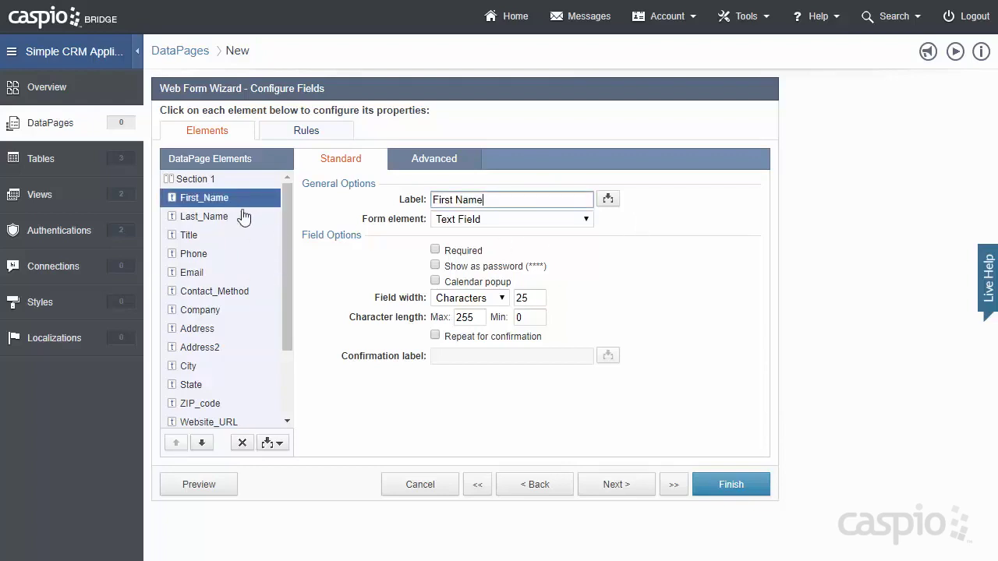
pyautogui.click(435, 250)
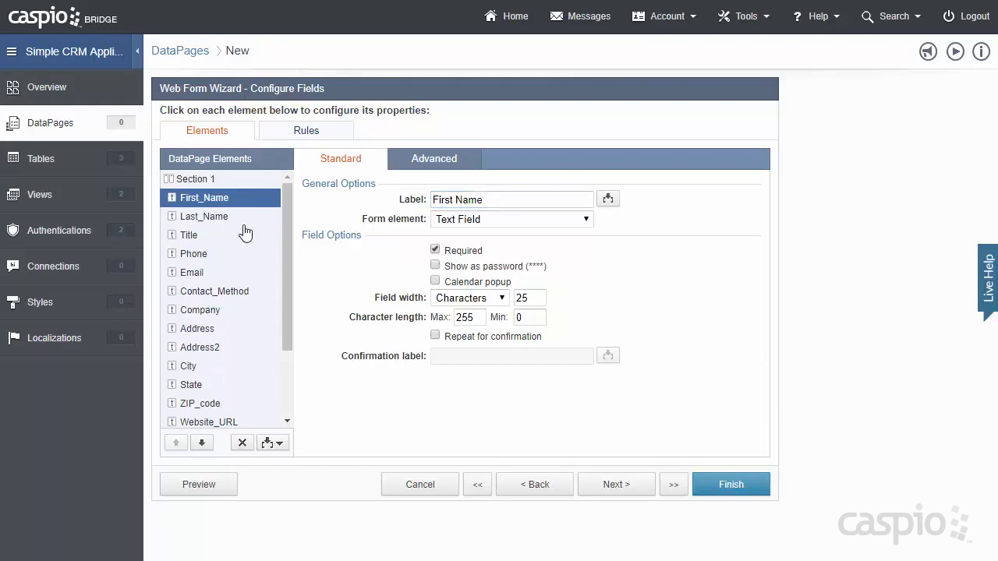
pyautogui.click(243, 222)
pyautogui.click(435, 250)
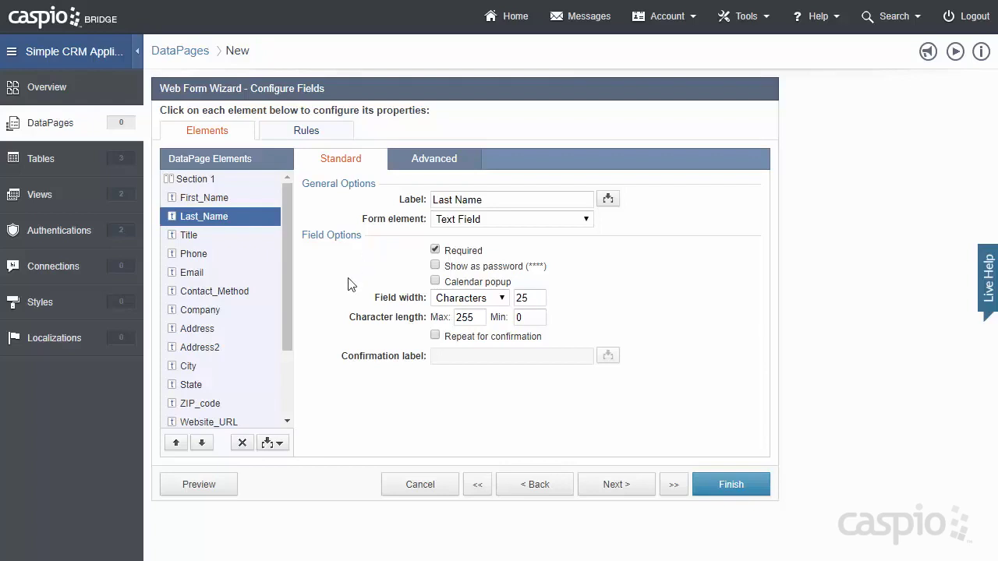
pyautogui.click(199, 484)
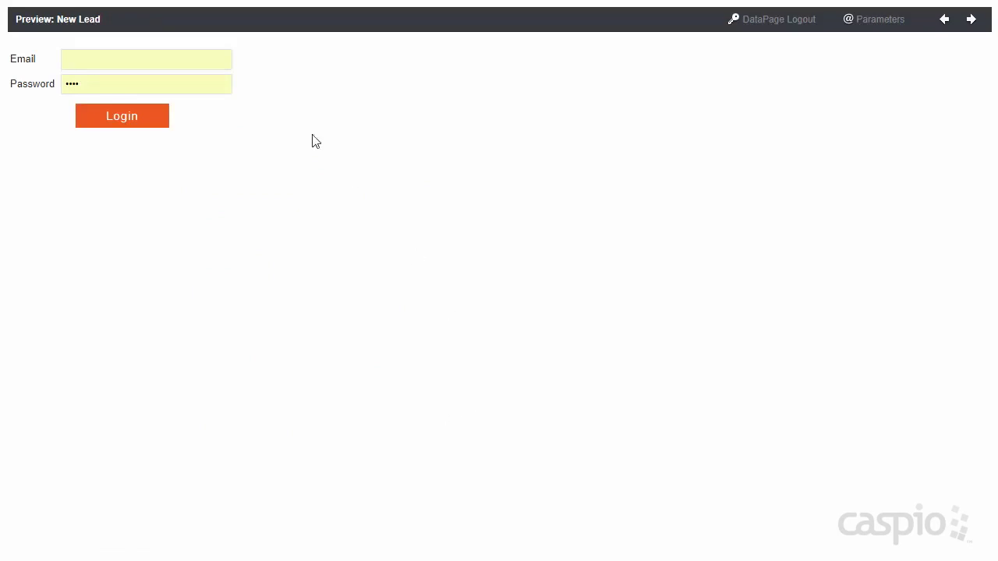
# - Log into the New Lead preview with the staff email and saved password, then review the form
pyautogui.click(217, 60)
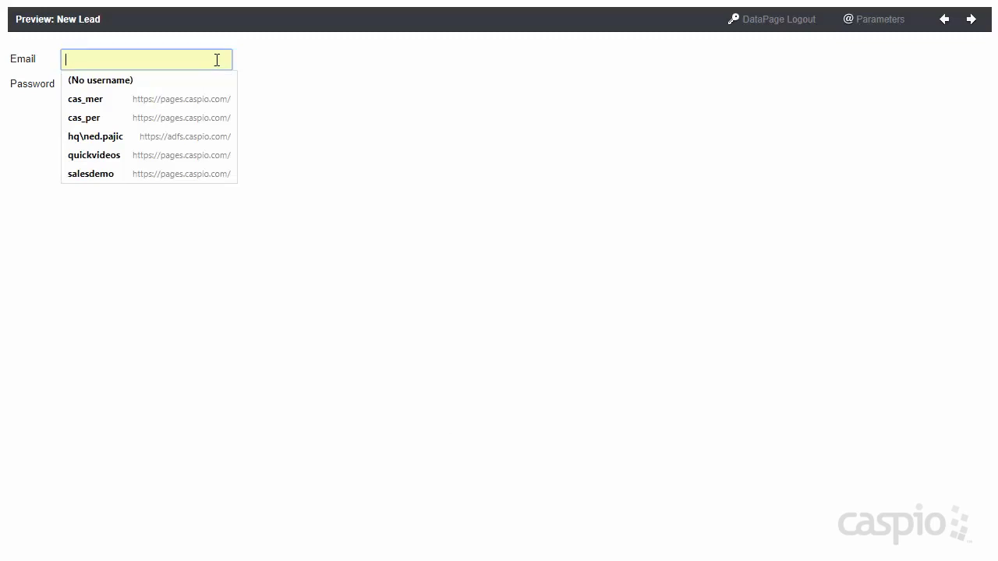
pyautogui.press('Tab')
pyautogui.press('Return')
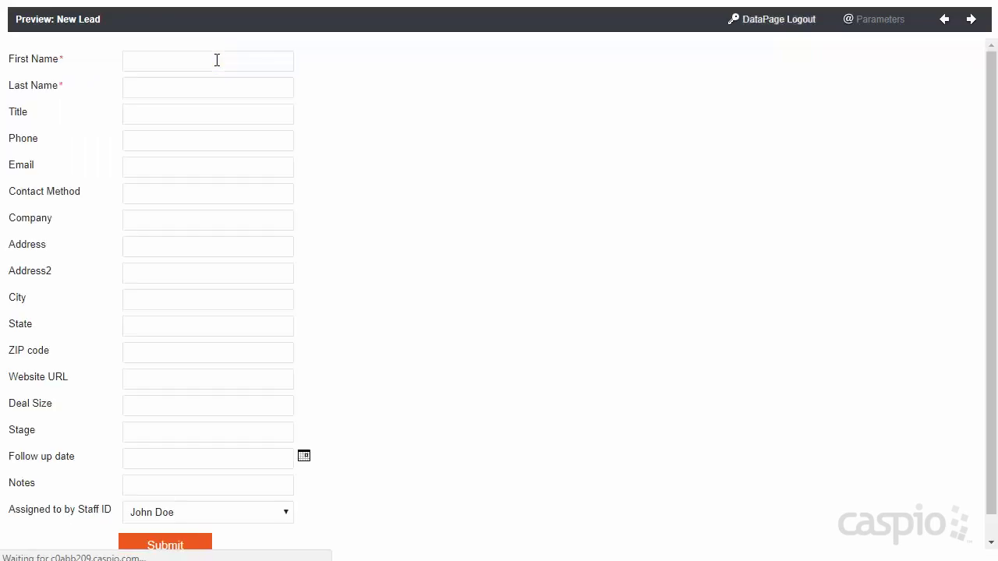
pyautogui.click(848, 69)
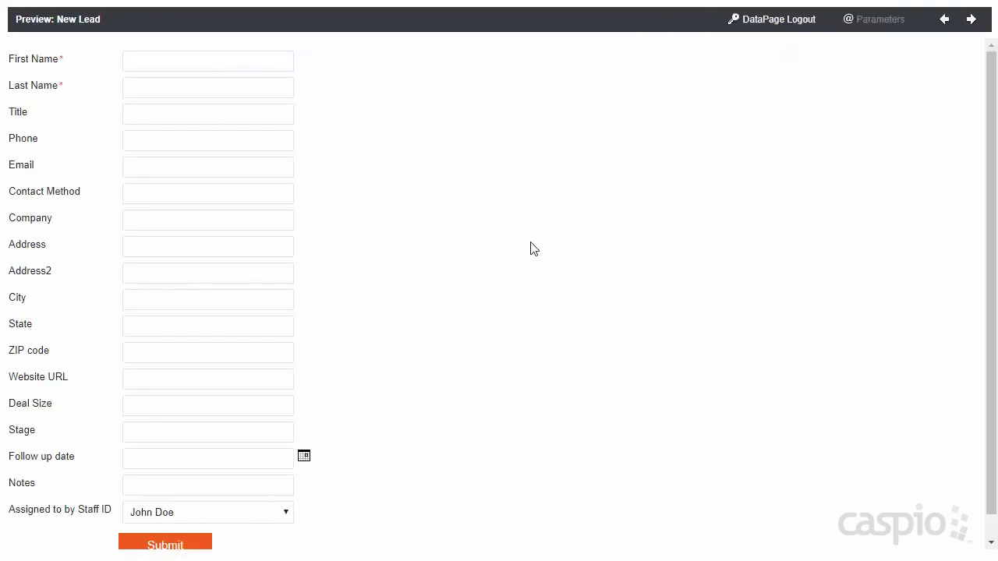
pyautogui.scroll(-1, 503, 233)
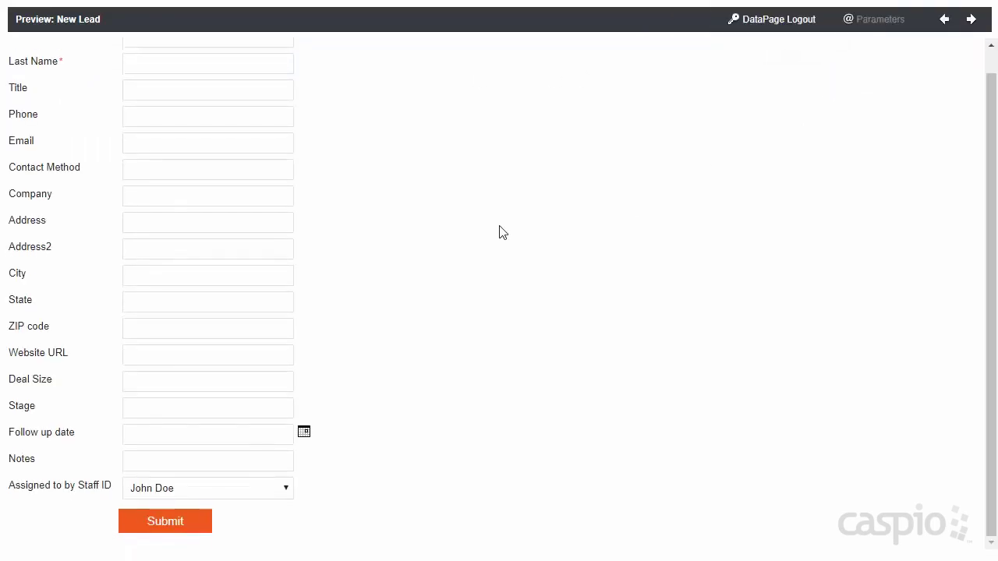
pyautogui.scroll(1, 503, 232)
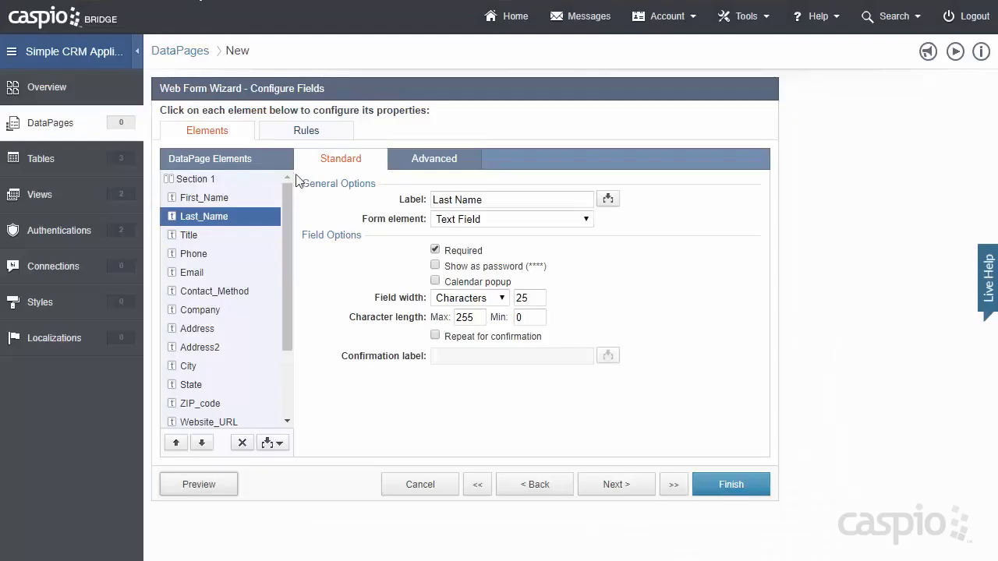
# - Make Contact_Method radio buttons with options Email, Phone and No Preference
pyautogui.moveTo(288, 213); pyautogui.dragTo(279, 239)
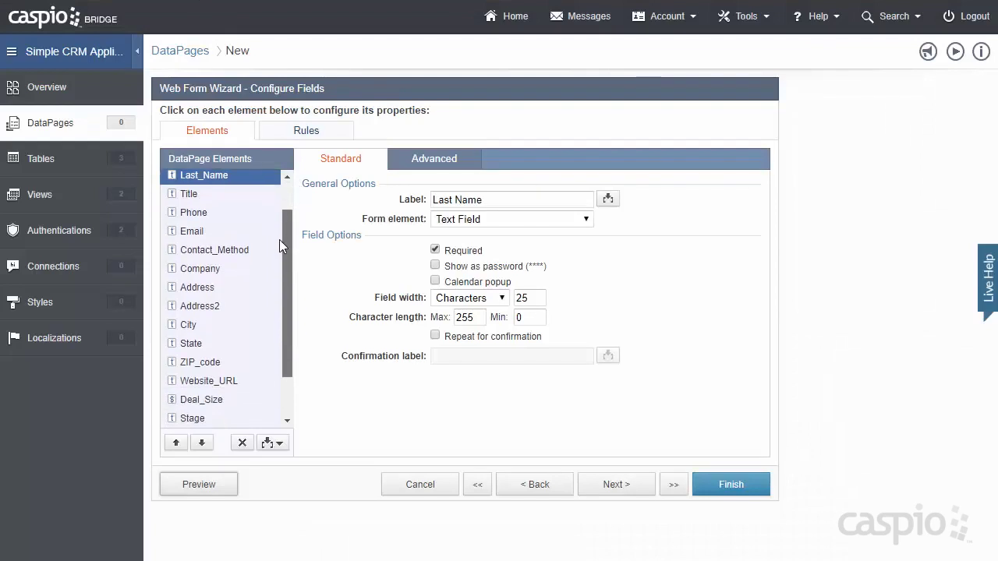
pyautogui.click(230, 254)
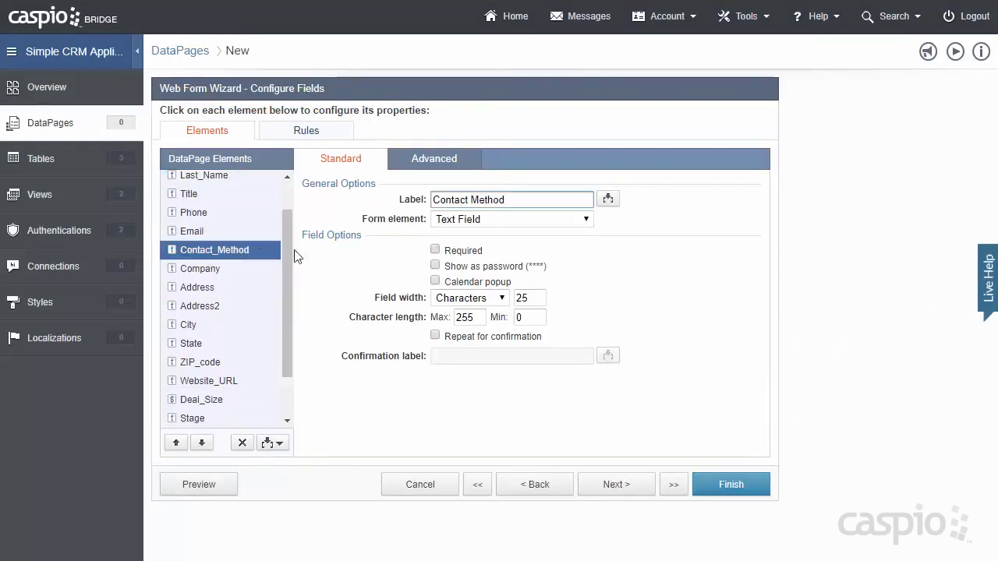
pyautogui.click(589, 223)
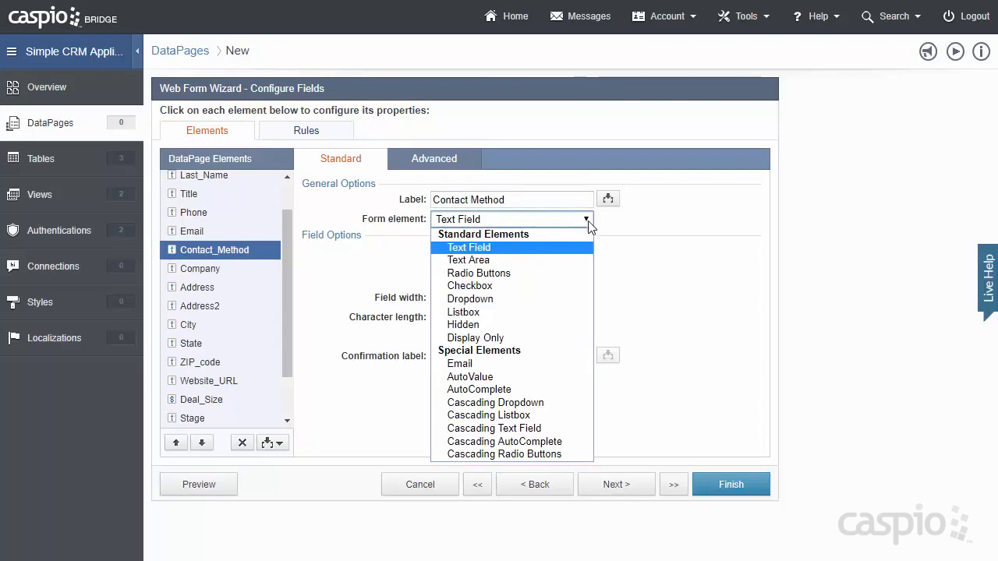
pyautogui.click(560, 281)
pyautogui.click(480, 339)
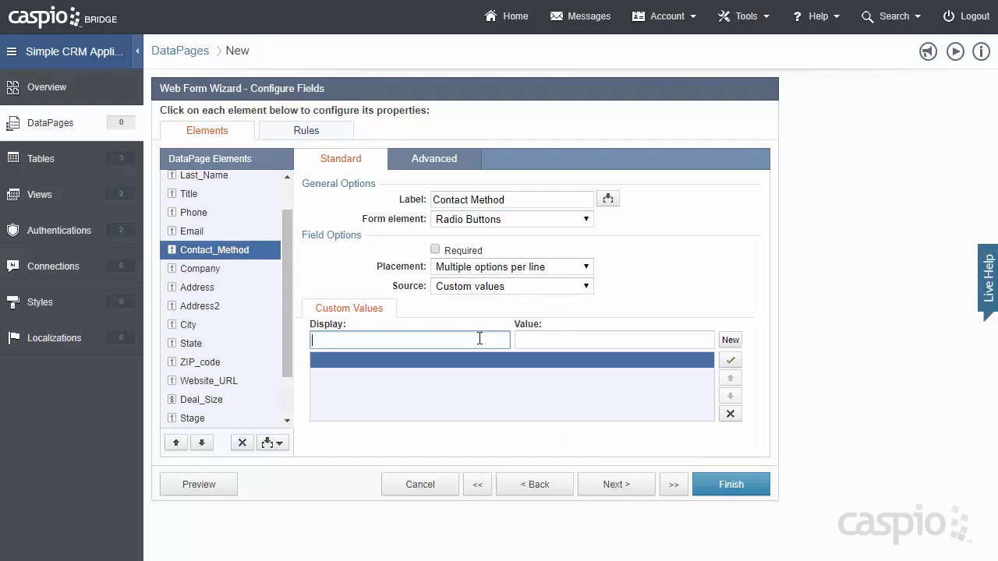
pyautogui.write('Email')
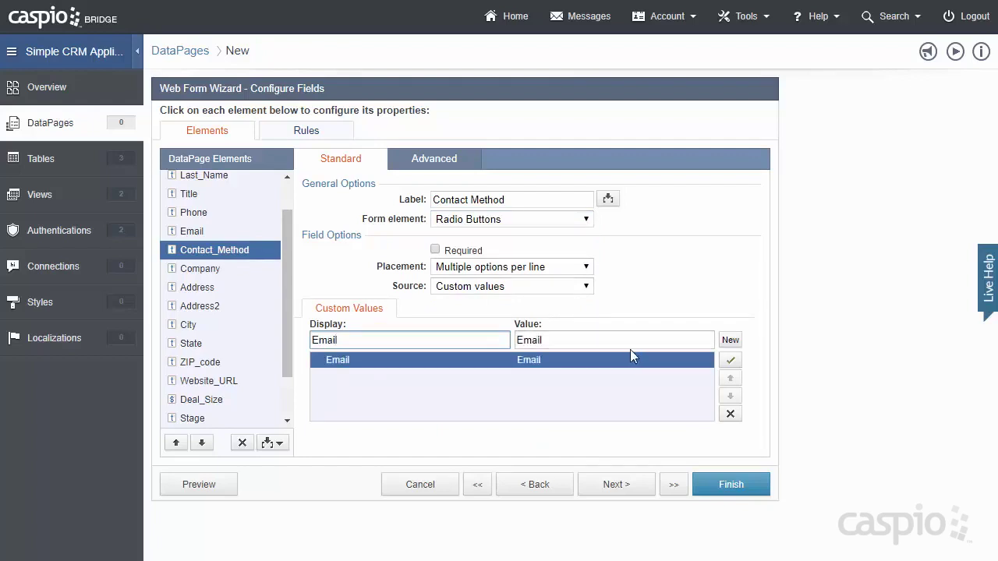
pyautogui.click(724, 345)
pyautogui.write('Phone')
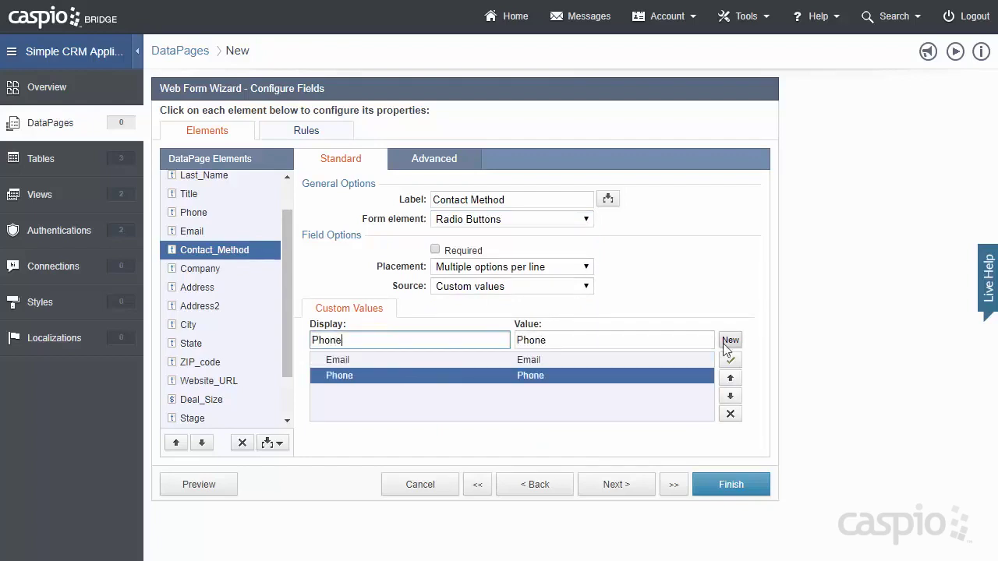
pyautogui.click(726, 345)
pyautogui.write('No P')
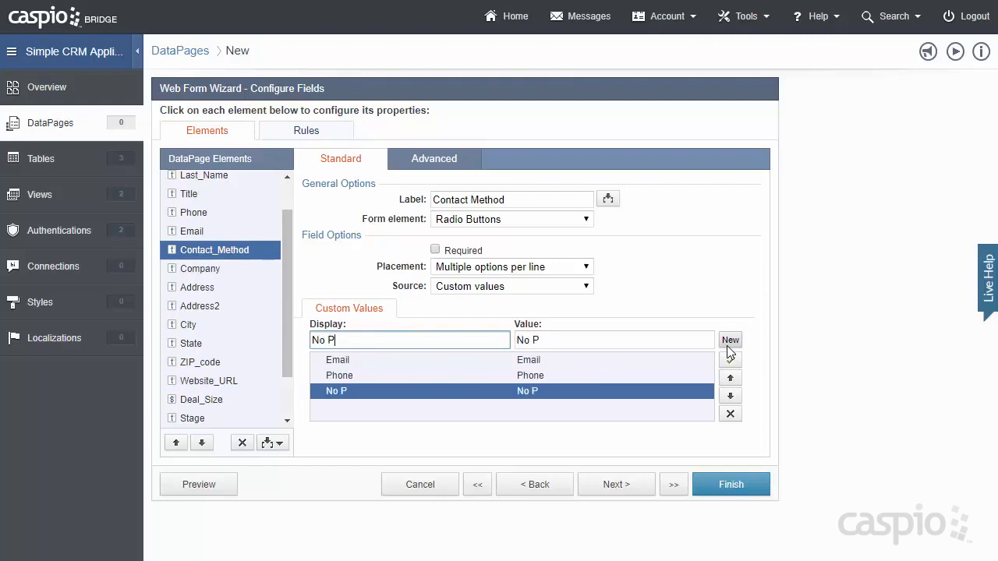
pyautogui.write('reference')
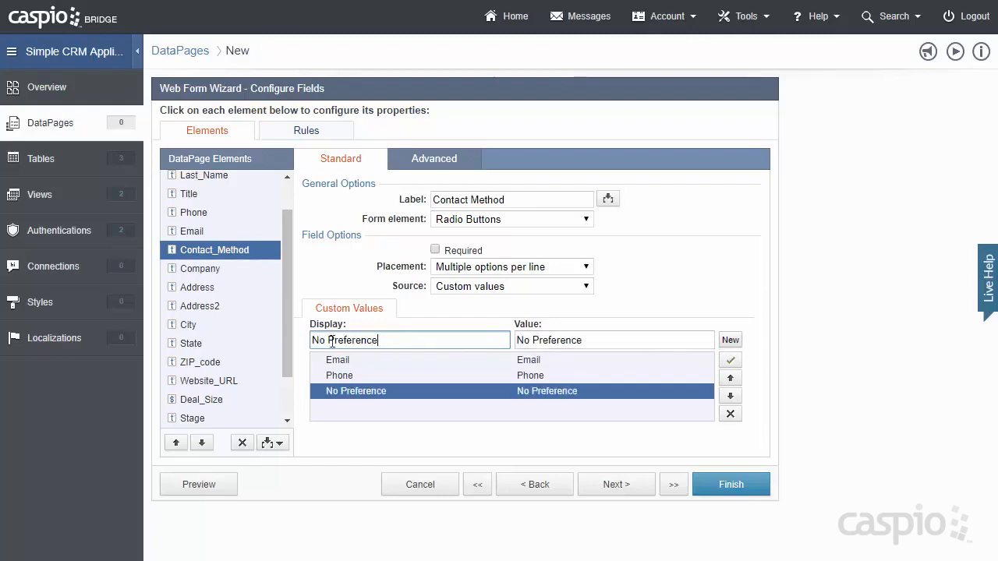
# - Make Stage a dropdown with a blank-valued '- Select Stage -' option plus values from SCRM_stage_lookup
pyautogui.click(212, 421)
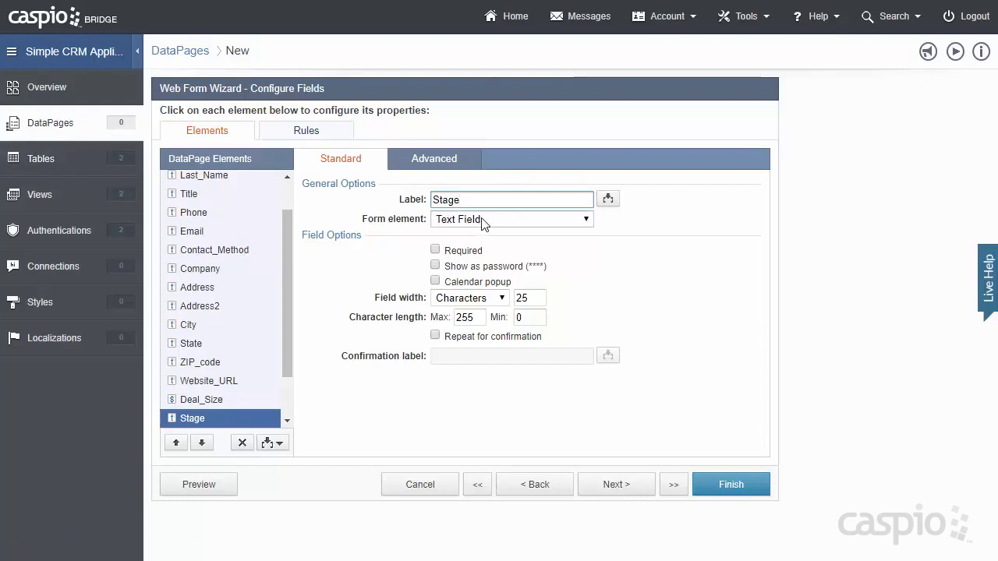
pyautogui.click(483, 223)
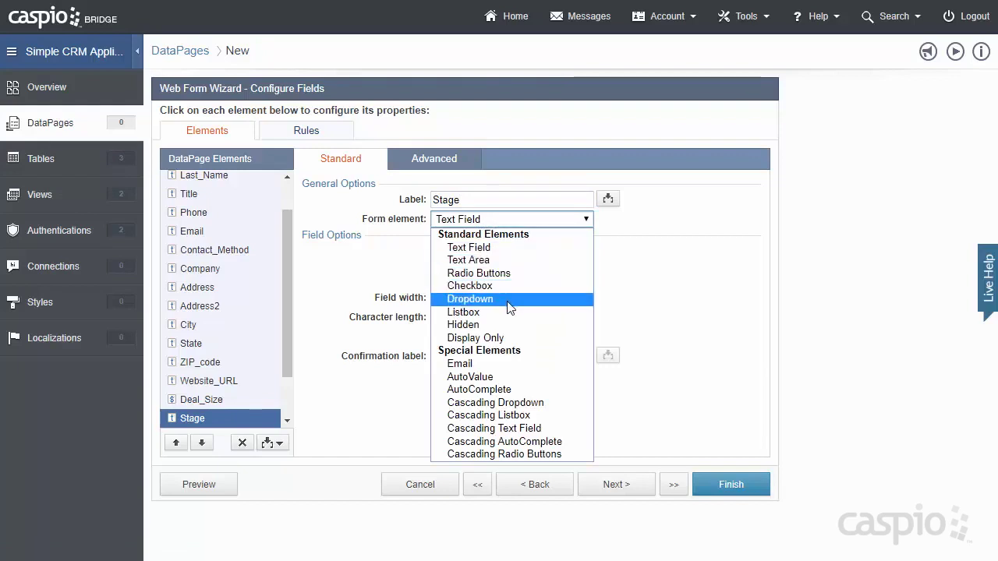
pyautogui.click(508, 304)
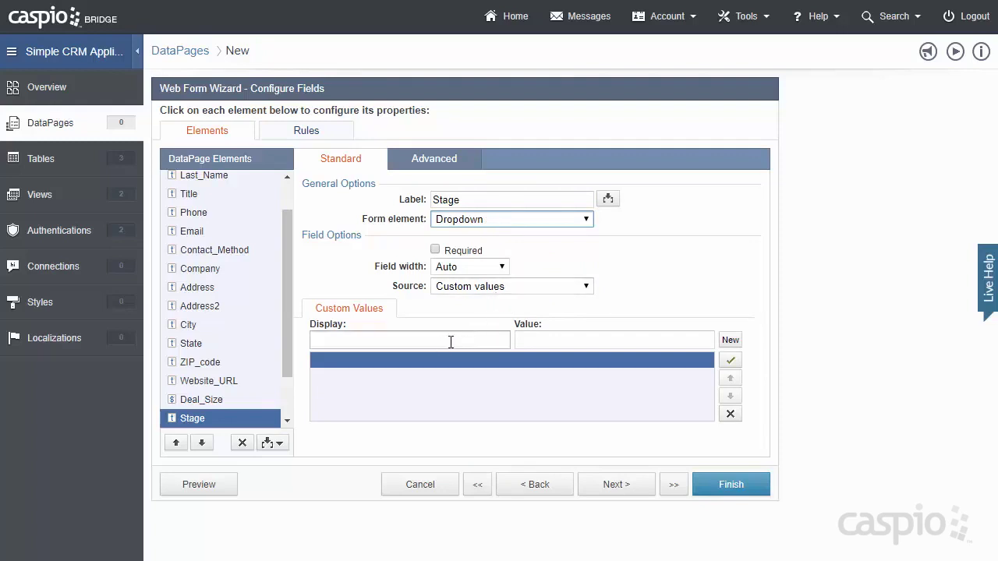
pyautogui.click(503, 286)
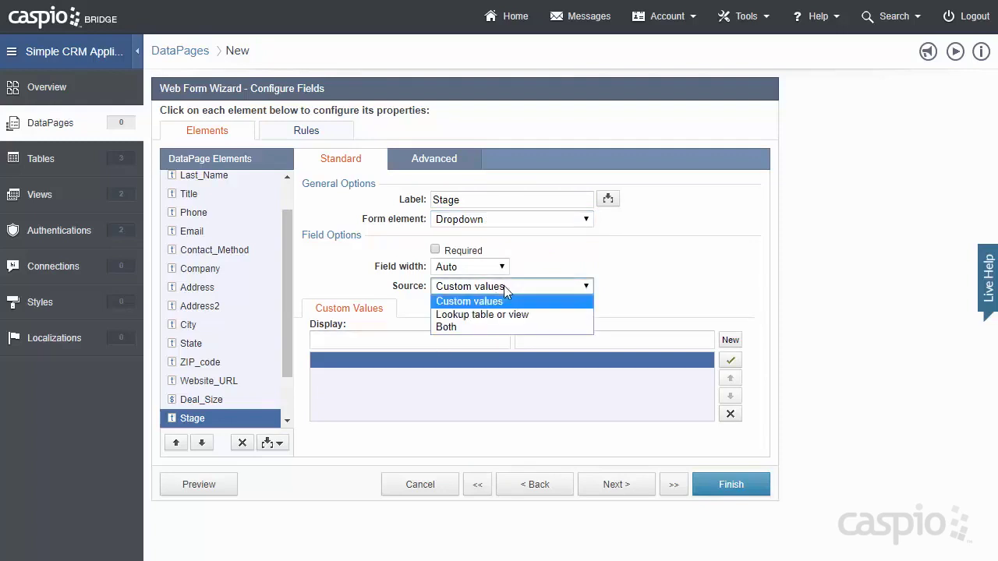
pyautogui.click(471, 326)
pyautogui.click(431, 340)
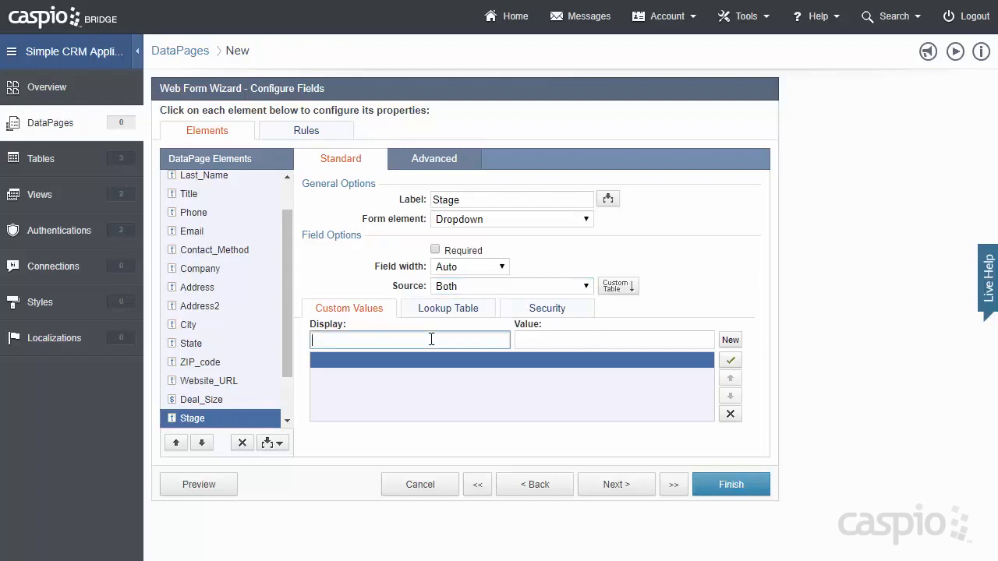
pyautogui.write('- Select St')
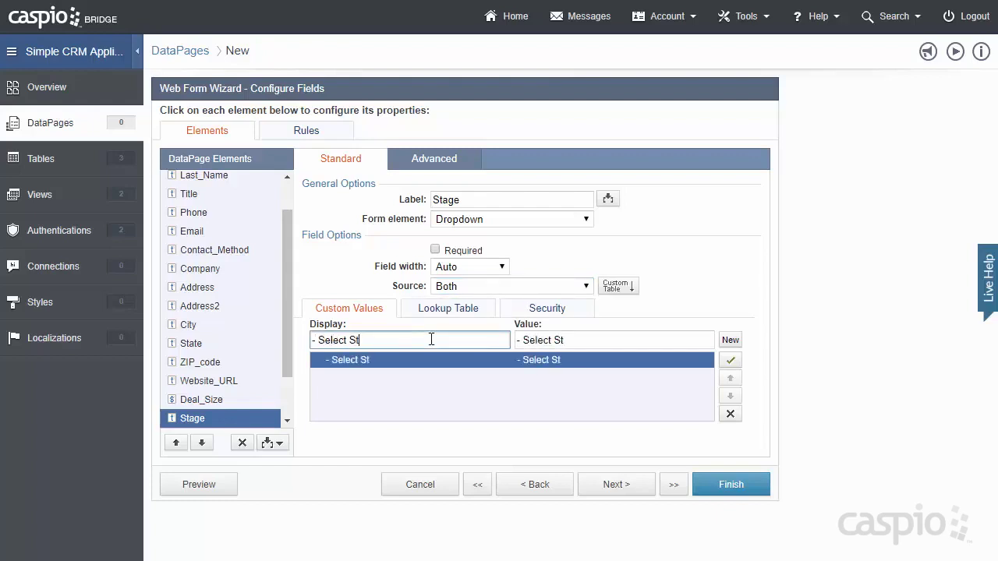
pyautogui.write('age -')
pyautogui.moveTo(618, 343); pyautogui.dragTo(514, 341)
pyautogui.press('BackSpace')
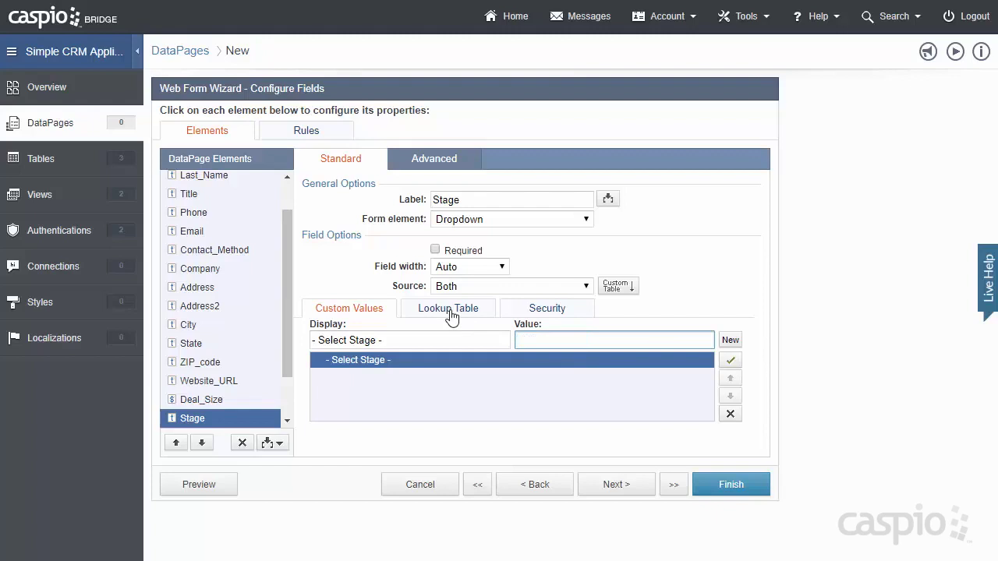
pyautogui.click(451, 310)
pyautogui.click(471, 331)
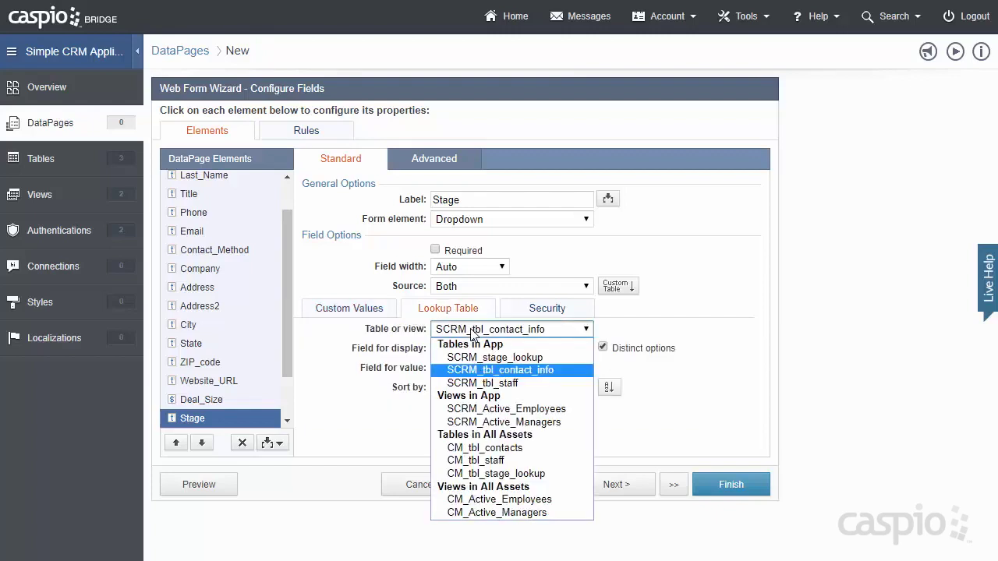
pyautogui.click(482, 358)
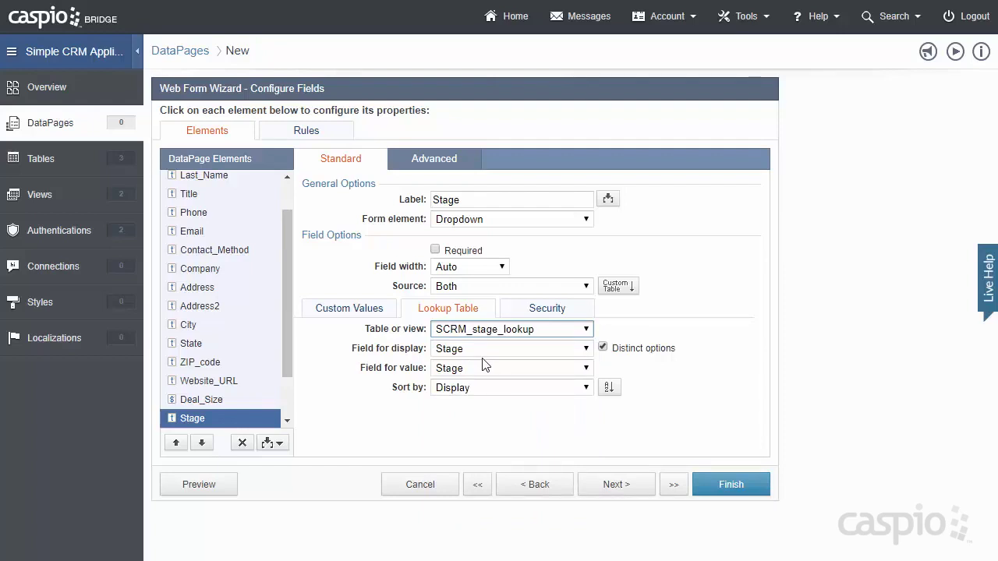
pyautogui.scroll(-2, 282, 350)
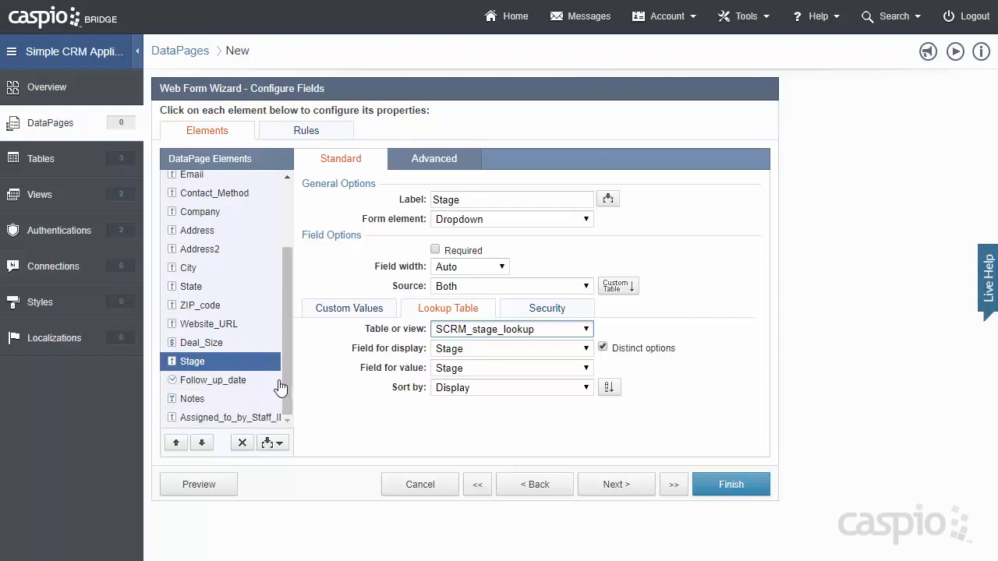
# - Change the Notes field's form element to Text Area
pyautogui.click(212, 401)
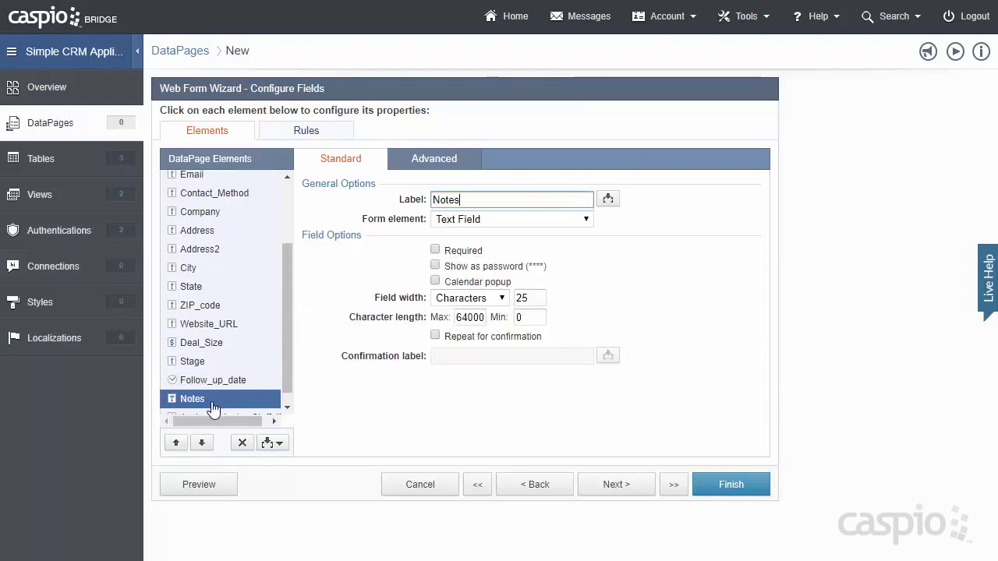
pyautogui.click(480, 219)
pyautogui.press('Escape')
pyautogui.press('Down')
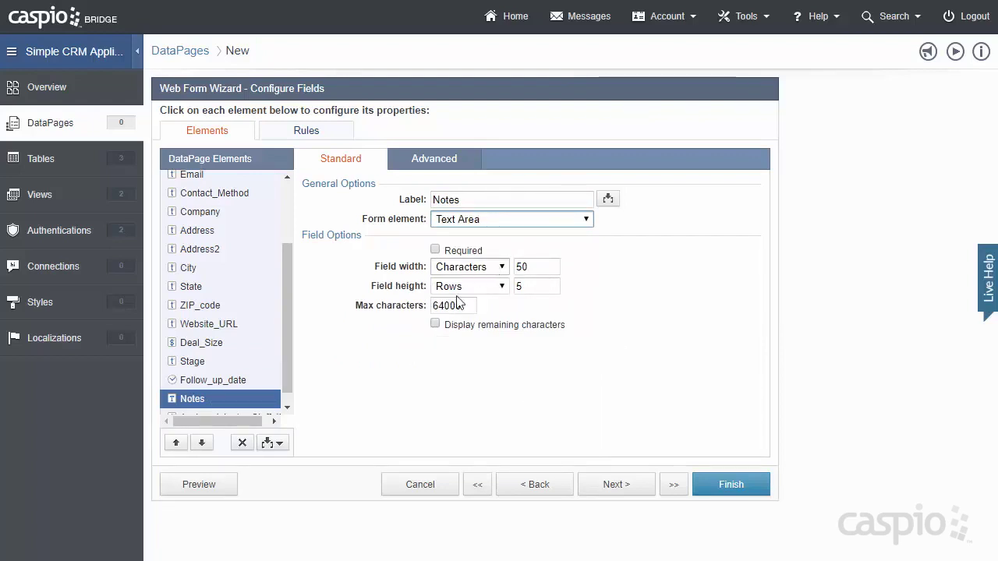
pyautogui.scroll(-2, 284, 349)
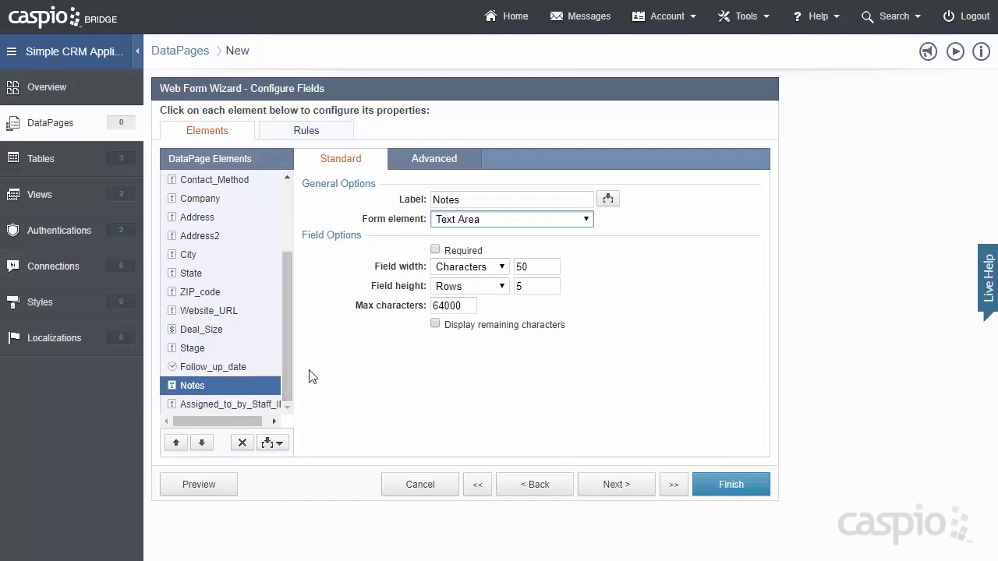
# - Hide Assigned_to_by_Staff_ID, filling it on load from SCRM_tbl_staff_Staff_ID, and preview the form
pyautogui.click(211, 405)
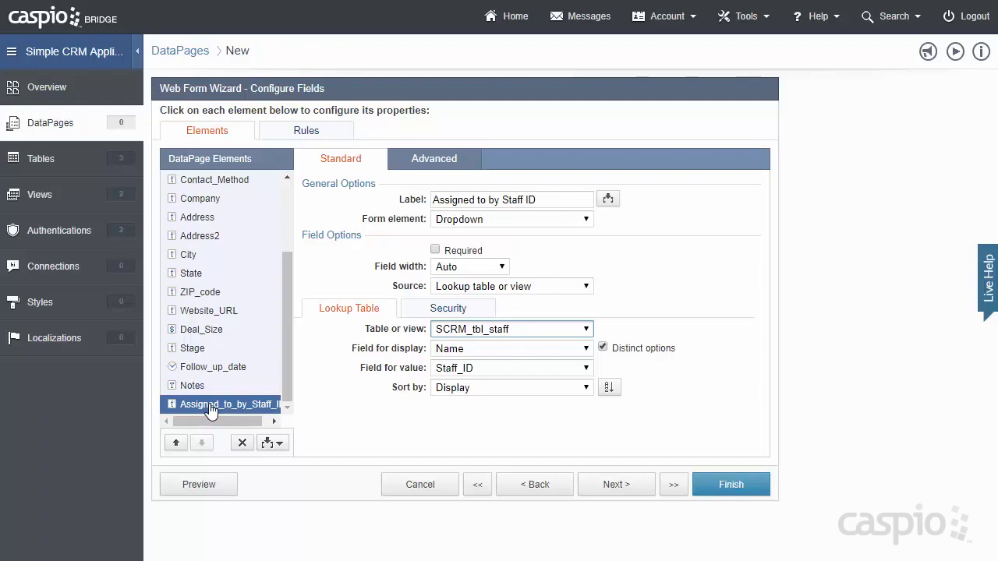
pyautogui.click(586, 219)
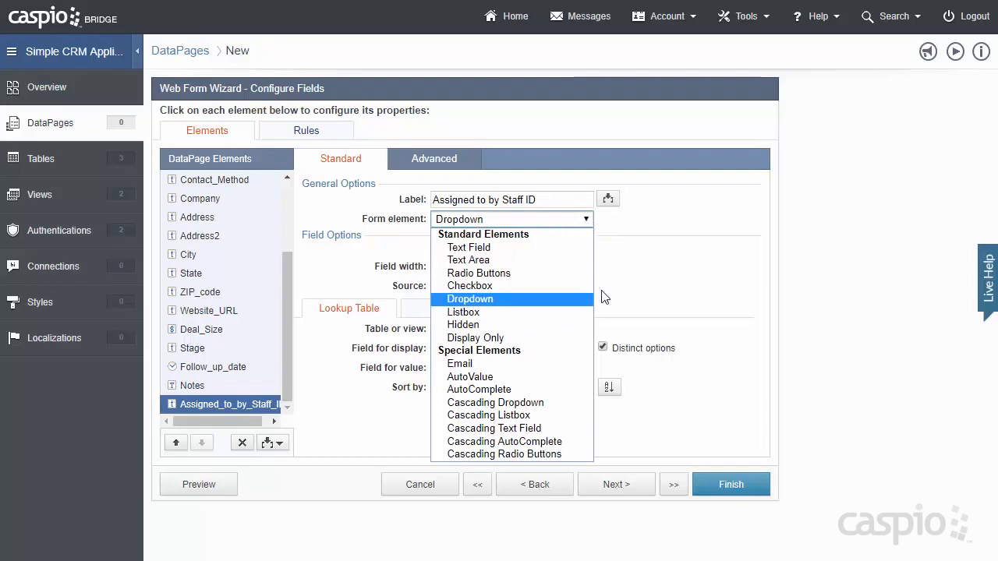
pyautogui.click(581, 325)
pyautogui.click(538, 254)
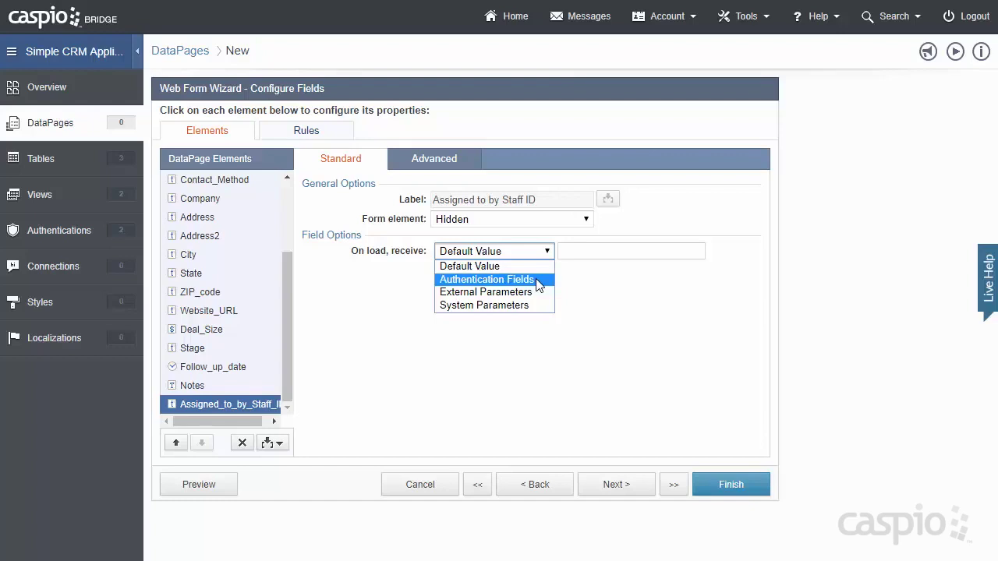
pyautogui.click(538, 280)
pyautogui.click(604, 254)
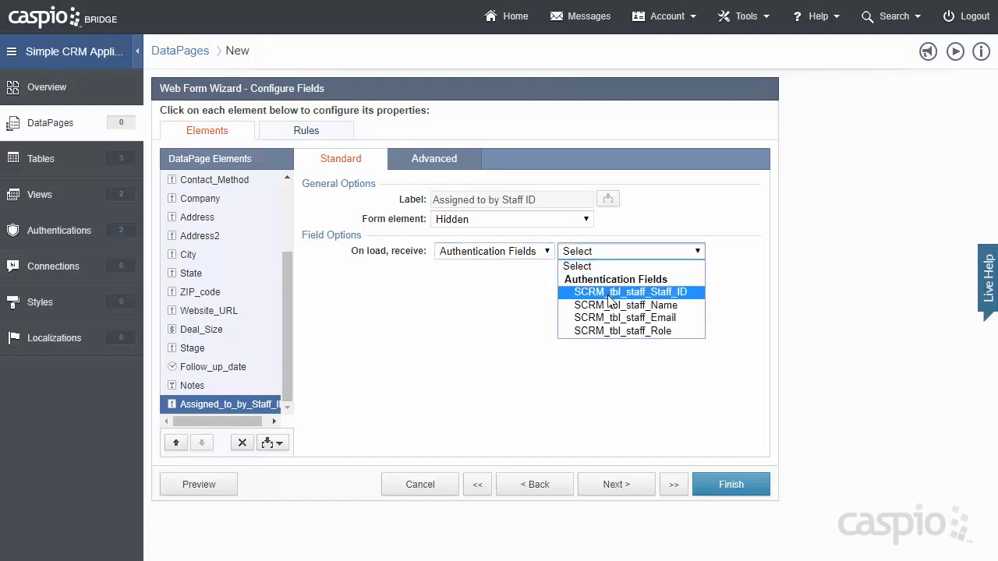
pyautogui.click(612, 293)
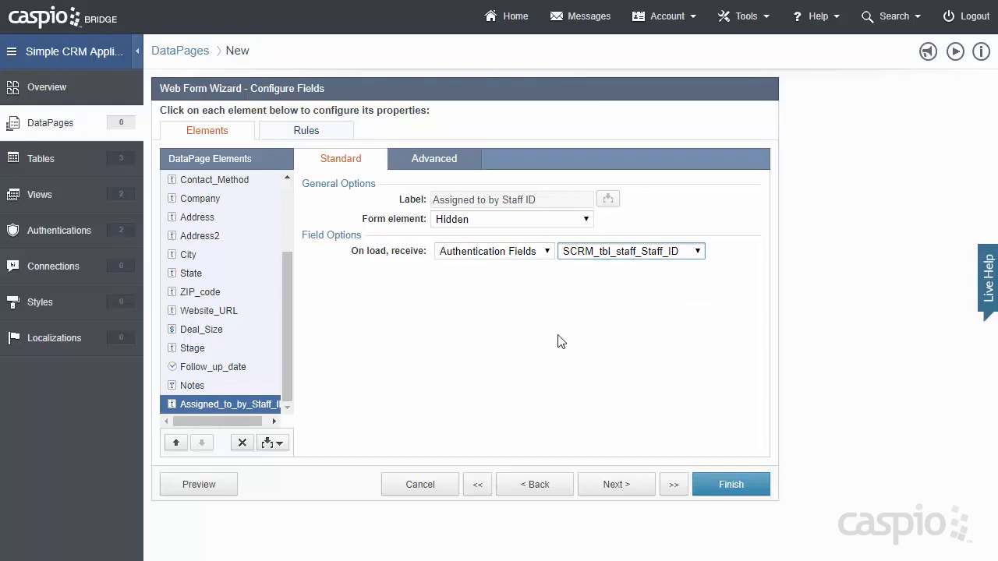
pyautogui.click(221, 486)
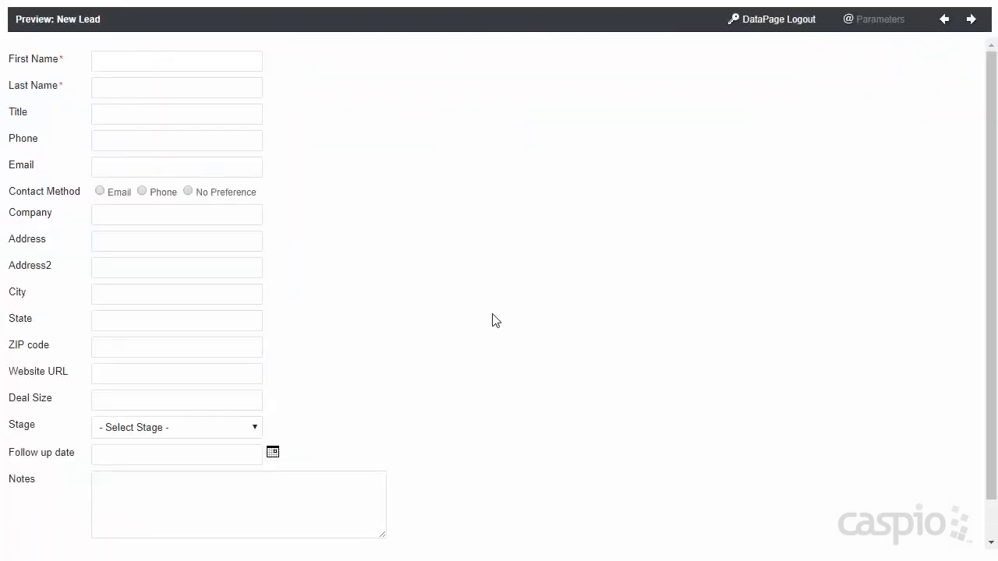
# - Check the Stage dropdown options in the preview and test-submit the New Lead form
pyautogui.click(255, 429)
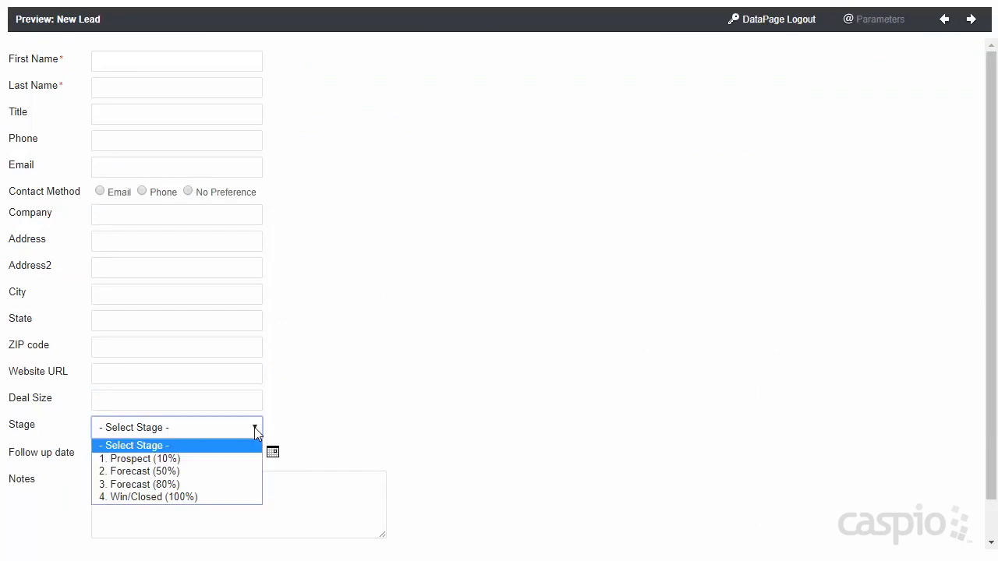
pyautogui.click(341, 410)
pyautogui.scroll(-1, 372, 399)
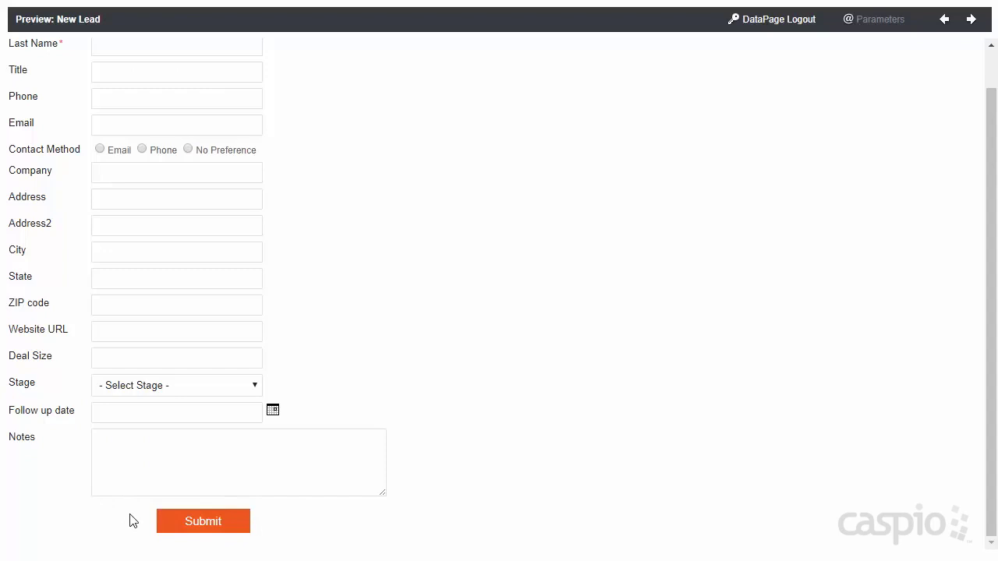
pyautogui.click(193, 524)
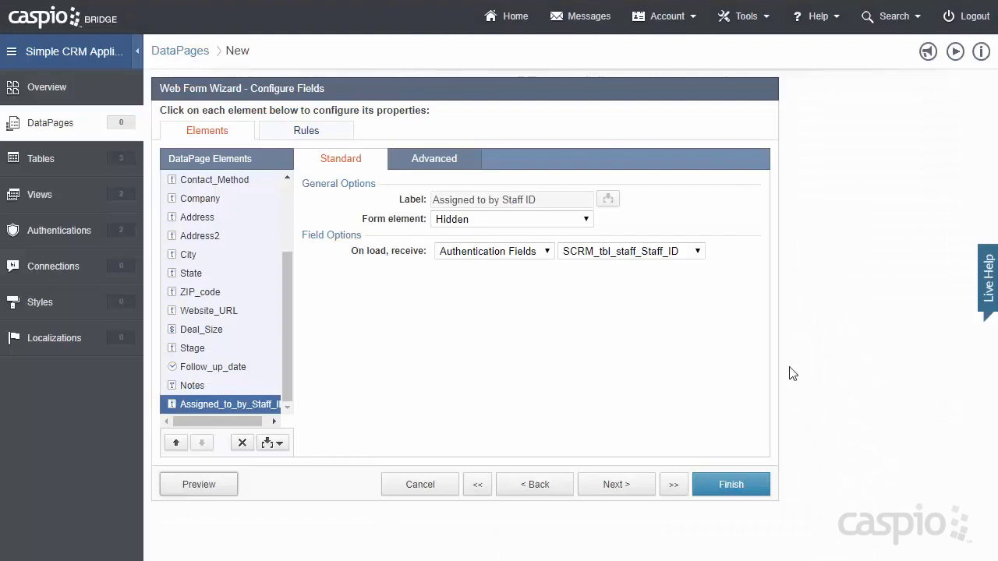
# - Save the New Lead form and start a new Combined Chart and Report DataPage
pyautogui.click(747, 490)
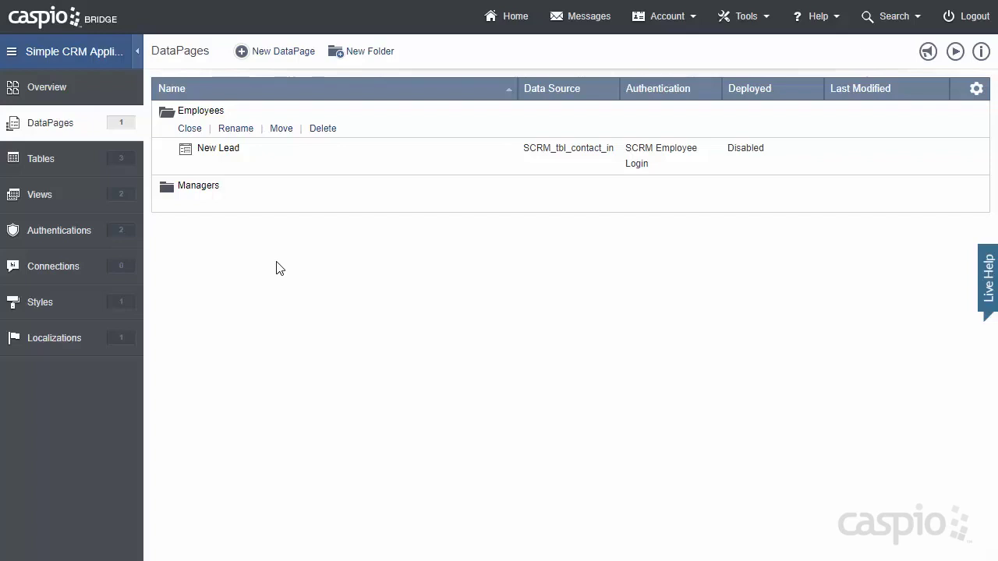
pyautogui.click(283, 52)
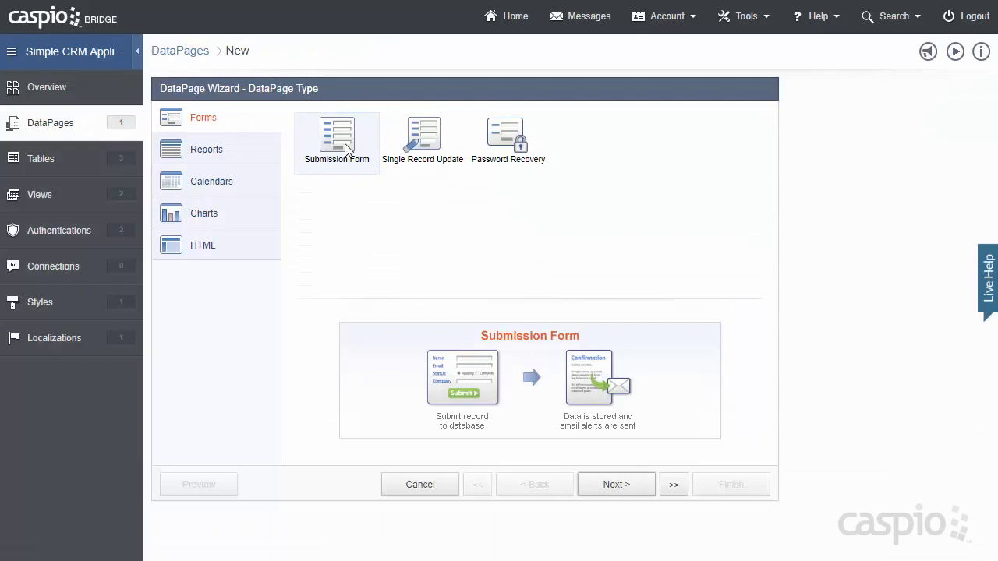
pyautogui.click(273, 156)
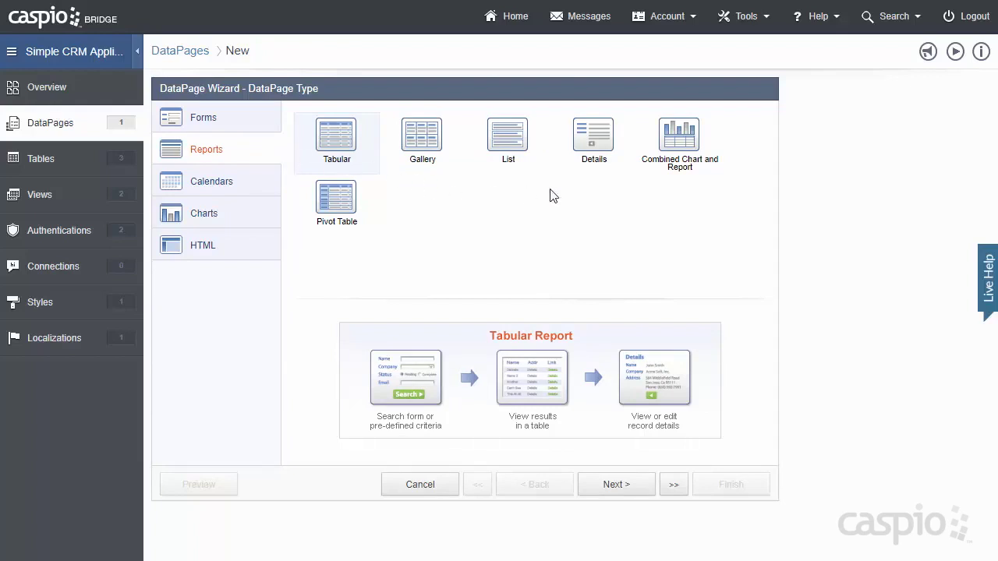
pyautogui.click(684, 141)
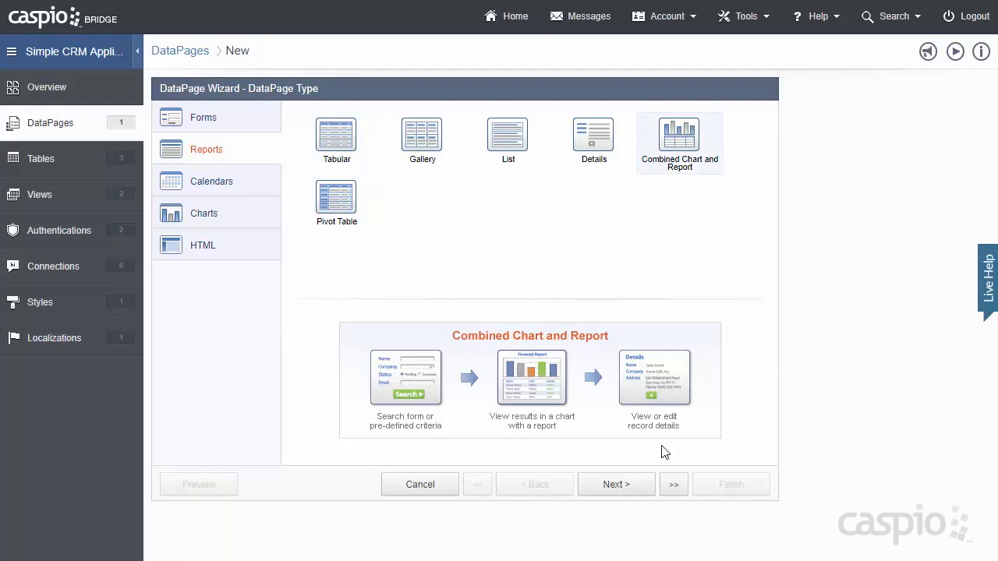
pyautogui.click(612, 485)
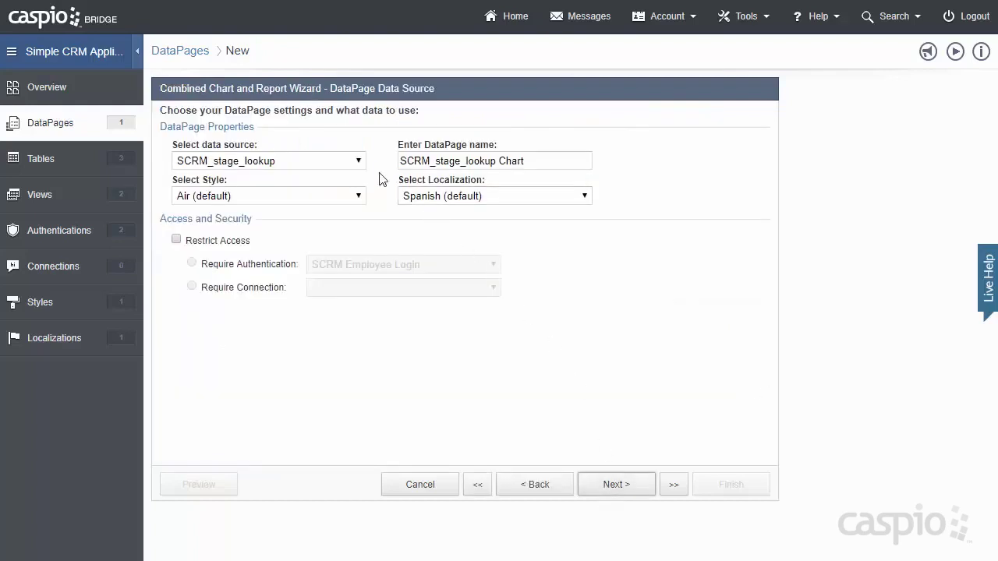
# - Use SCRM_tbl_contact_info as the data source and name the DataPage 'Search Contacts'
pyautogui.click(359, 162)
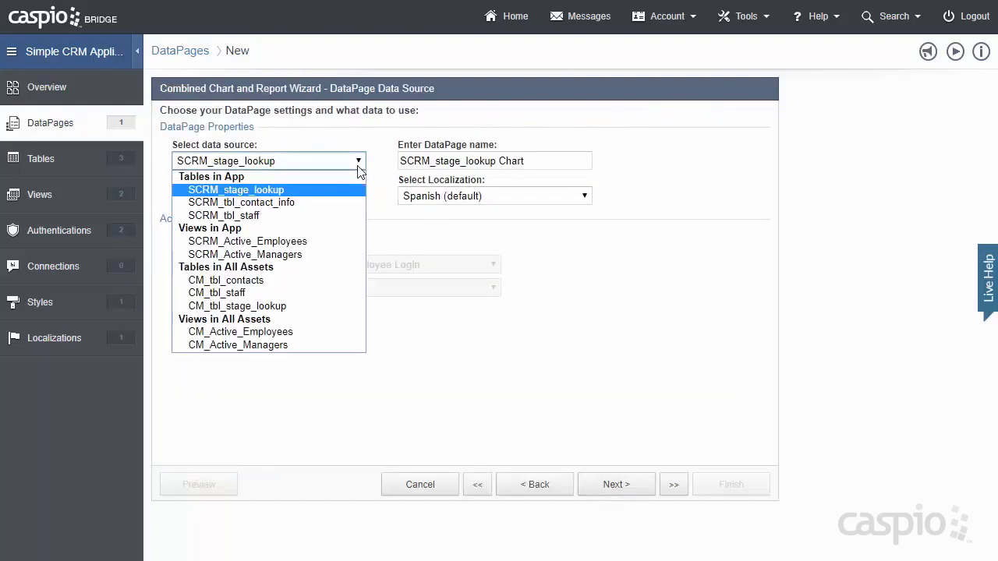
pyautogui.click(330, 204)
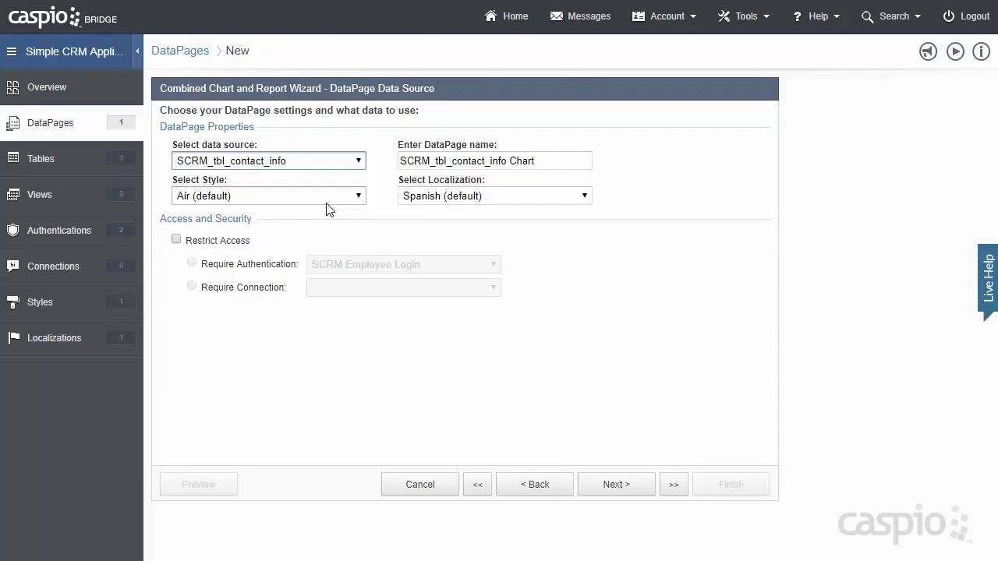
pyautogui.moveTo(542, 160); pyautogui.dragTo(343, 163)
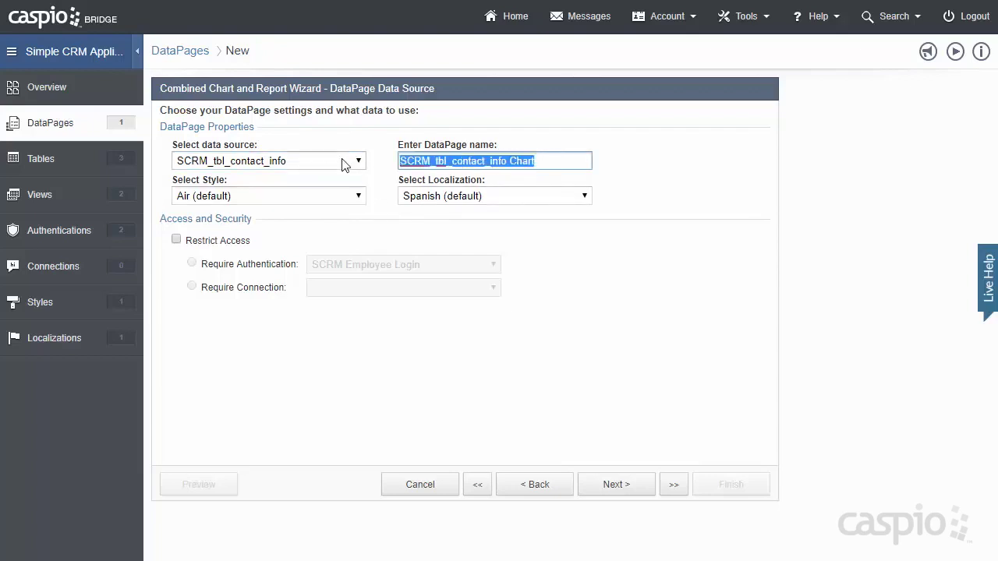
pyautogui.write('Search Contacts')
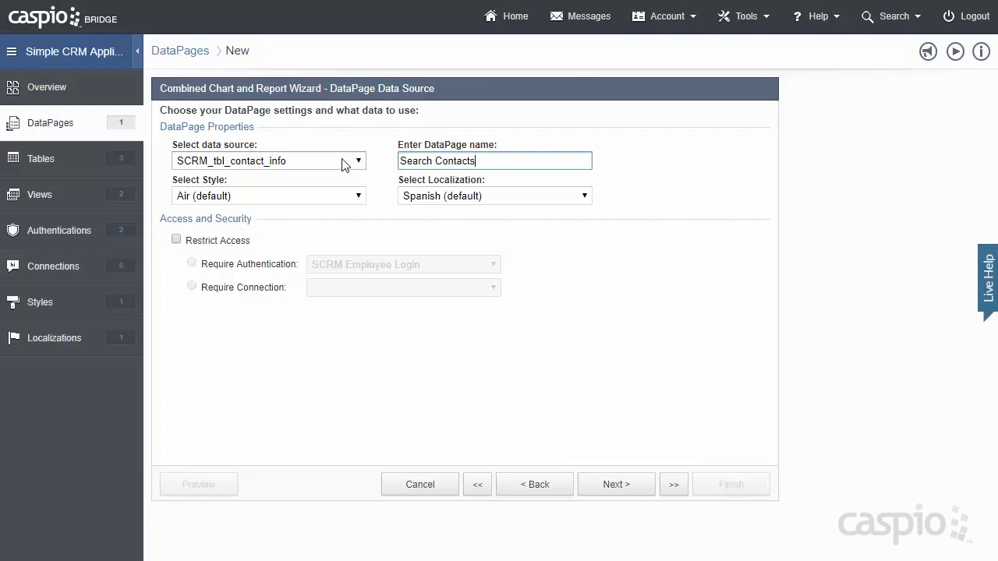
# - Apply the CM_Simple_Contact_Management style and English (UK) localization, and require SCRM Employee Login
pyautogui.click(338, 196)
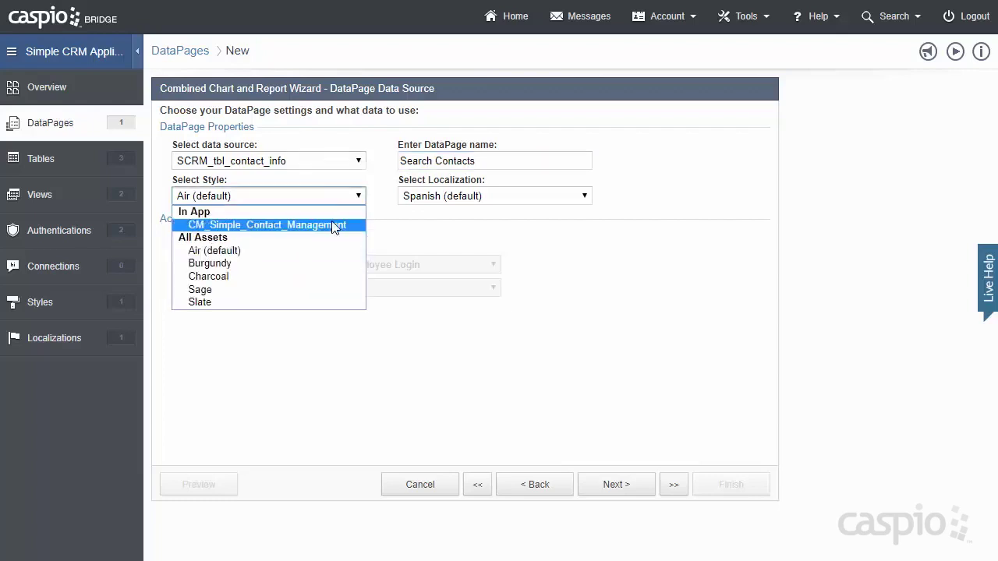
pyautogui.click(335, 225)
pyautogui.click(446, 196)
pyautogui.click(449, 225)
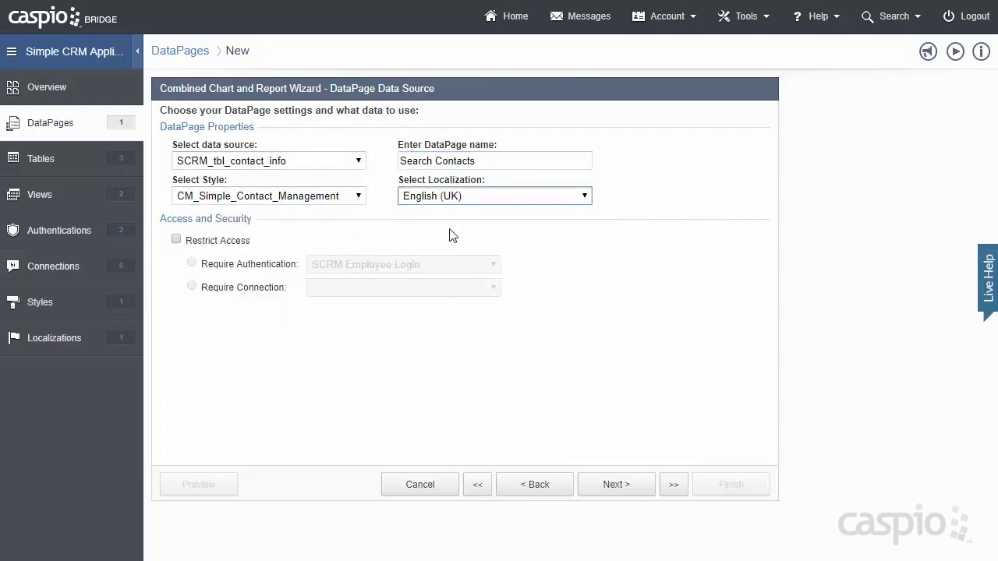
pyautogui.click(221, 242)
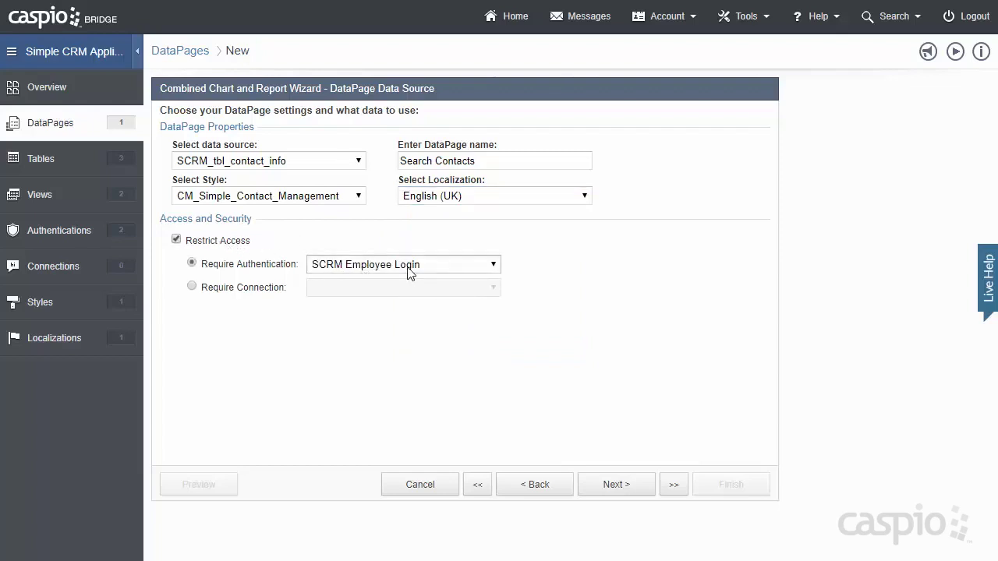
pyautogui.click(606, 486)
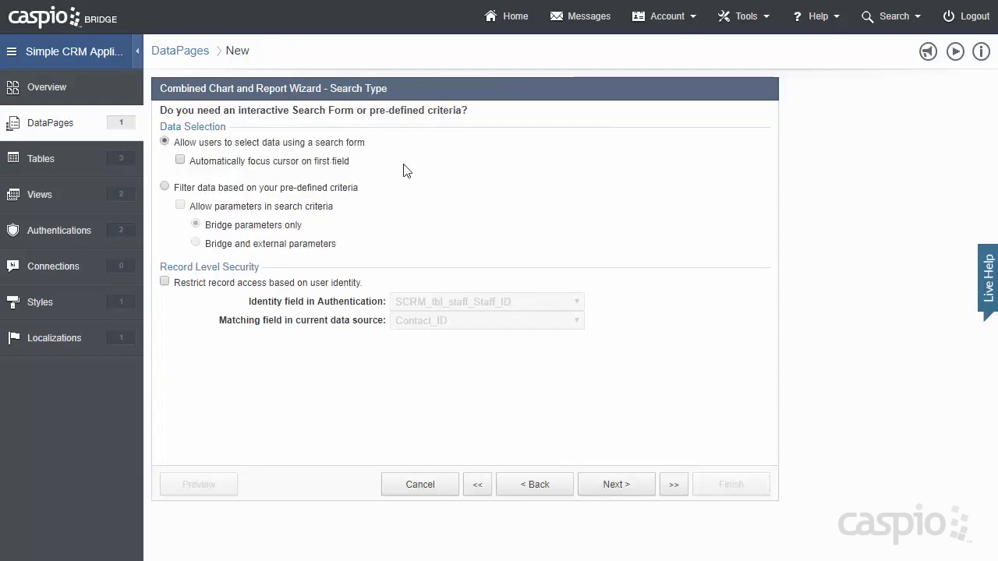
# - Restrict records to the signed-in user by matching on Assigned_to_by_Staff_ID
pyautogui.click(255, 286)
pyautogui.click(456, 326)
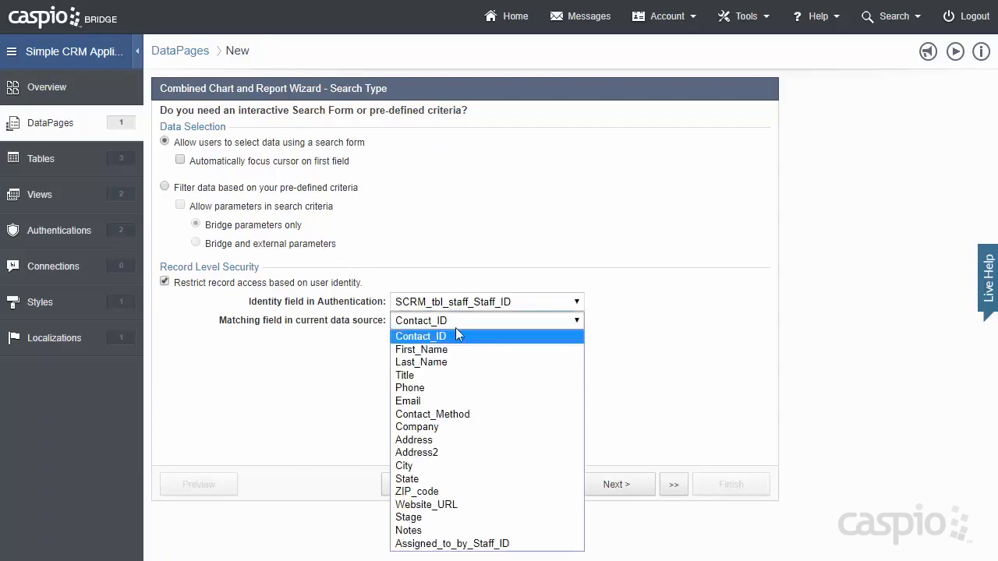
pyautogui.click(507, 544)
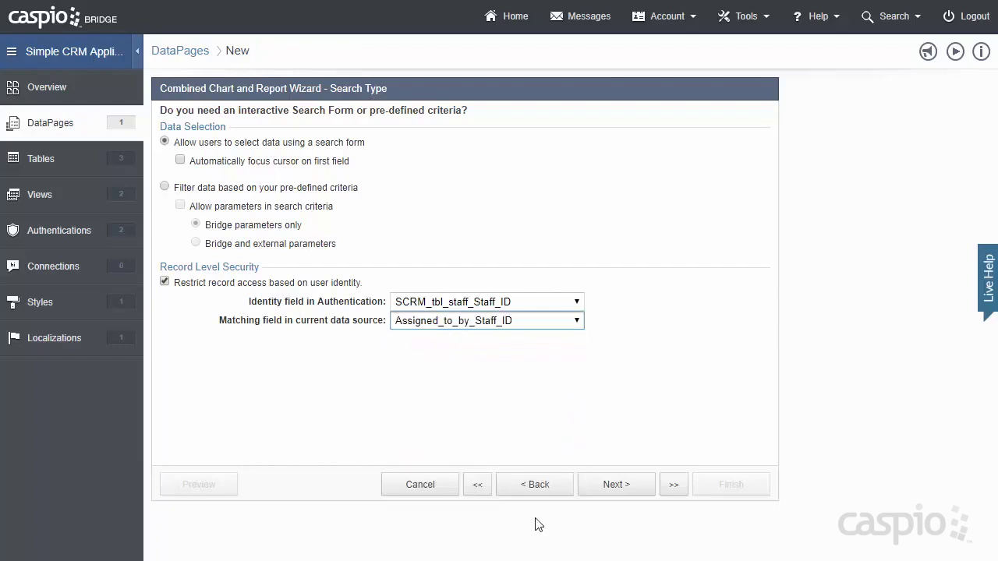
pyautogui.click(643, 485)
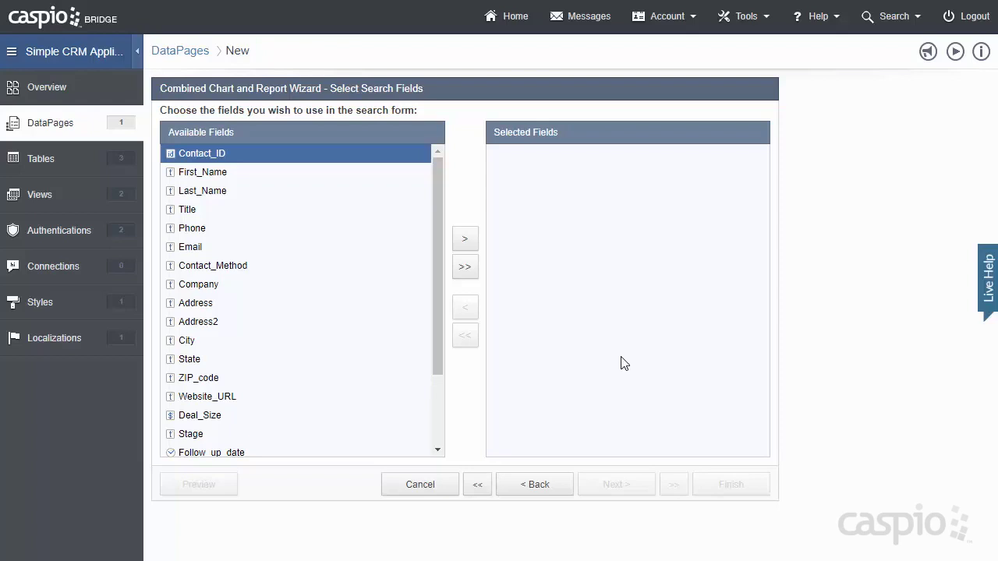
# - Add First_Name, Last_Name, Title, Phone and Email as search fields
pyautogui.click(309, 178)
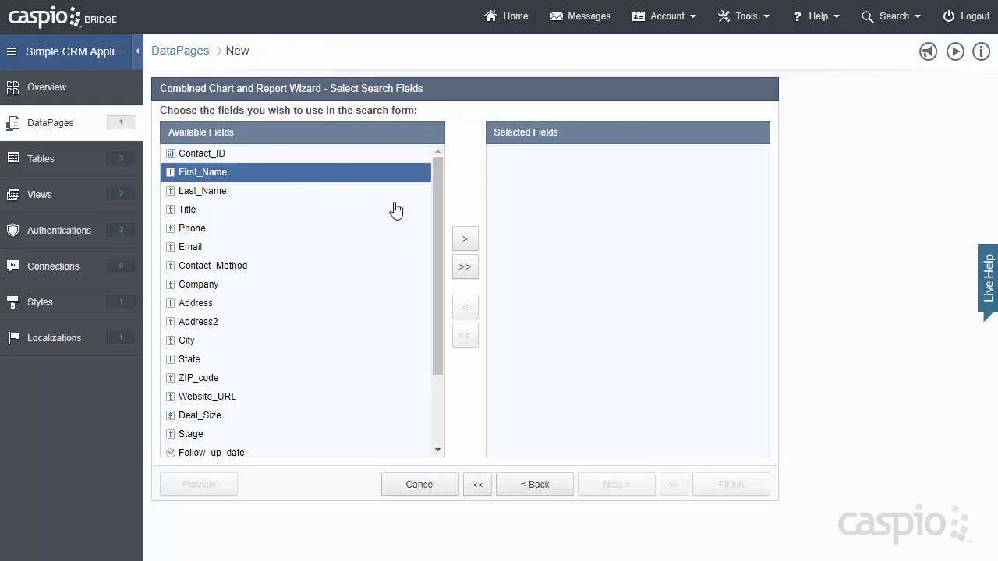
pyautogui.click(467, 243)
pyautogui.click(467, 243)
pyautogui.click(467, 245)
pyautogui.click(468, 245)
pyautogui.click(468, 247)
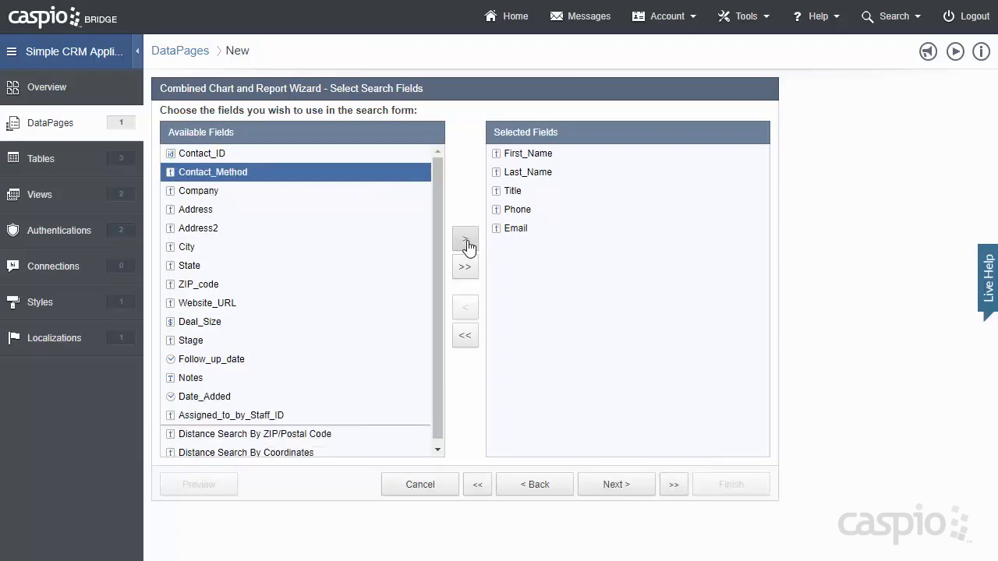
pyautogui.click(622, 485)
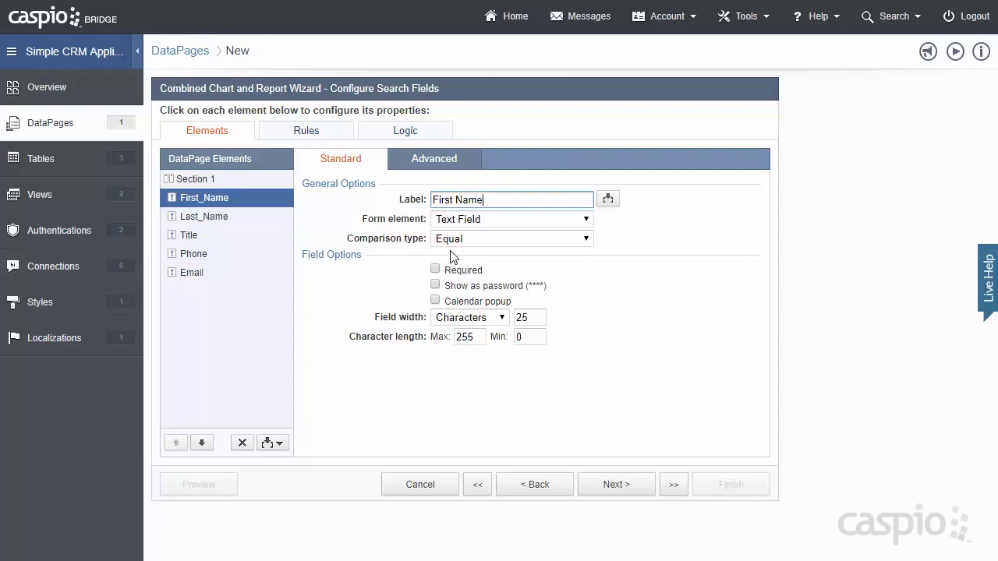
# - Set the First_Name, Last_Name and Title search fields to Contains comparison
pyautogui.click(462, 240)
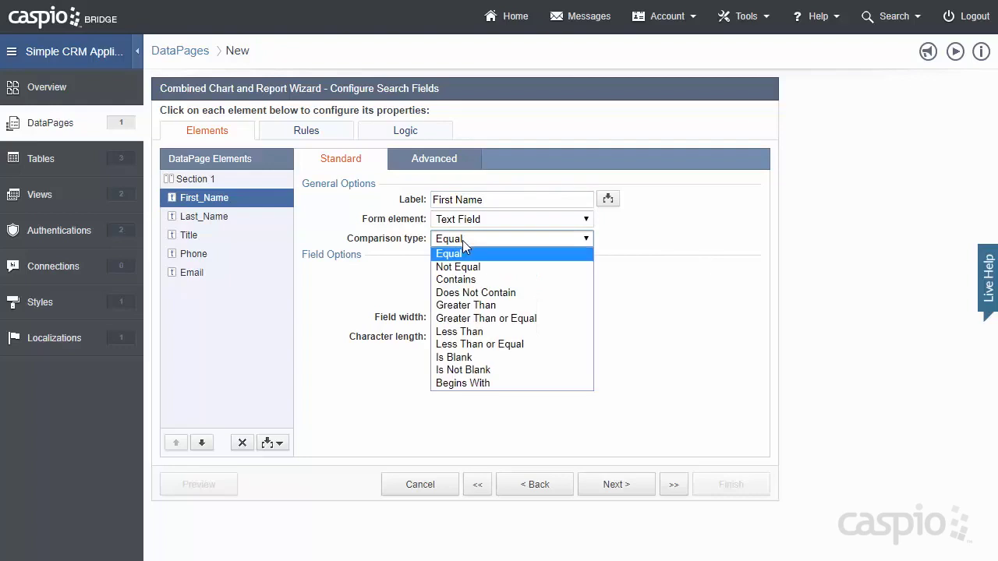
pyautogui.click(468, 280)
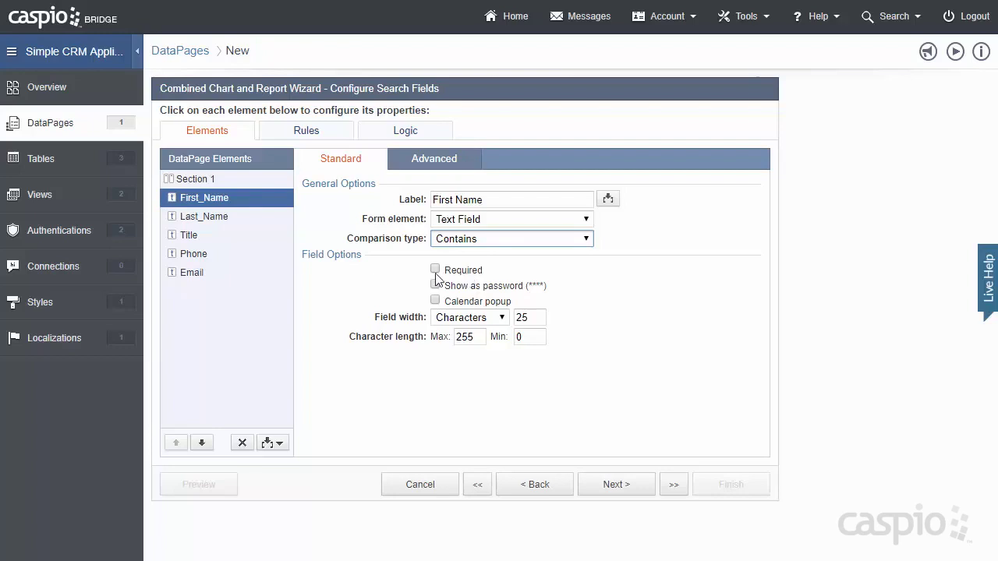
pyautogui.click(239, 221)
pyautogui.click(483, 239)
pyautogui.click(466, 280)
pyautogui.click(244, 236)
pyautogui.click(515, 240)
pyautogui.click(468, 279)
# - Switch the Phone and Email search fields to Contains comparison too
pyautogui.click(232, 255)
pyautogui.click(467, 239)
pyautogui.press('Escape')
pyautogui.click(468, 281)
pyautogui.click(234, 272)
pyautogui.click(461, 239)
pyautogui.click(477, 279)
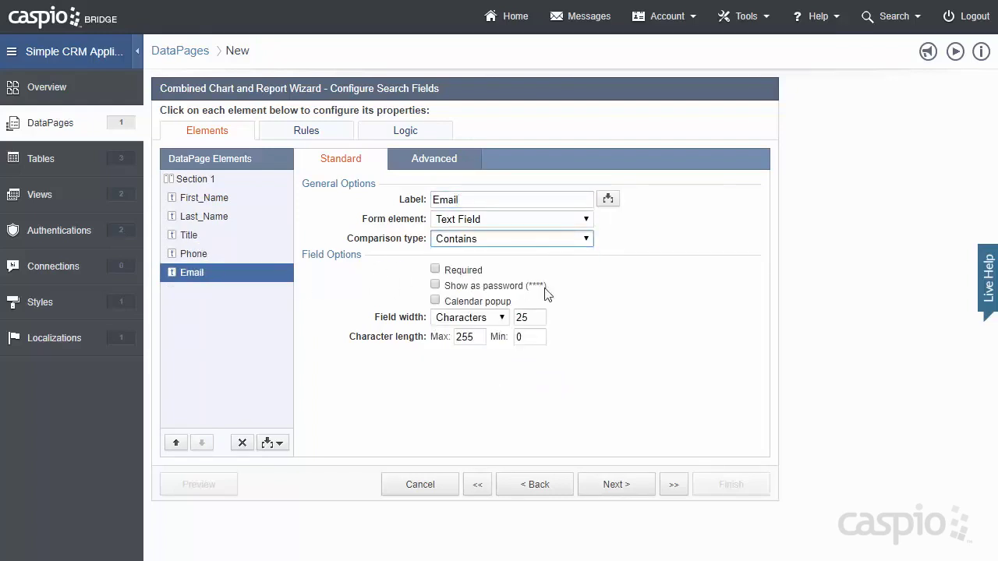
pyautogui.click(626, 485)
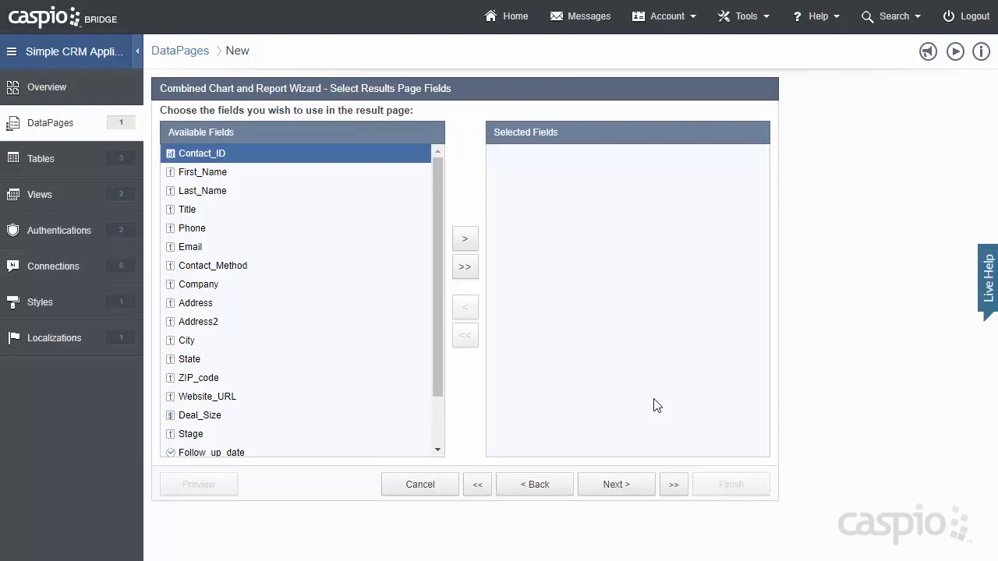
# - Add Stage, First_Name, Last_Name, Title and Phone to the results page
pyautogui.click(253, 441)
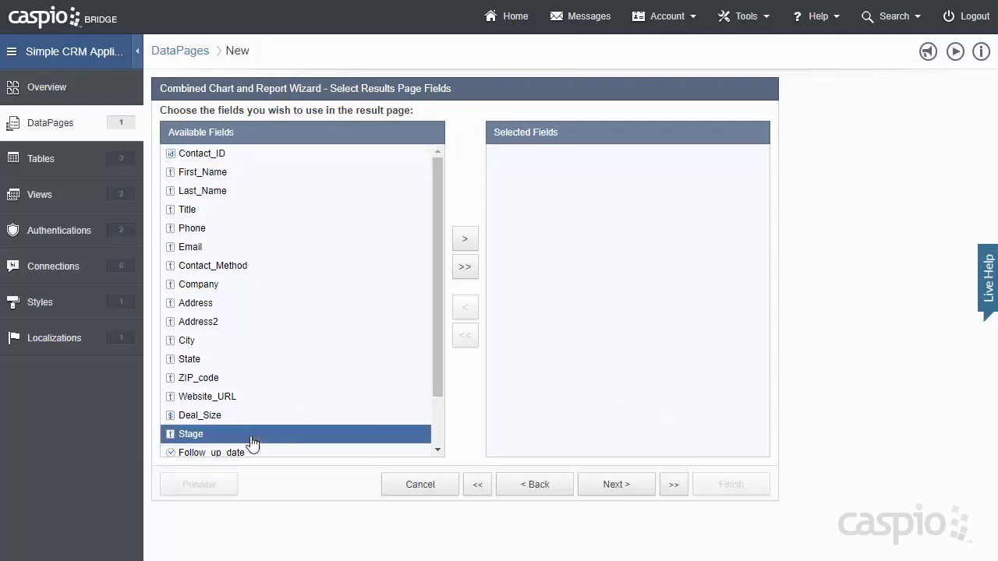
pyautogui.click(466, 238)
pyautogui.click(282, 173)
pyautogui.click(466, 238)
pyautogui.click(466, 240)
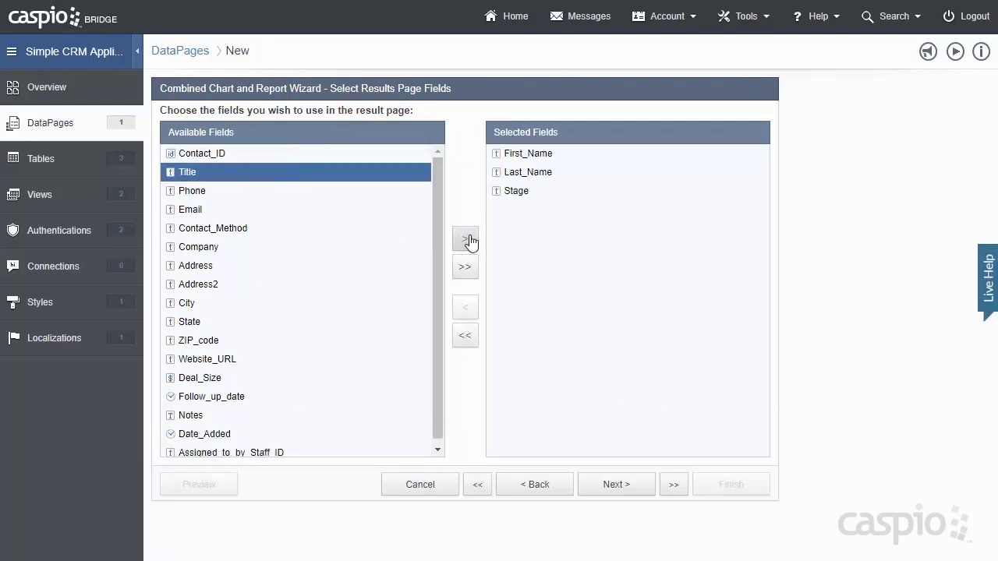
pyautogui.click(466, 240)
pyautogui.click(466, 240)
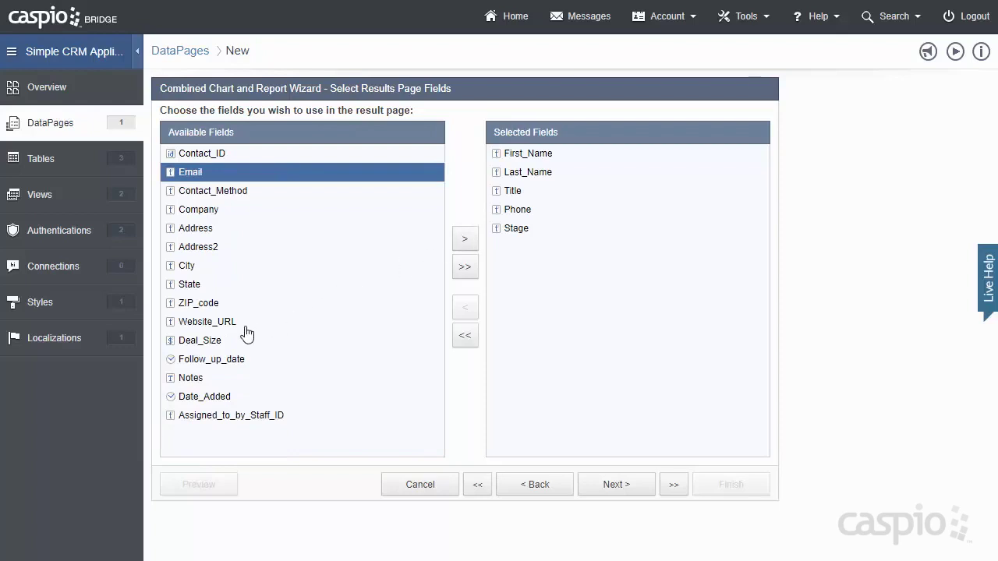
# - Add Deal_Size and Follow_up_date to the results page fields
pyautogui.click(229, 342)
pyautogui.click(465, 243)
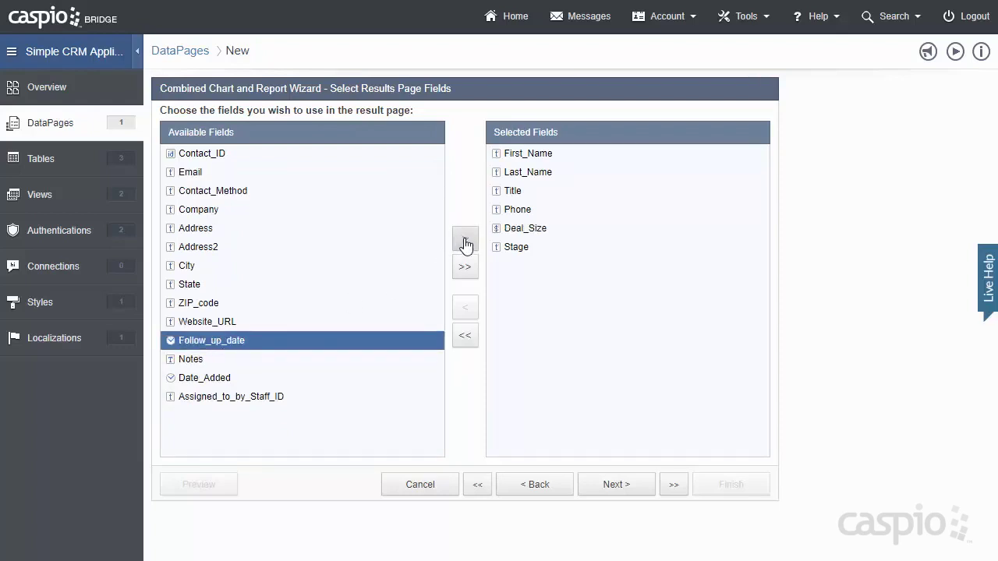
pyautogui.click(464, 242)
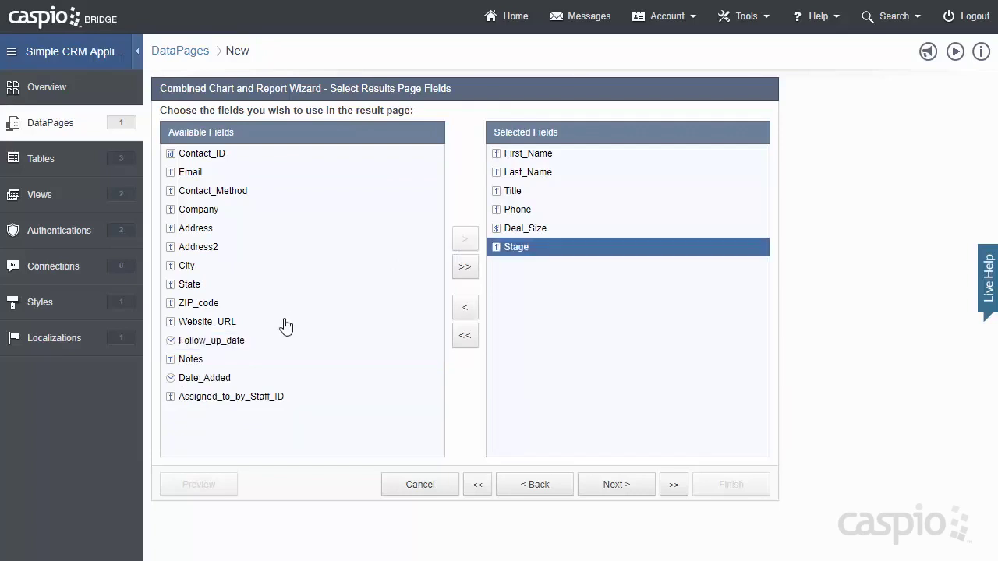
pyautogui.click(245, 343)
pyautogui.click(464, 242)
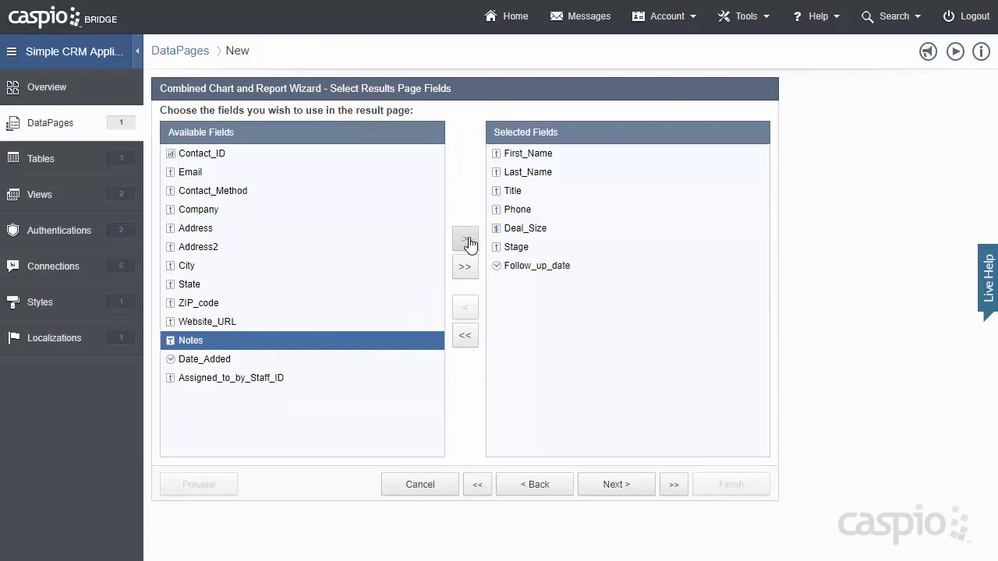
pyautogui.click(616, 487)
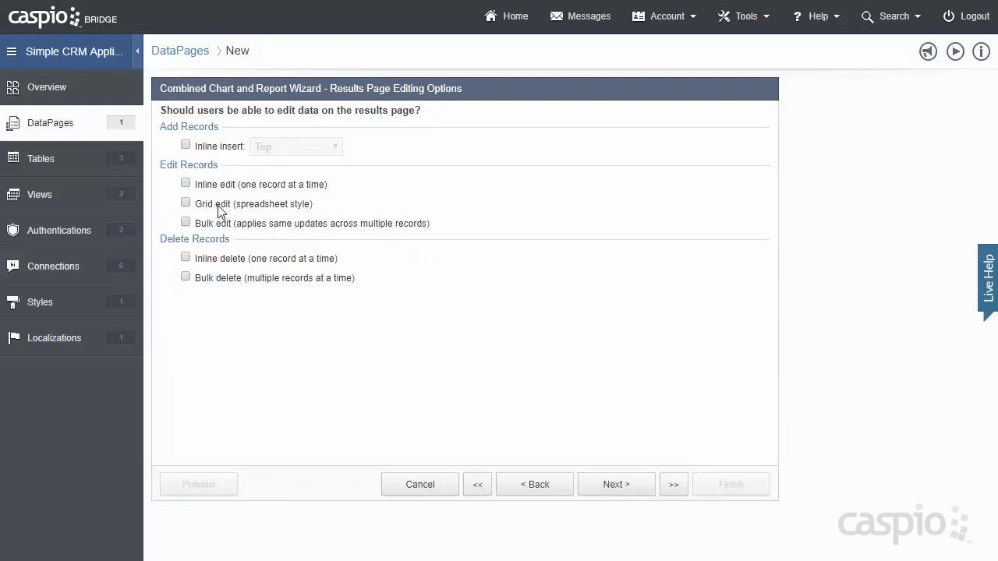
# - Enable grid and bulk editing of records on the results page
pyautogui.click(219, 208)
pyautogui.click(637, 483)
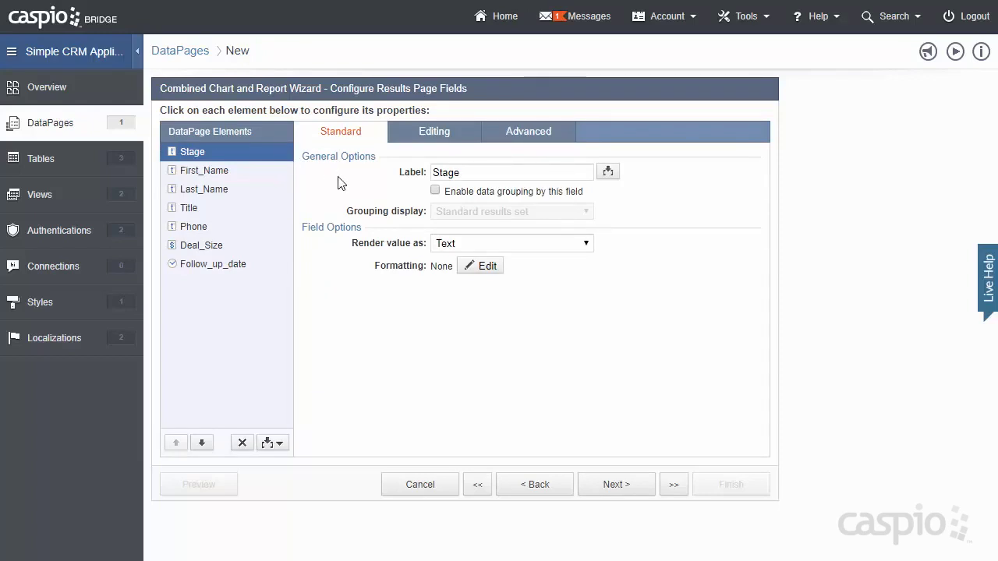
# - Group results by Stage as collapsible groups and insert a Totals & Aggregation element
pyautogui.click(435, 192)
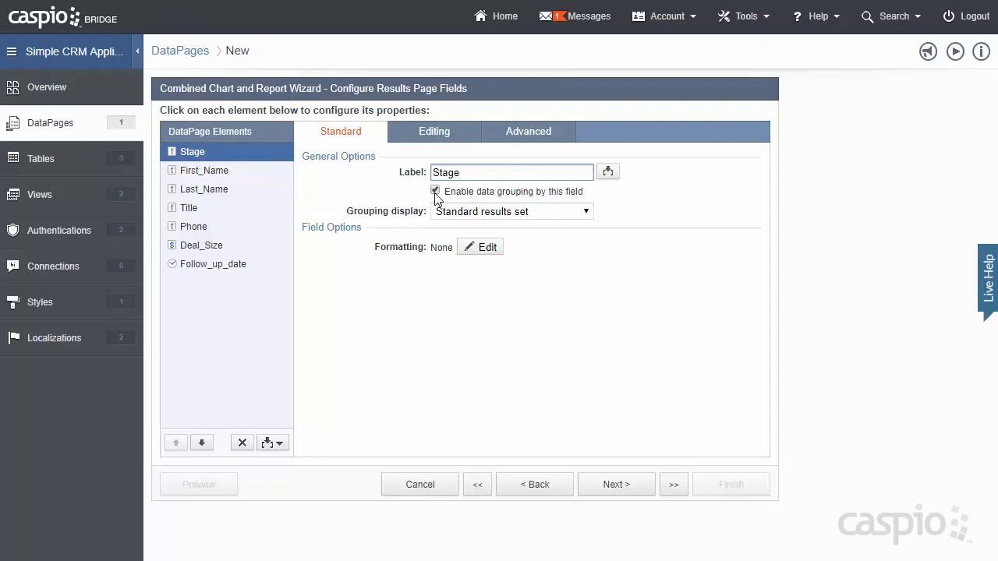
pyautogui.click(448, 213)
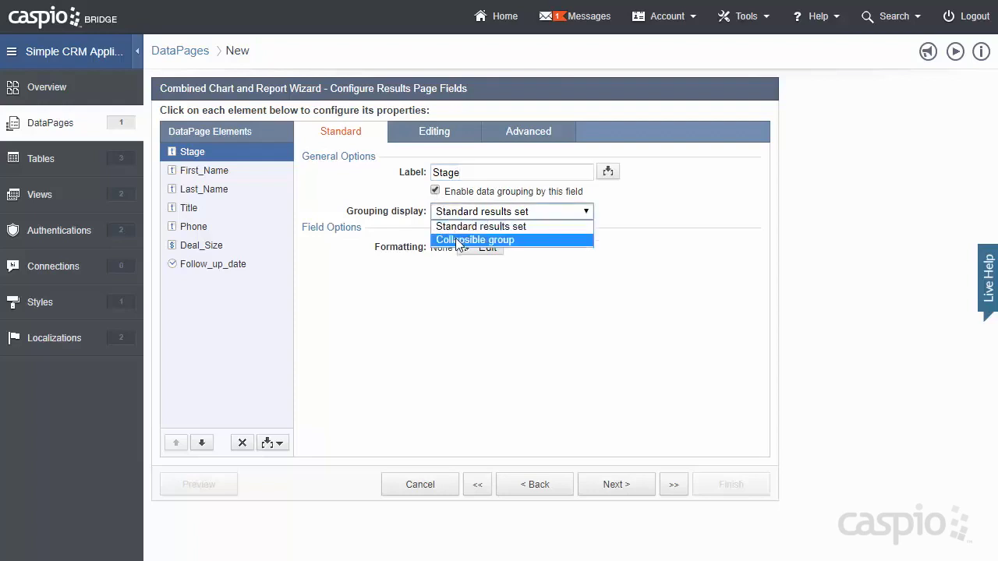
pyautogui.click(454, 237)
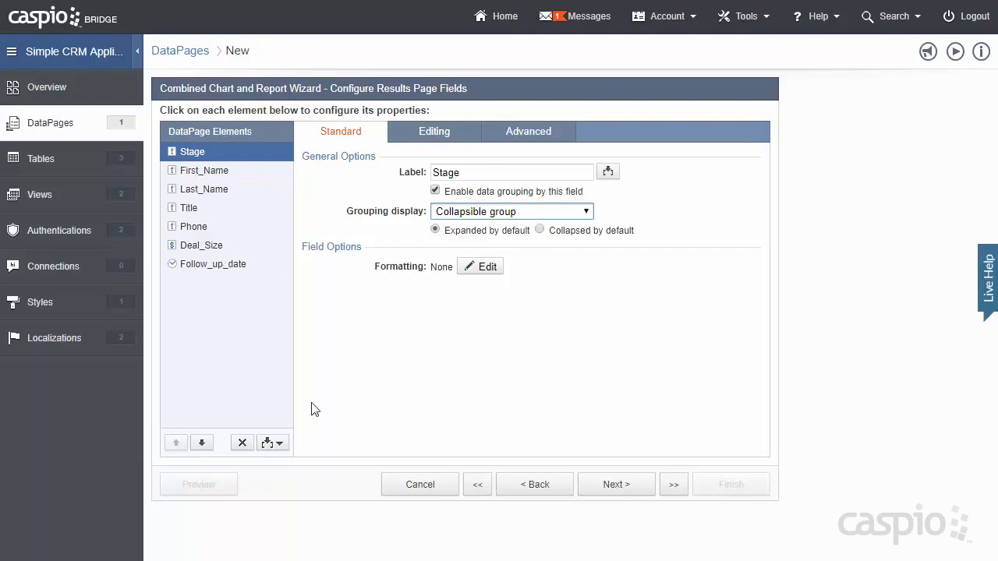
pyautogui.click(279, 442)
# - Make the Total aggregate sum Deal_Size, with group totals placed below the data
pyautogui.click(253, 531)
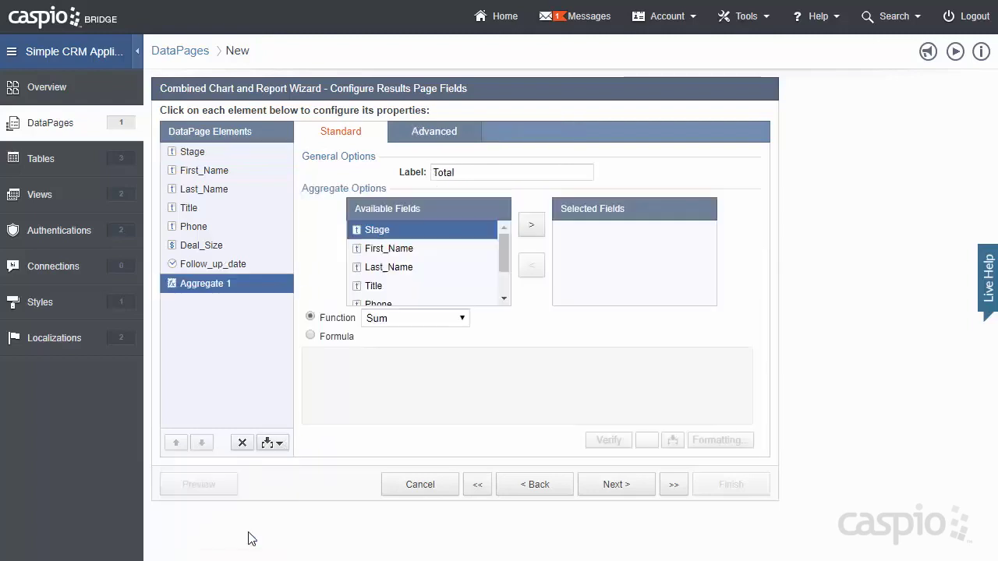
pyautogui.moveTo(506, 268); pyautogui.dragTo(505, 285)
pyautogui.click(406, 283)
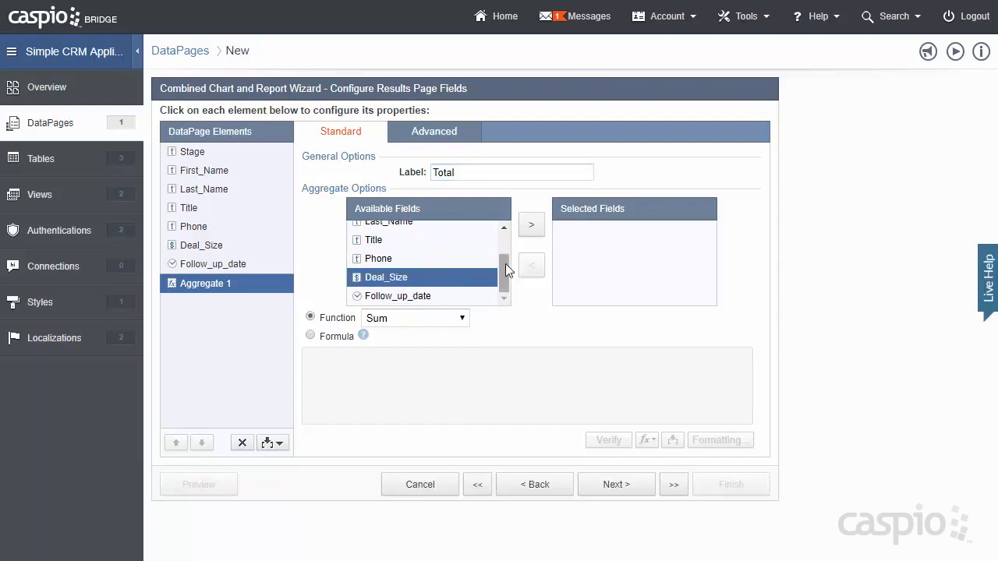
pyautogui.click(533, 230)
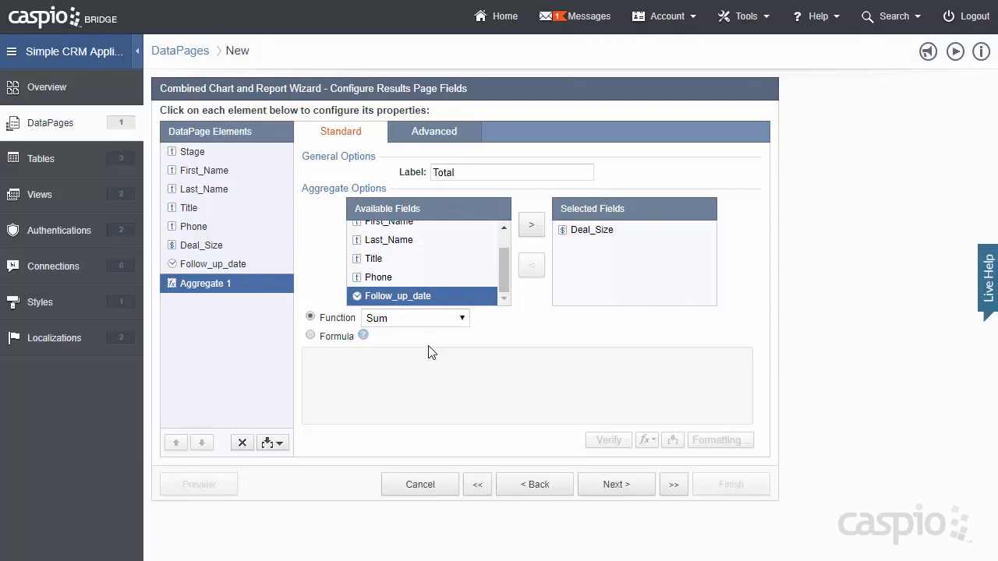
pyautogui.click(463, 137)
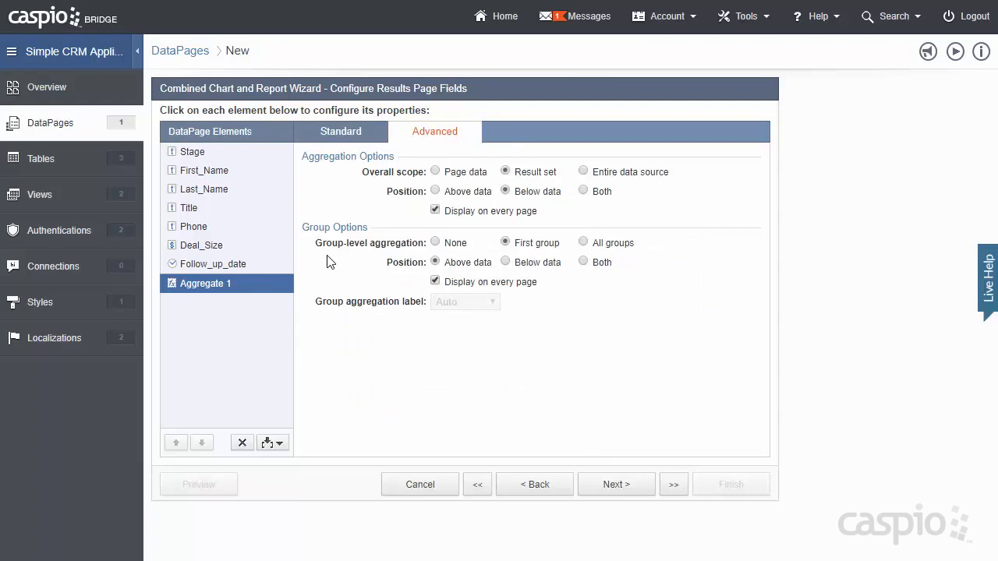
pyautogui.click(506, 263)
pyautogui.click(633, 484)
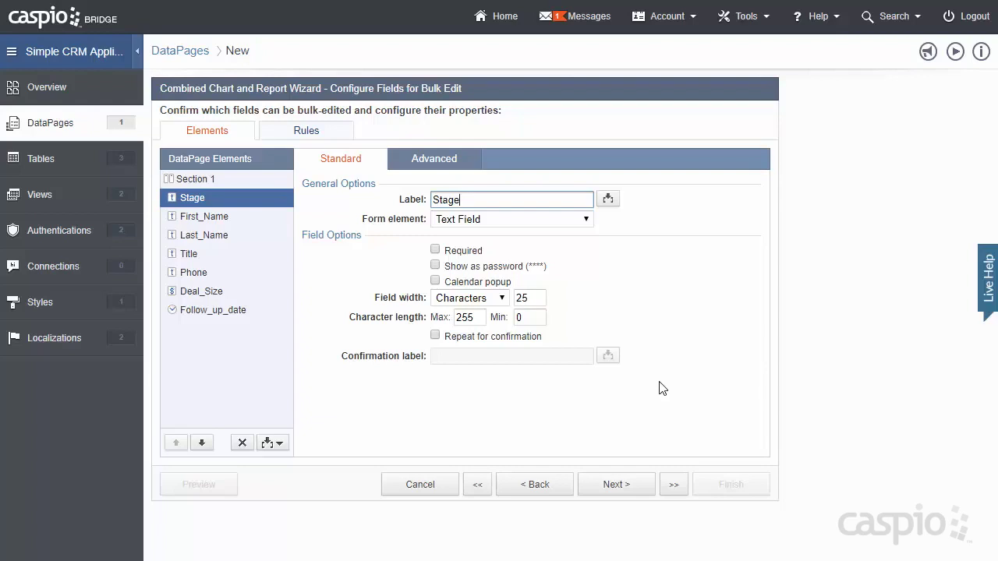
# - Make Stage a bulk-edit dropdown sourced from the SCRM_stage_lookup table
pyautogui.click(588, 223)
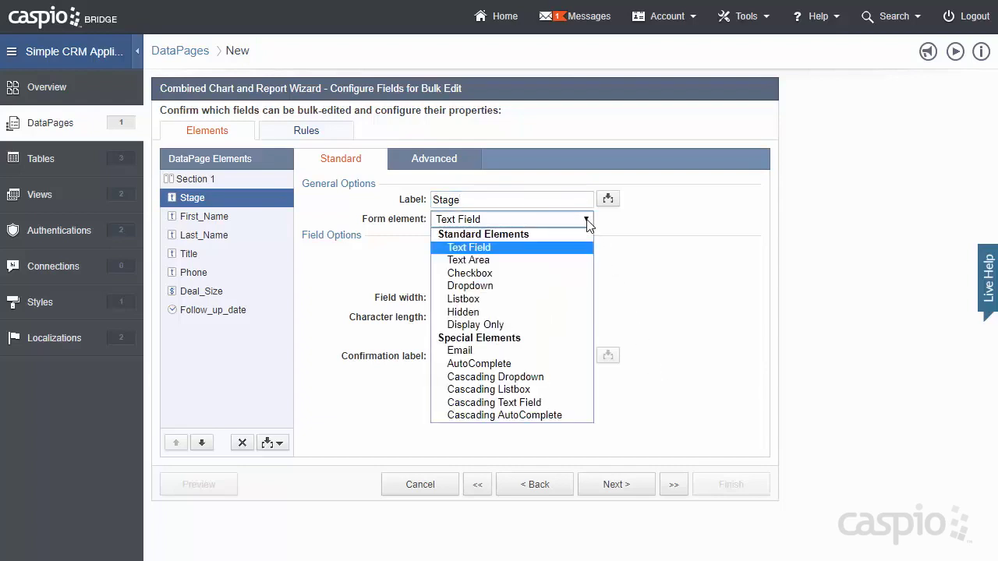
pyautogui.click(546, 286)
pyautogui.click(538, 287)
pyautogui.click(528, 314)
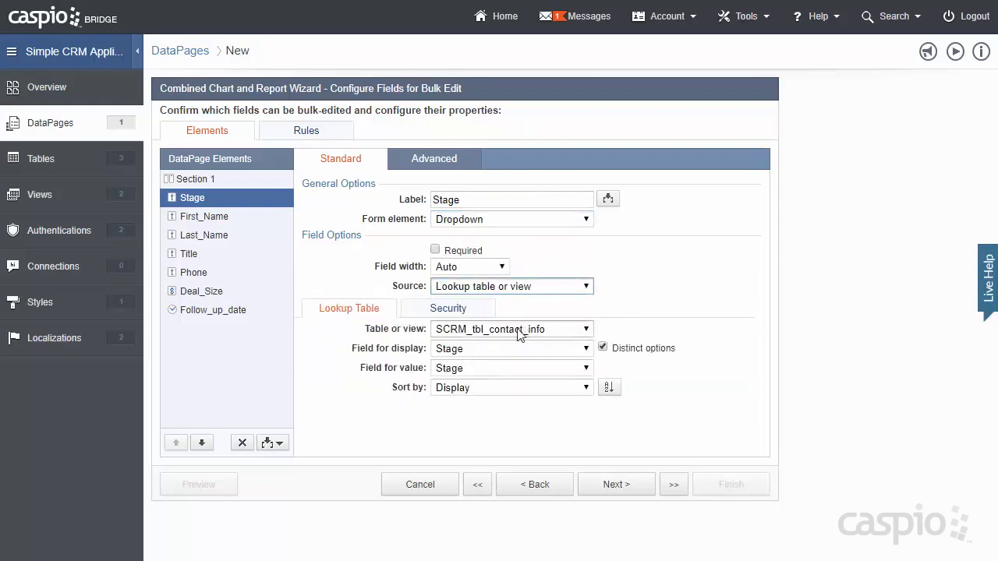
pyautogui.click(528, 329)
pyautogui.click(511, 366)
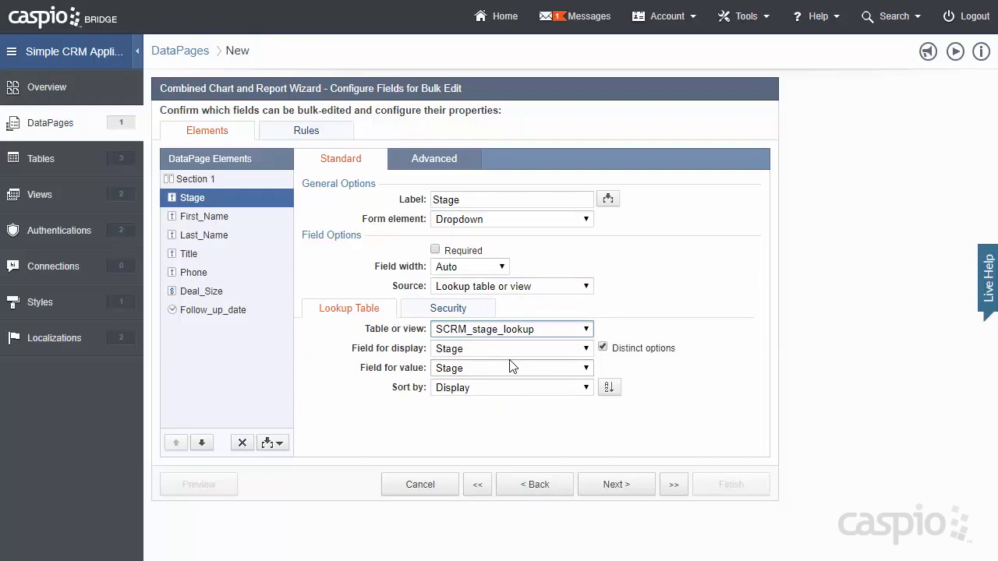
pyautogui.click(616, 487)
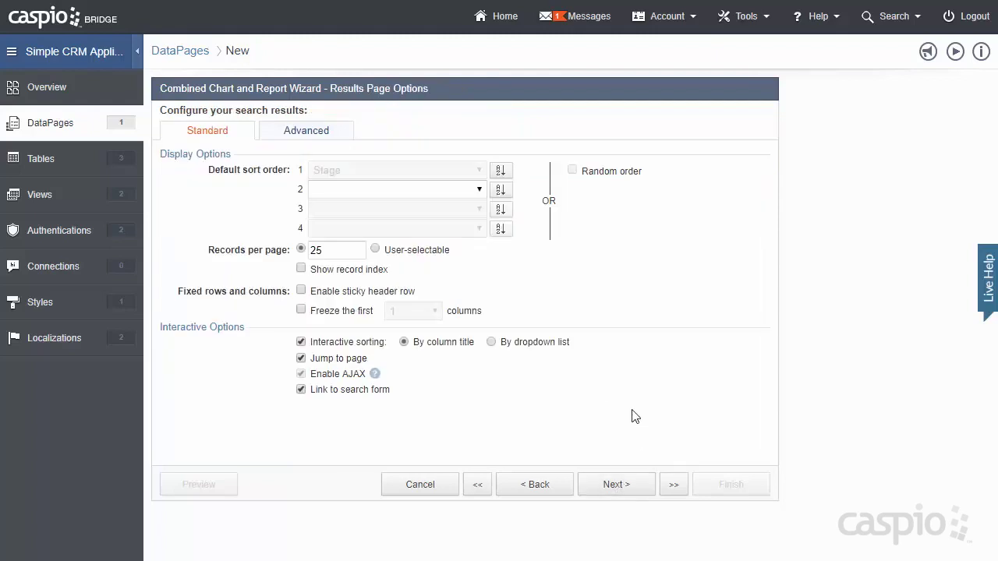
# - Keep 25 records per page and choose a Stacked Column chart type
pyautogui.moveTo(339, 250)
pyautogui.mouseDown()
pyautogui.moveTo(310, 251)
pyautogui.moveTo(323, 251)
pyautogui.mouseUp()
pyautogui.click(616, 484)
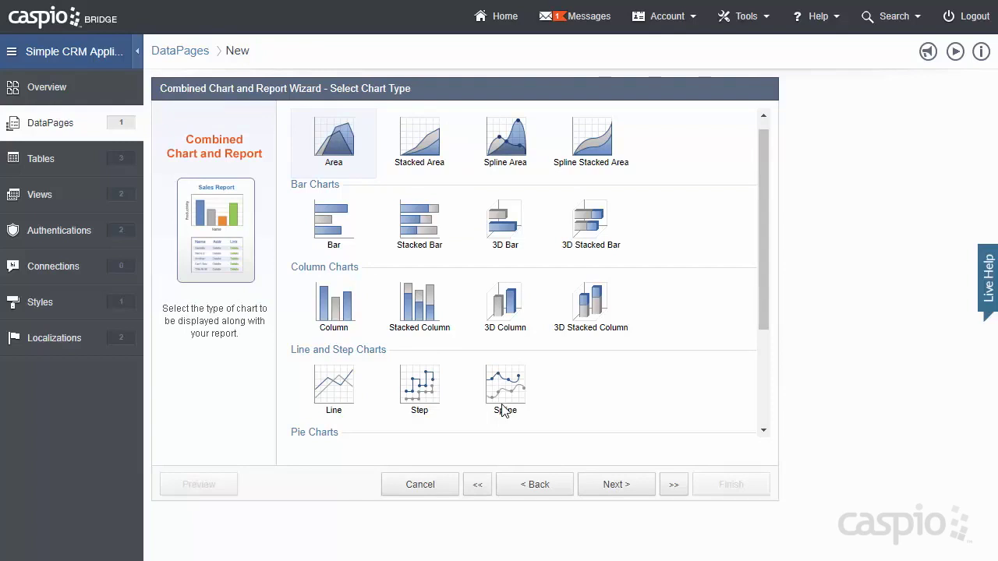
pyautogui.click(428, 322)
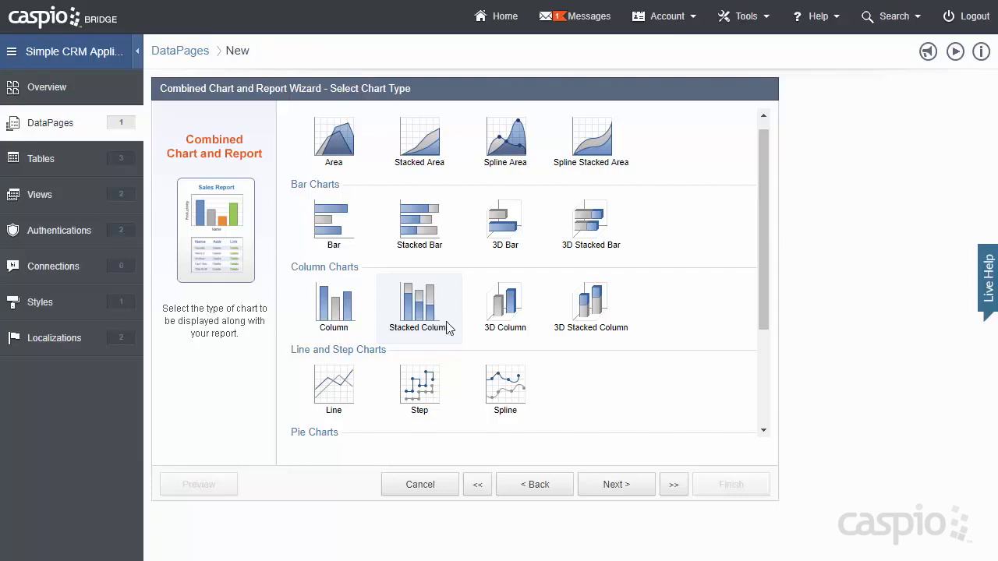
pyautogui.click(616, 484)
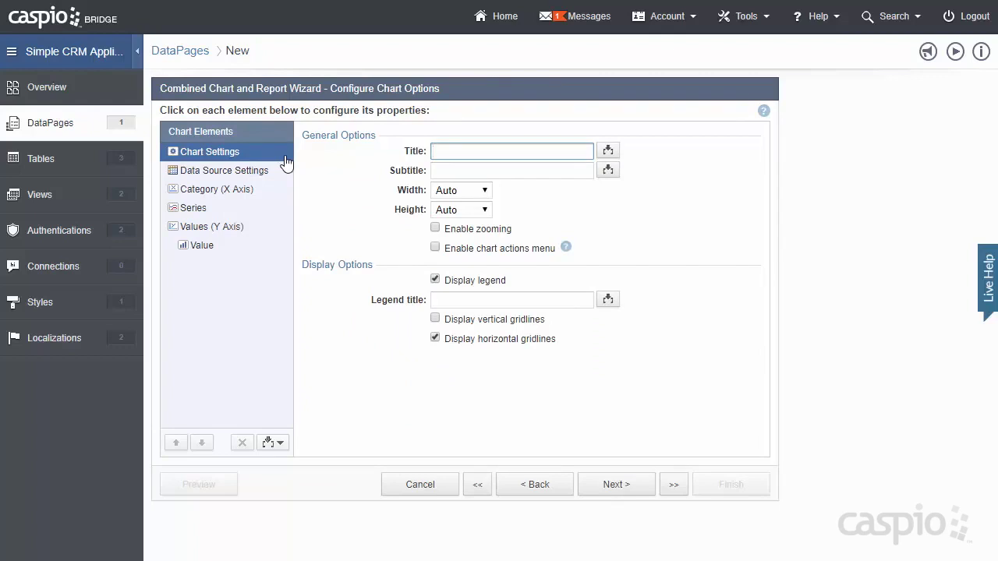
# - Give the chart's X axis the title 'Month'
pyautogui.click(270, 179)
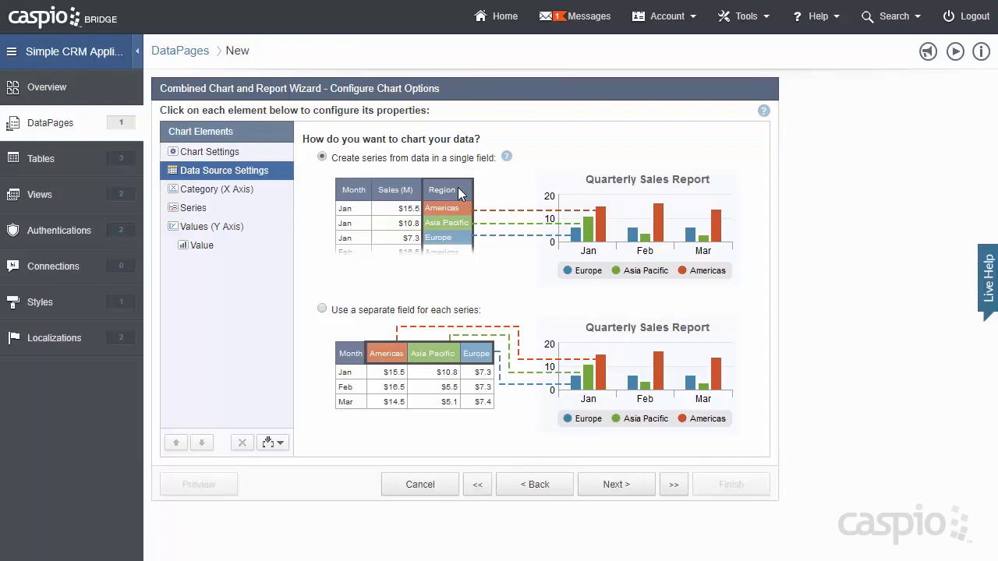
pyautogui.click(248, 193)
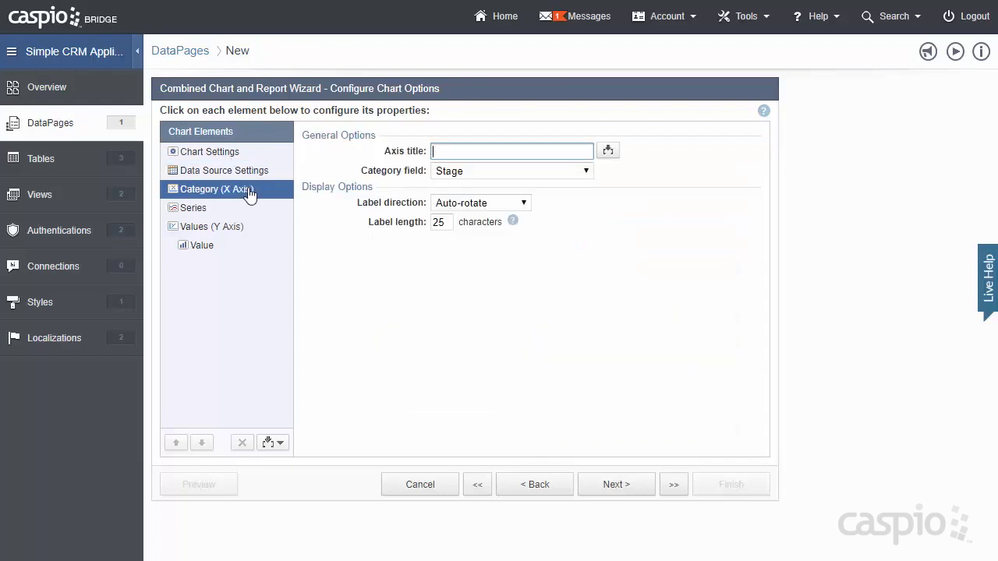
pyautogui.write('Monht')
pyautogui.press('BackSpace')
pyautogui.press('BackSpace')
pyautogui.write('th')
# - Categorise the X axis by Follow_up_date with a monthly date rollup and Stage as the series
pyautogui.click(581, 171)
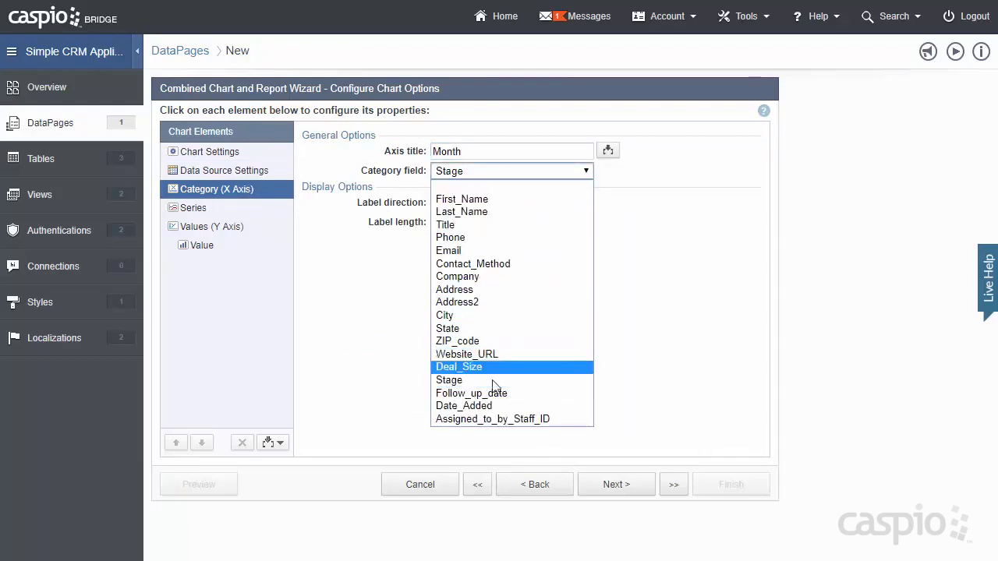
pyautogui.click(494, 393)
pyautogui.click(525, 193)
pyautogui.click(521, 204)
pyautogui.press('Down')
pyautogui.click(508, 211)
pyautogui.click(504, 234)
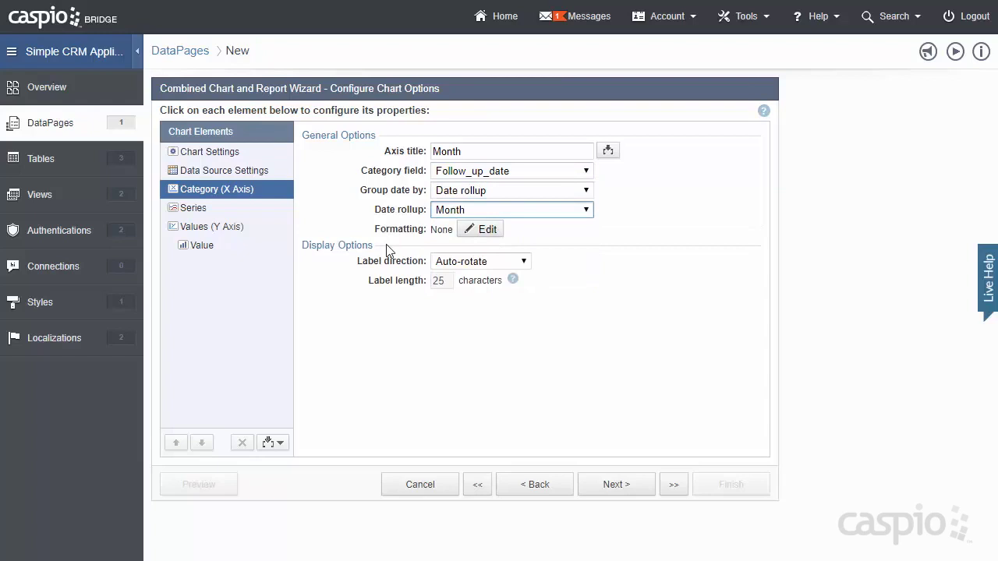
pyautogui.click(238, 213)
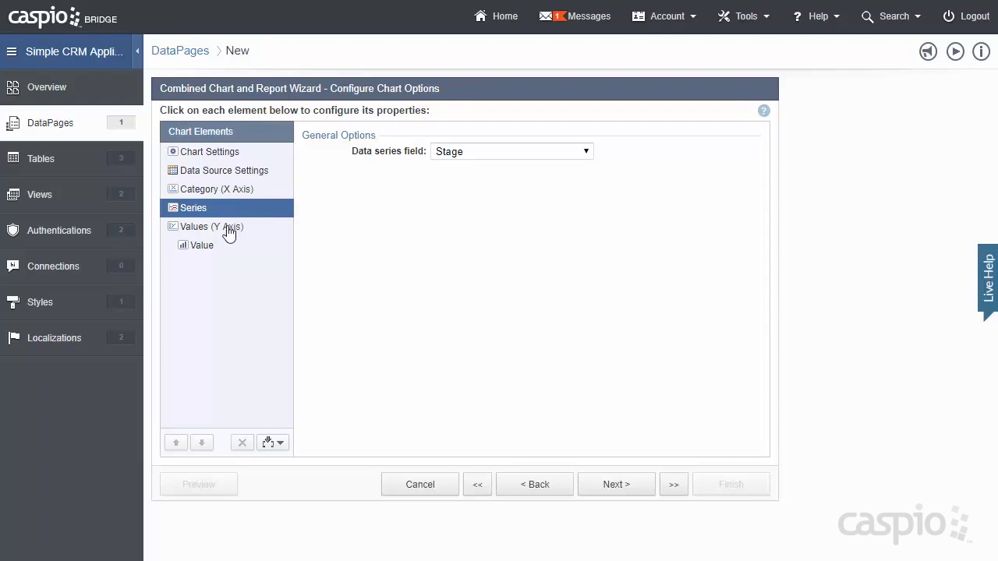
# - Format the Y axis values with custom currency formatting
pyautogui.click(231, 231)
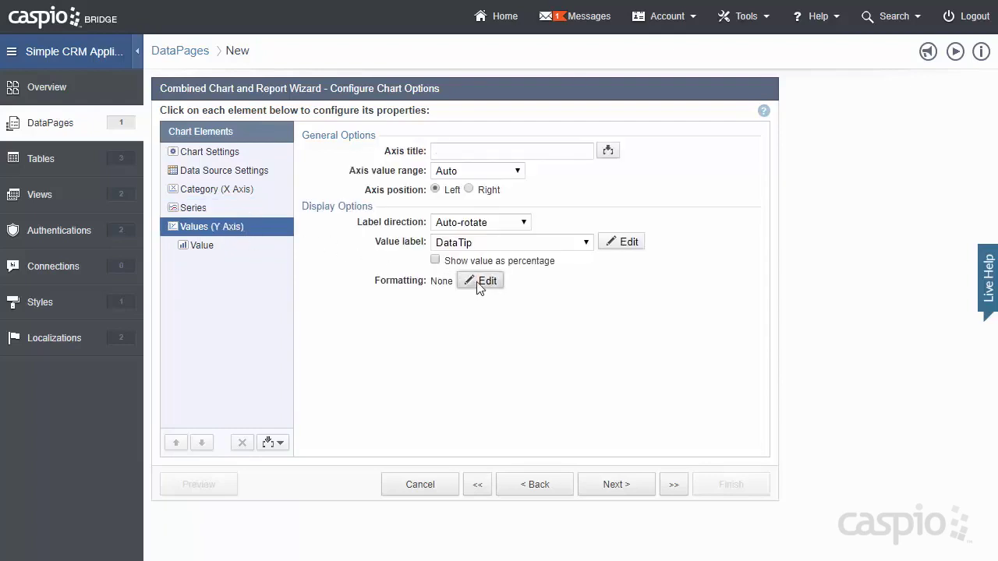
pyautogui.click(483, 282)
pyautogui.click(554, 216)
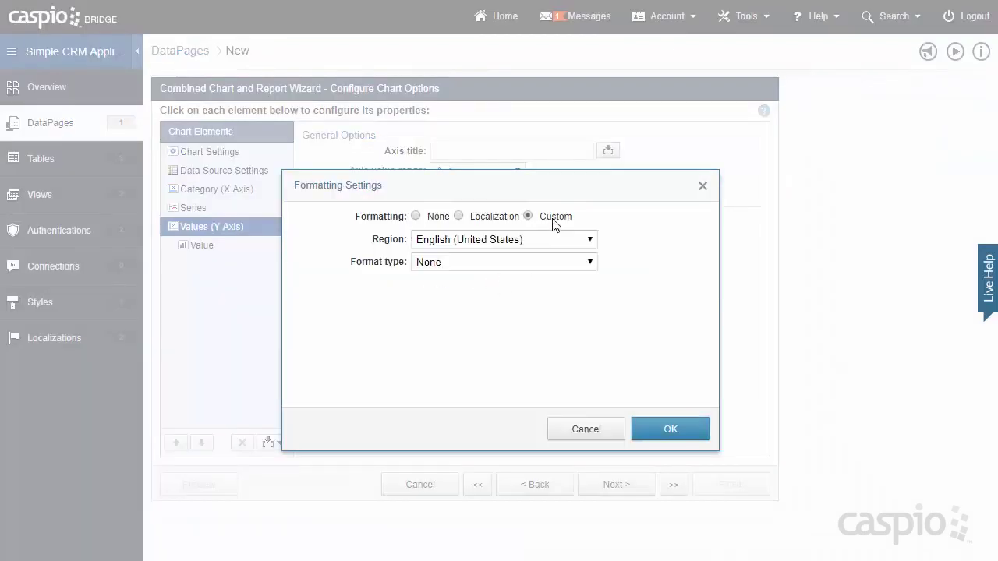
pyautogui.click(533, 262)
pyautogui.click(515, 304)
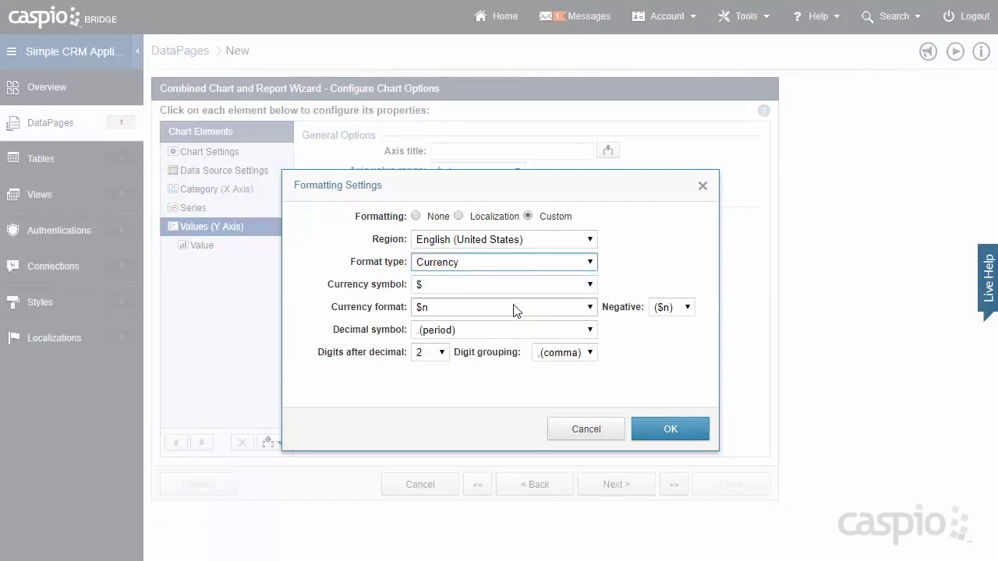
pyautogui.click(654, 429)
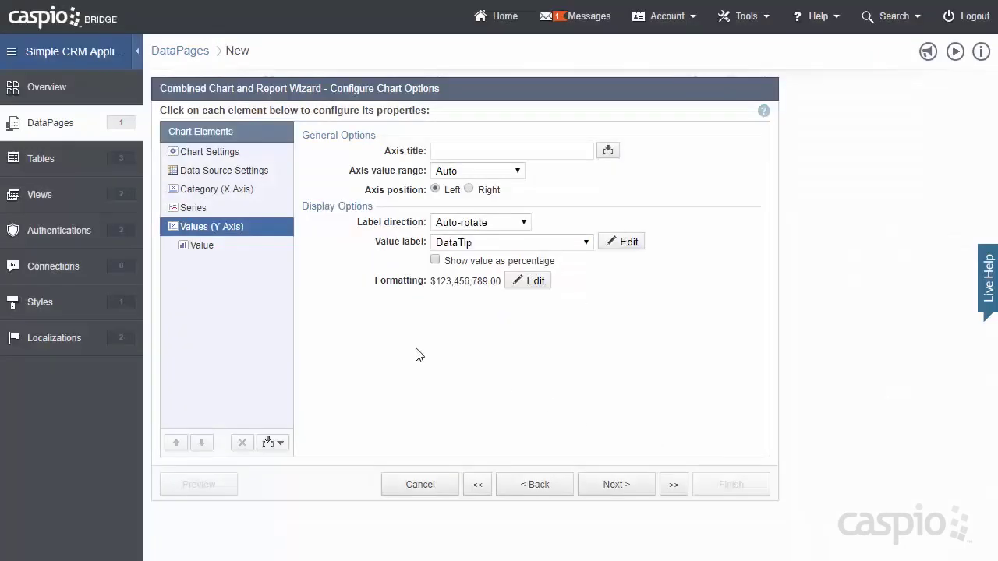
# - Plot the Sum of Deal_Size as the chart value
pyautogui.click(233, 253)
pyautogui.click(464, 152)
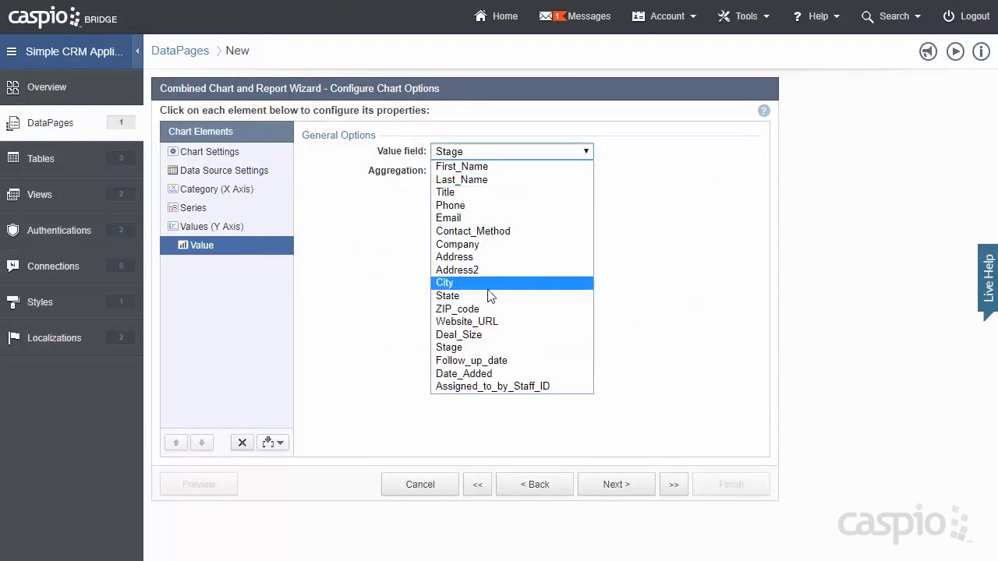
pyautogui.click(460, 334)
pyautogui.click(488, 172)
pyautogui.click(476, 196)
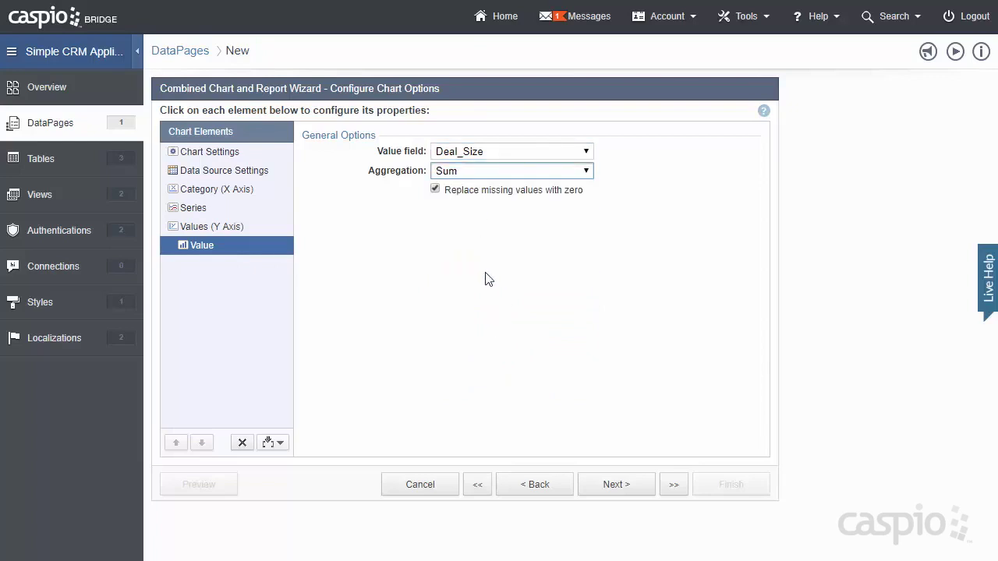
pyautogui.click(611, 483)
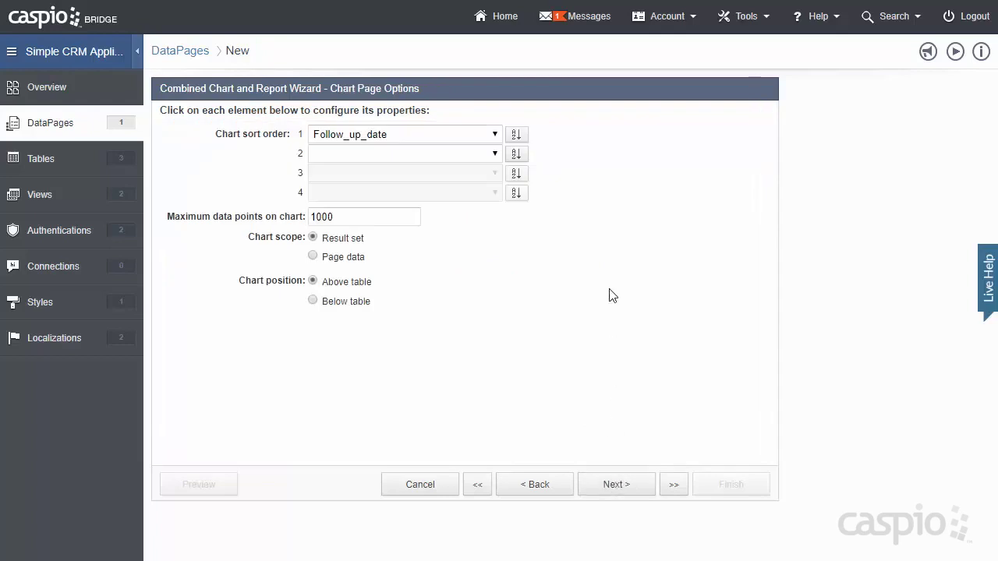
# - Clear the chart's first sort order, choose No Details Page, and finish the Search Contacts DataPage
pyautogui.click(495, 134)
pyautogui.click(472, 152)
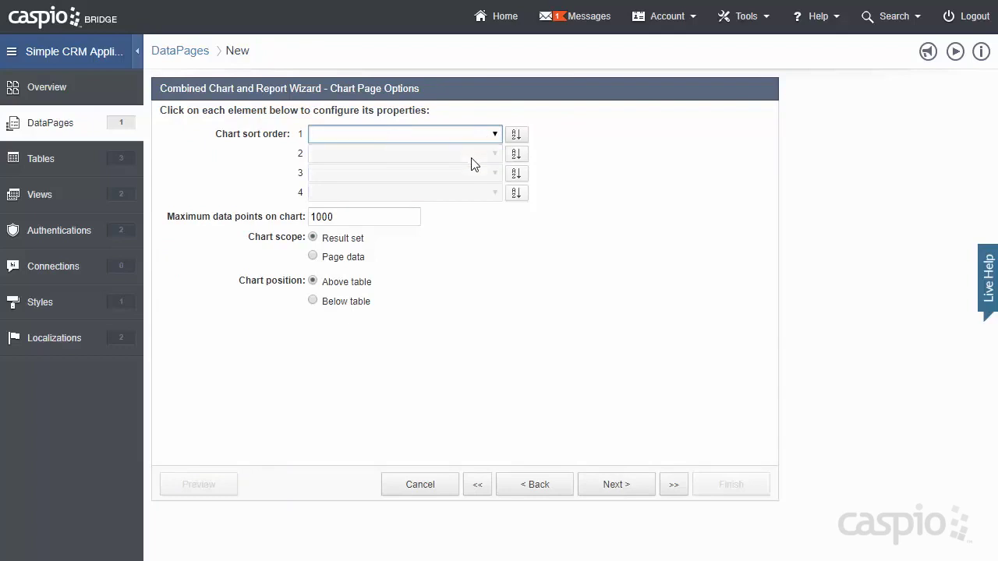
pyautogui.click(613, 484)
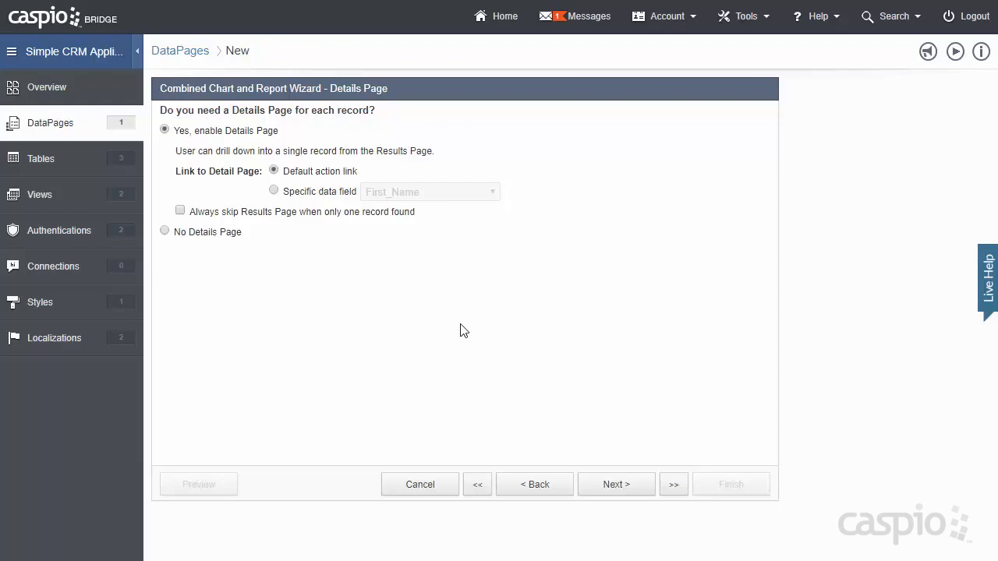
pyautogui.click(194, 236)
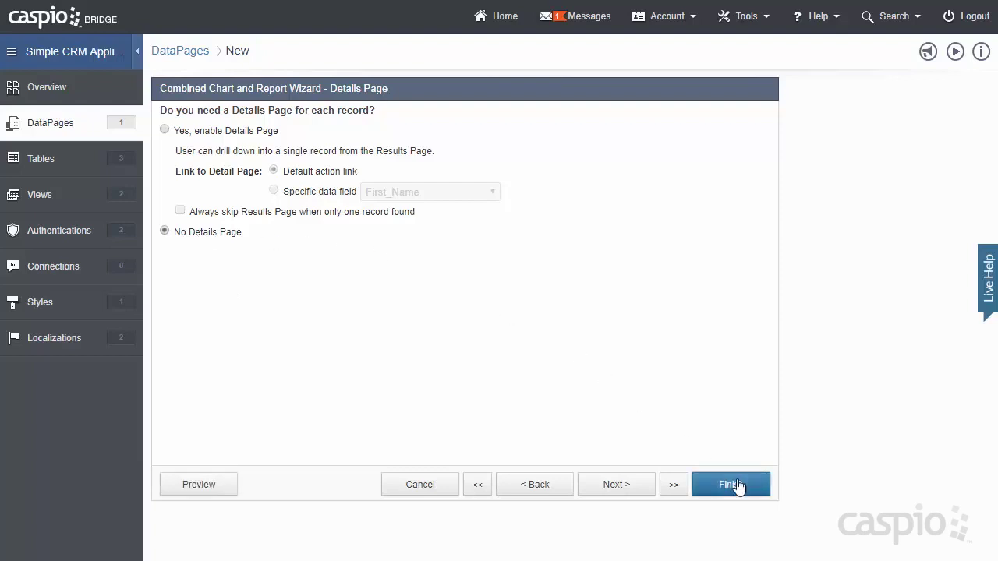
pyautogui.click(733, 485)
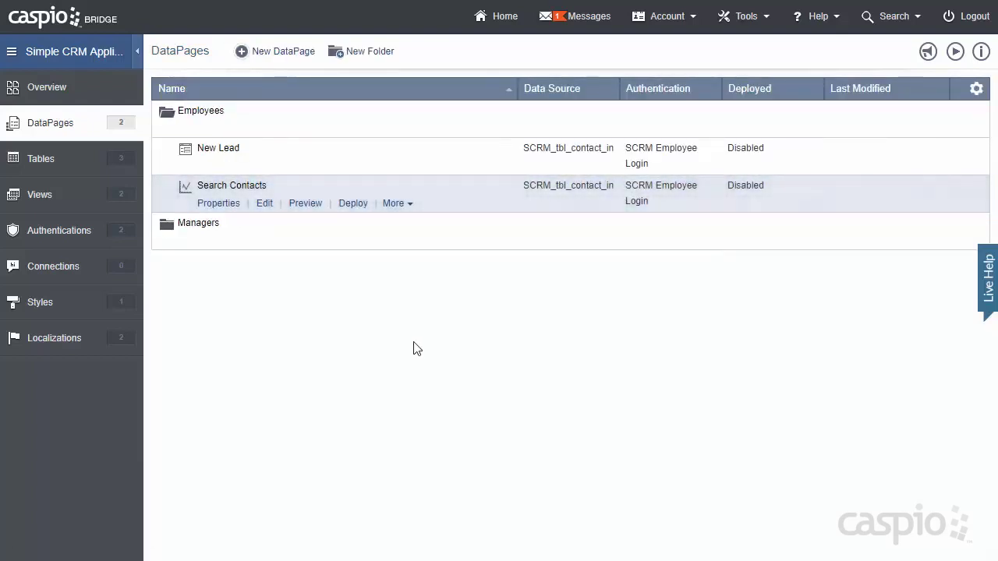
pyautogui.click(305, 205)
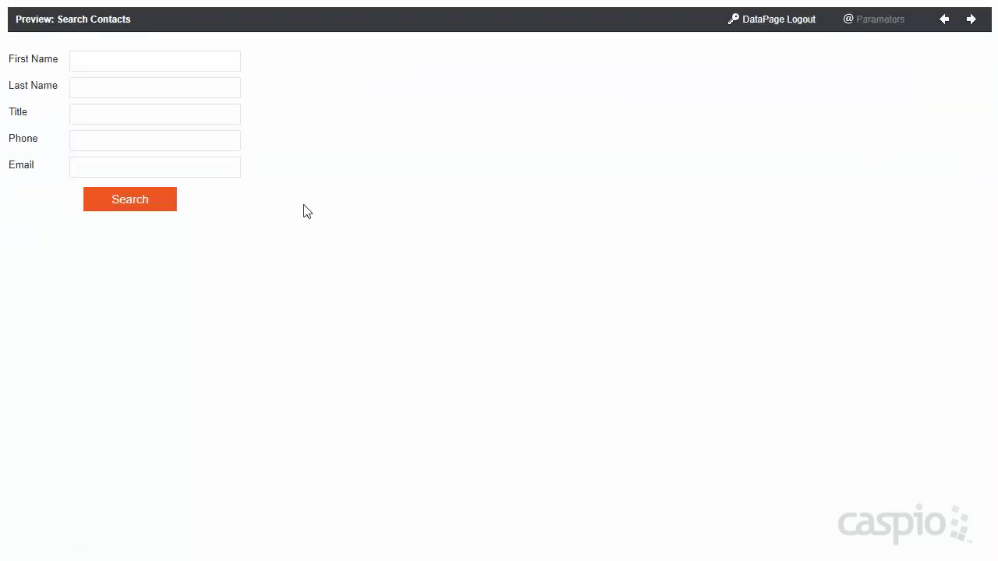
pyautogui.click(138, 205)
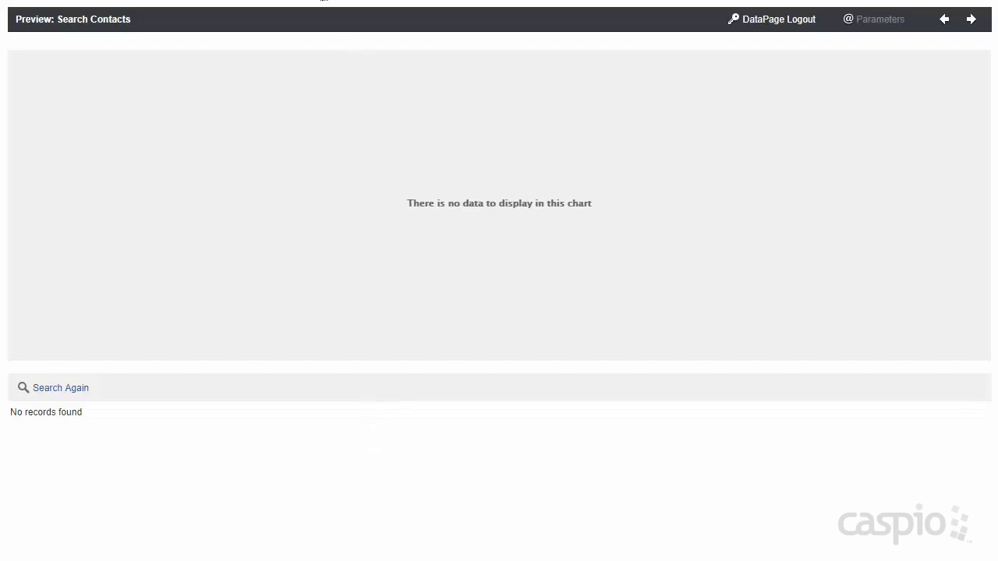
pyautogui.click(323, 1)
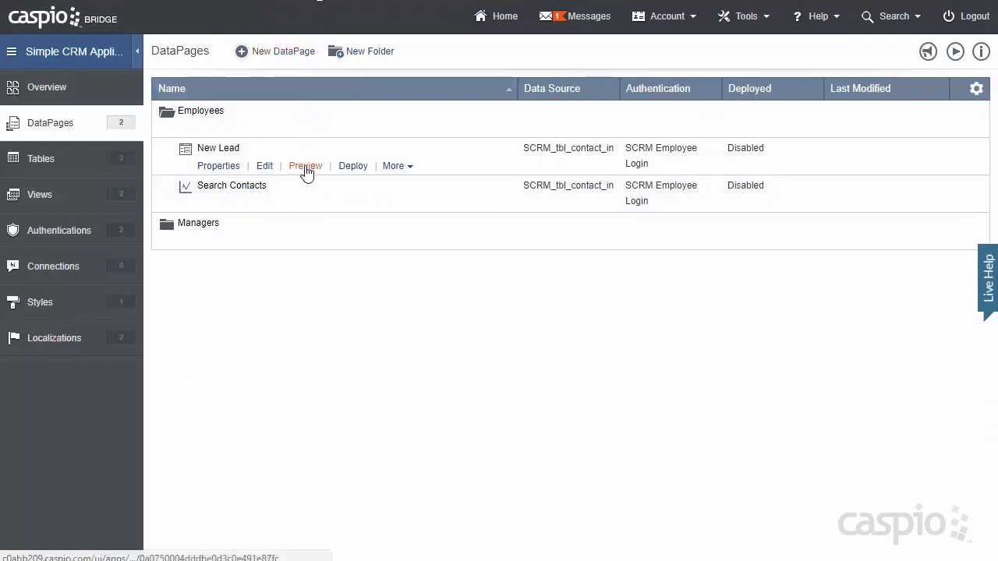
# - Preview the New Lead form and enter the lead's first and last name
pyautogui.click(306, 168)
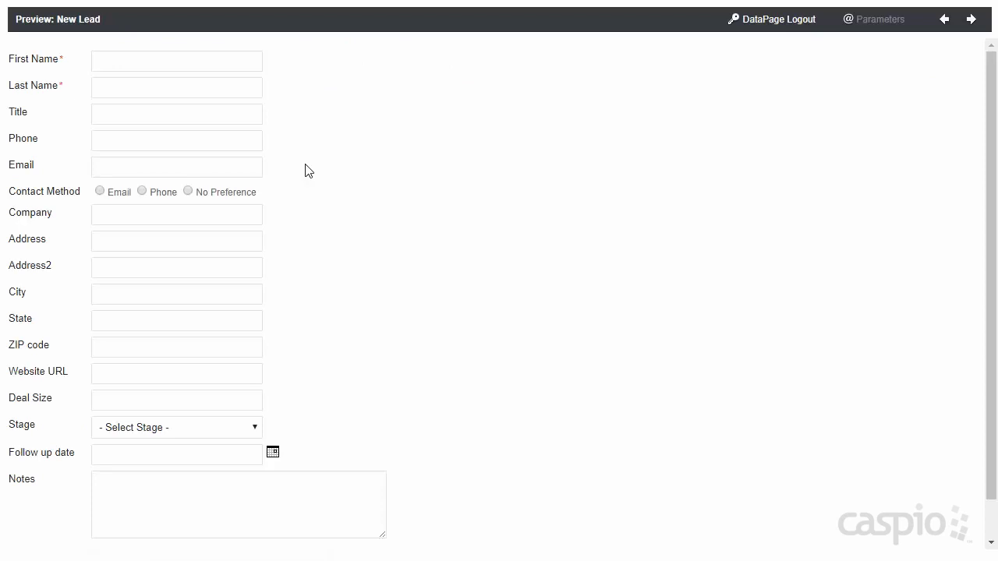
pyautogui.click(228, 67)
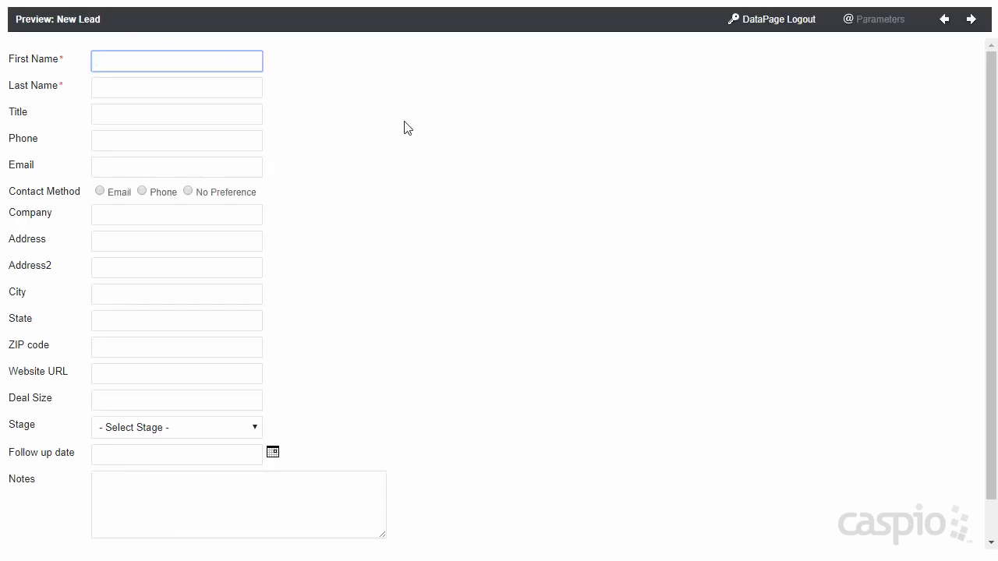
pyautogui.press('Tab')
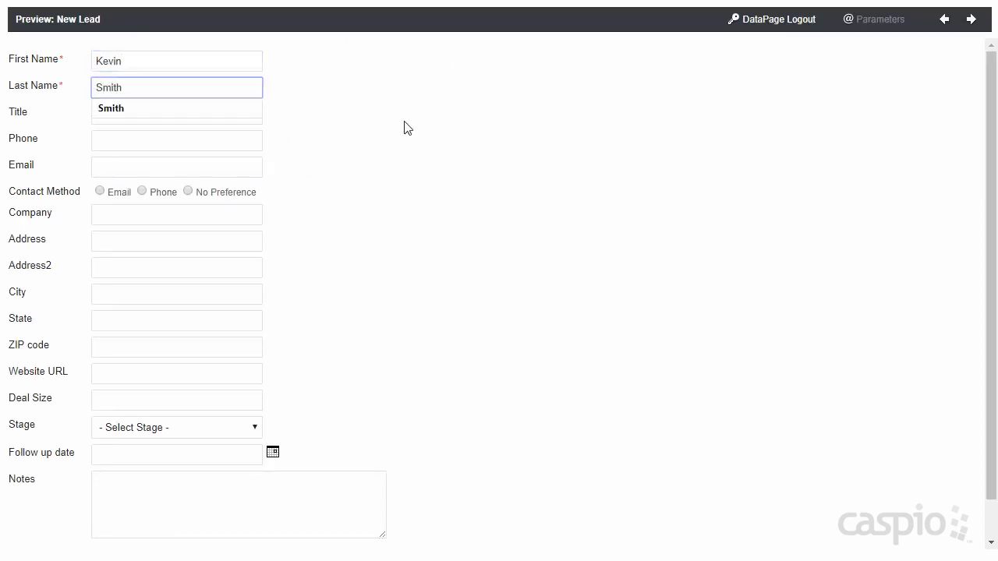
pyautogui.click(406, 127)
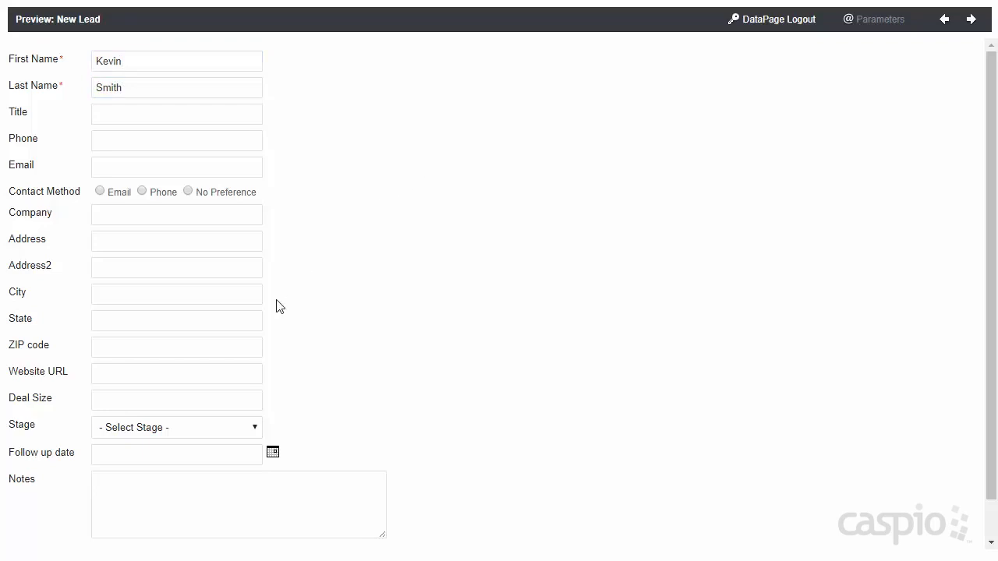
# - Set stage 1. Prospect (10%), follow-up 13 July 2017 and deal size 15000, then submit the lead
pyautogui.scroll(-1, 295, 297)
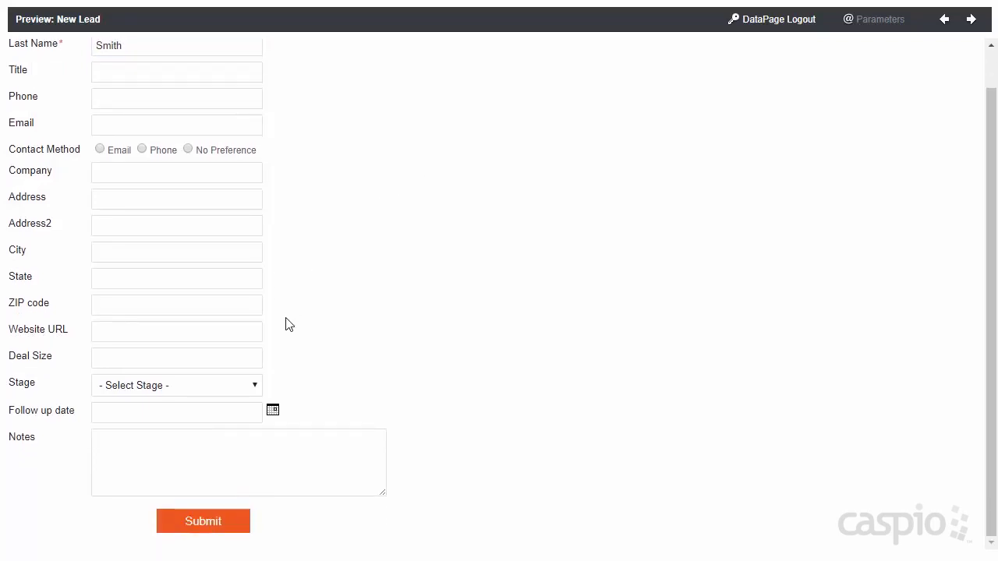
pyautogui.click(199, 388)
pyautogui.click(189, 416)
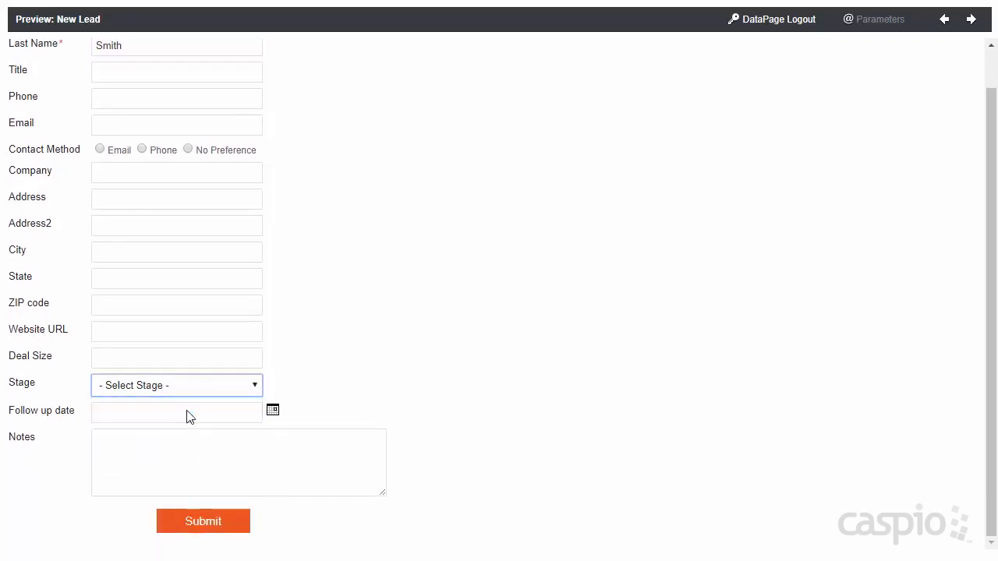
pyautogui.click(272, 412)
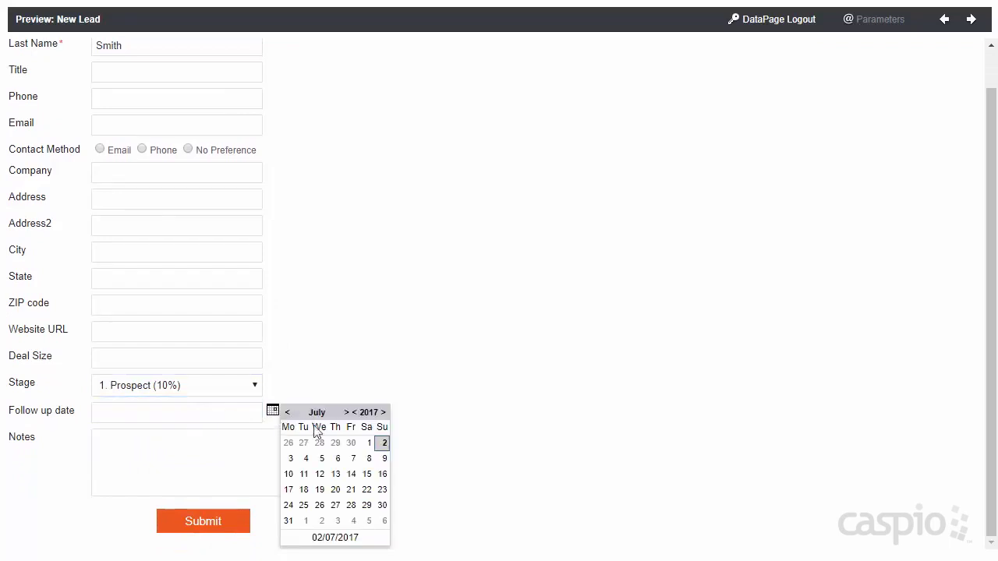
pyautogui.click(335, 474)
pyautogui.click(159, 357)
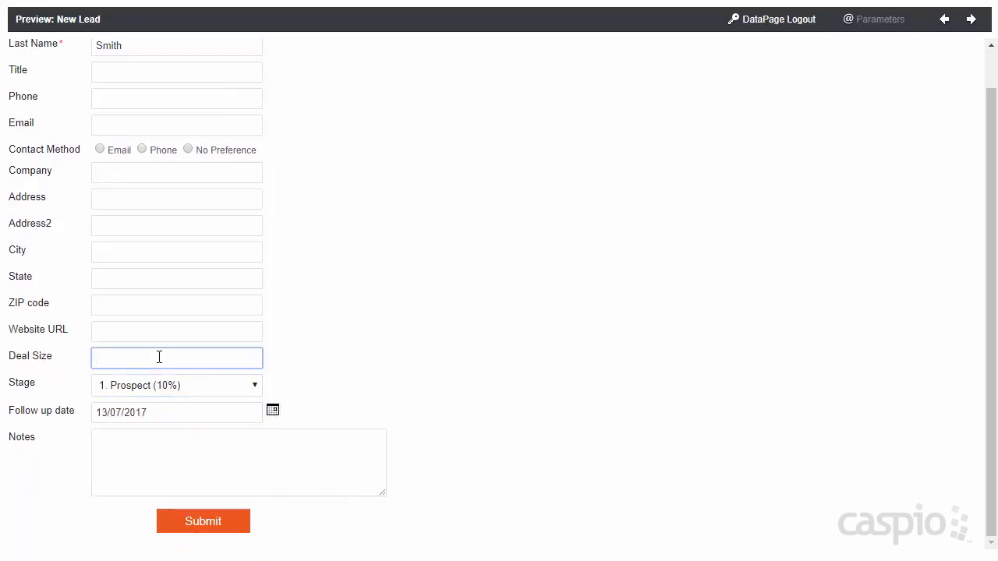
pyautogui.write('15000')
pyautogui.click(225, 527)
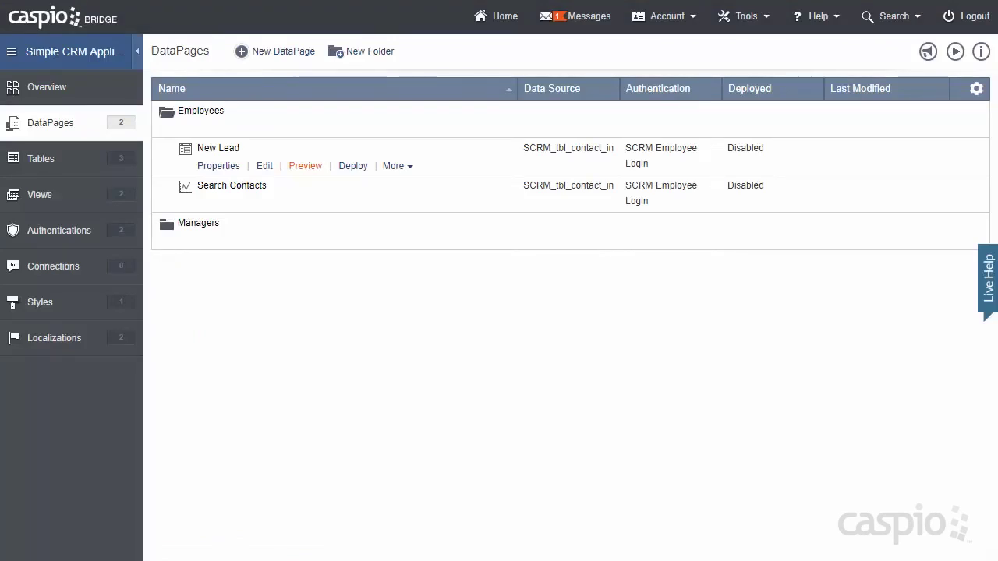
pyautogui.click(315, 204)
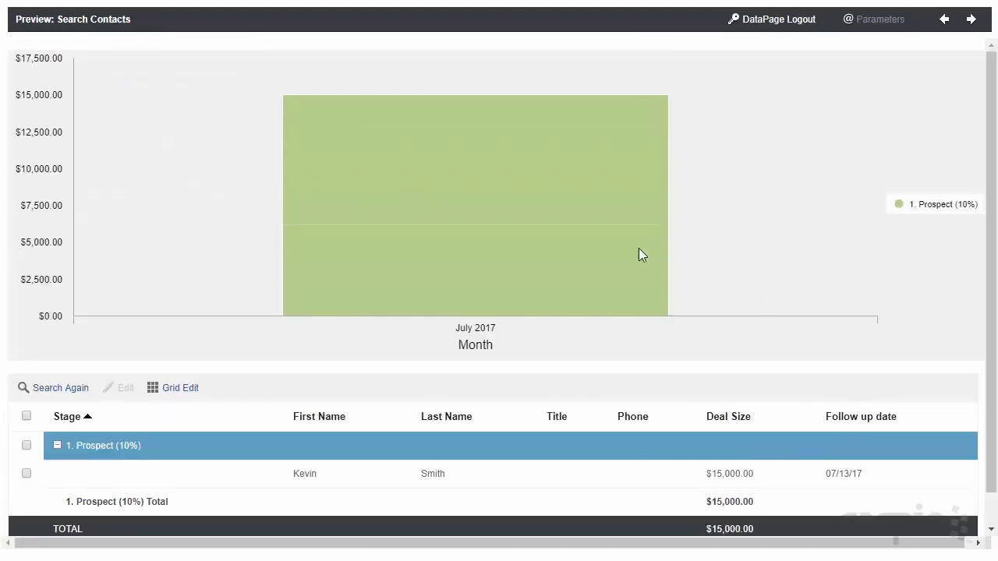
pyautogui.moveTo(636, 249)
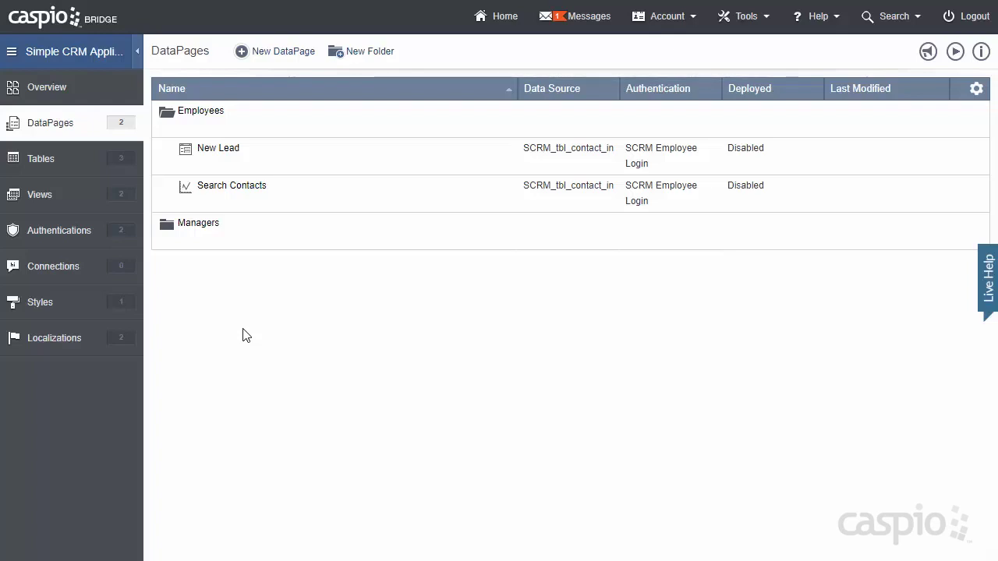
# - Copy the Search Contacts DataPage and save the copy as 'Dashboard'
pyautogui.moveTo(245, 204)
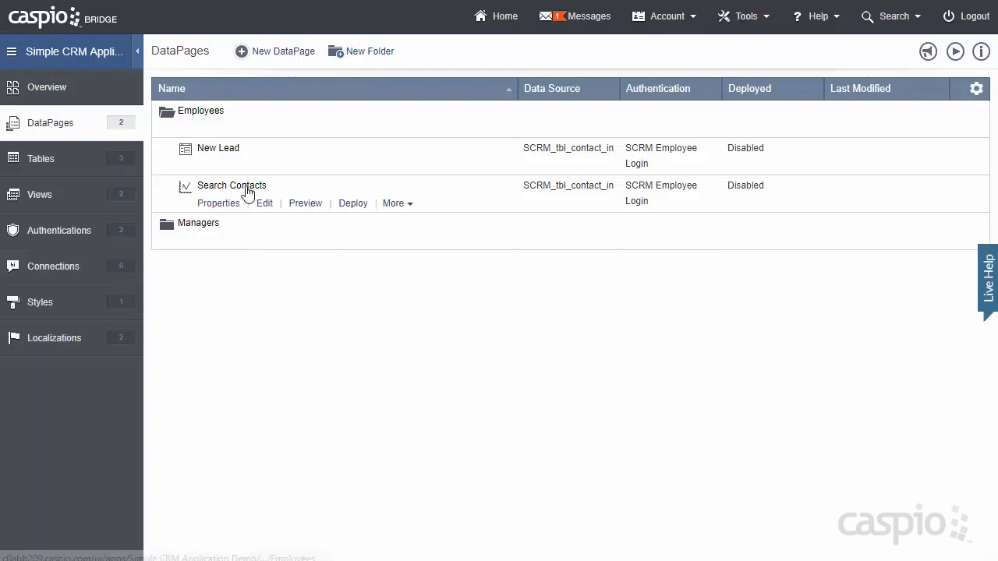
pyautogui.click(393, 203)
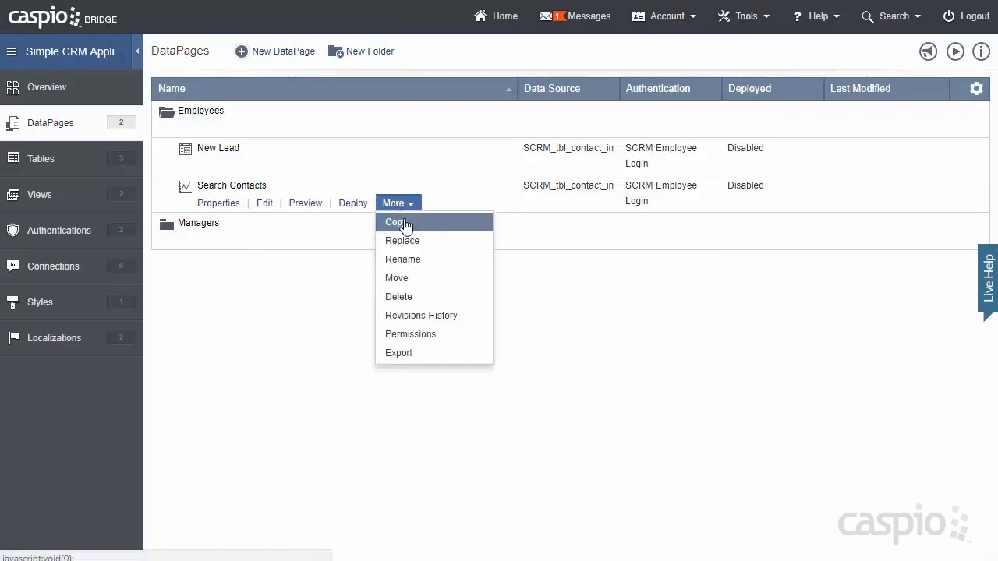
pyautogui.click(399, 222)
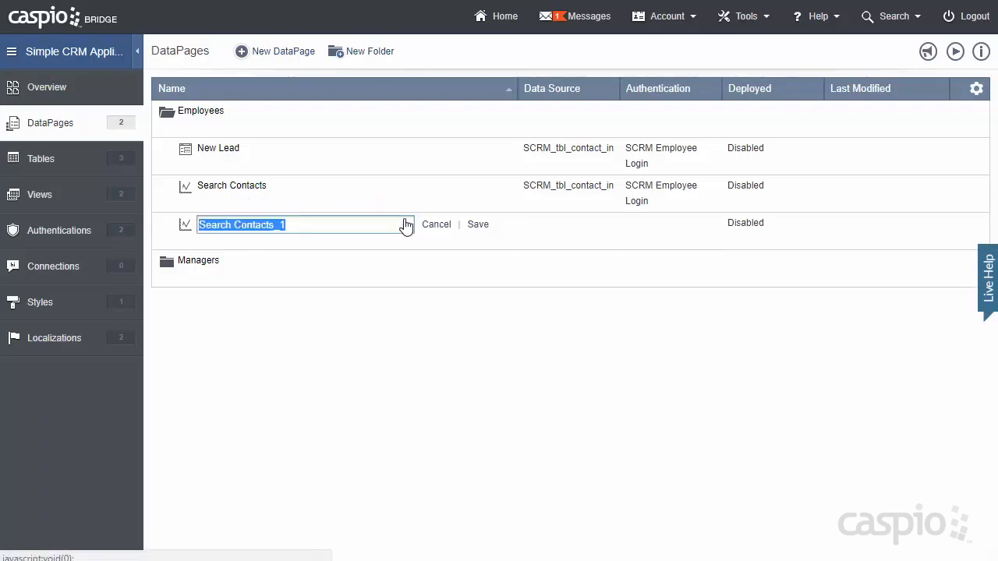
pyautogui.write('Dashboard')
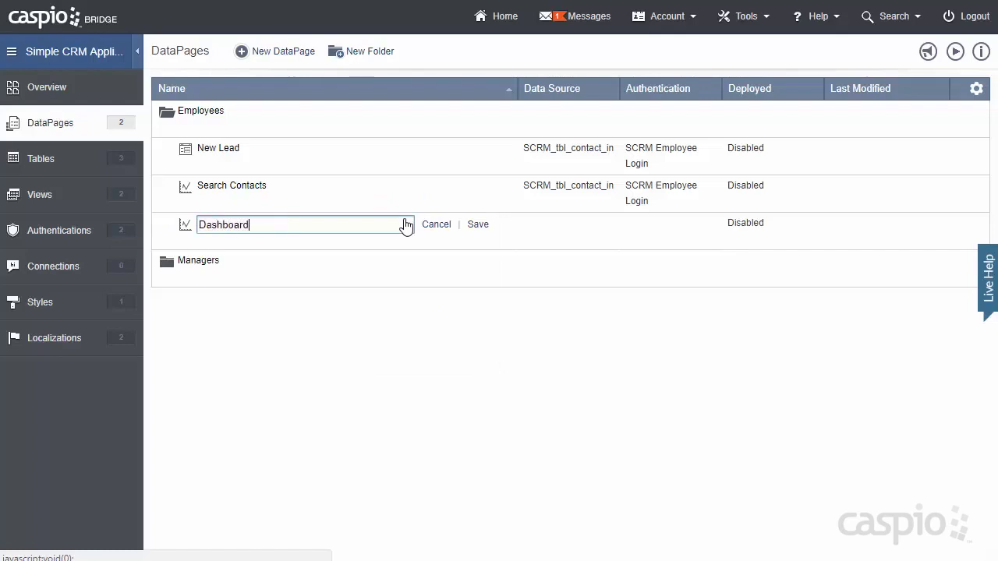
pyautogui.click(478, 226)
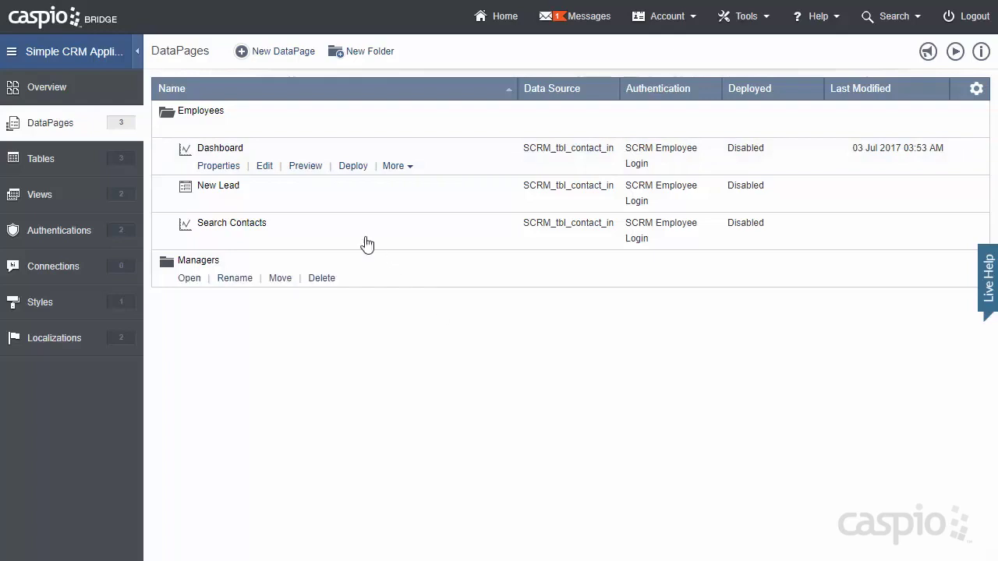
# - Edit the Dashboard DataPage and switch it to filtering by pre-defined criteria
pyautogui.click(262, 172)
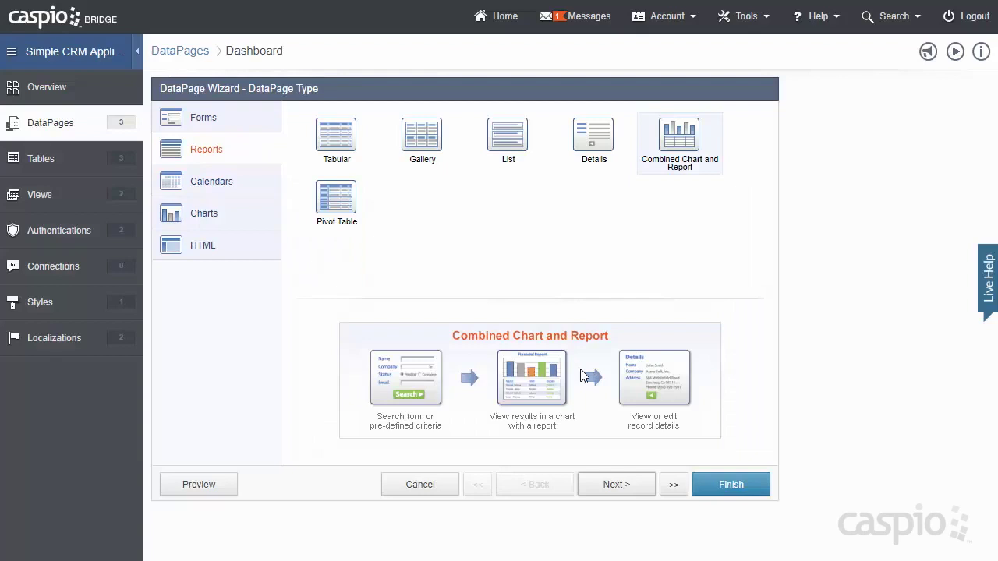
pyautogui.click(608, 485)
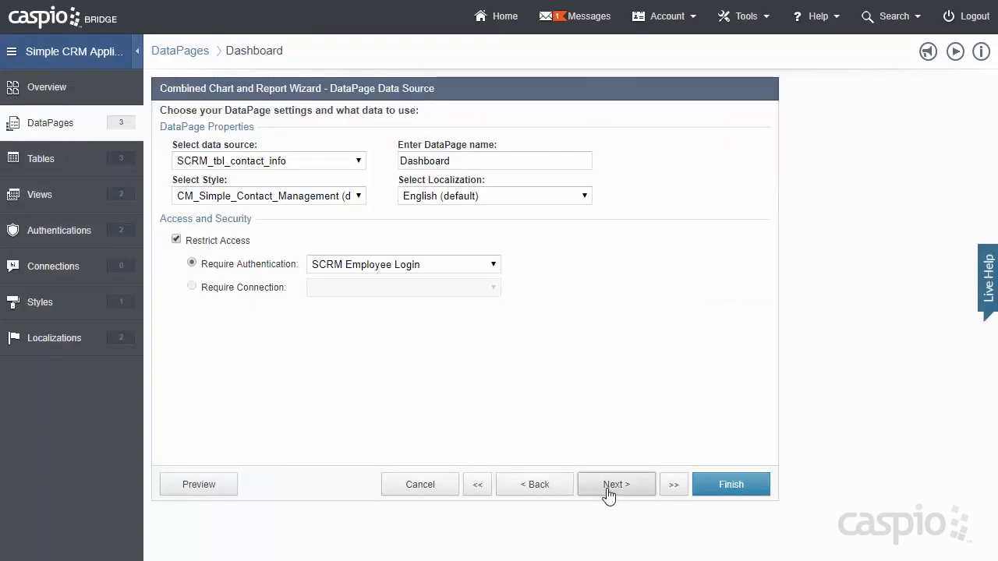
pyautogui.click(607, 493)
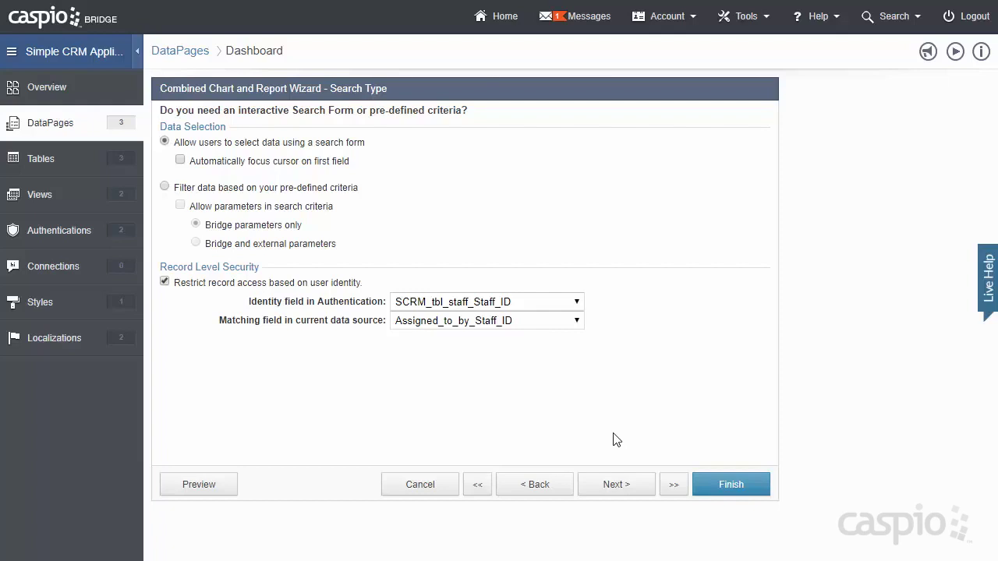
pyautogui.click(284, 194)
# - Keep the filtering, results, editing and bulk edit settings unchanged up to the chart type
pyautogui.click(626, 484)
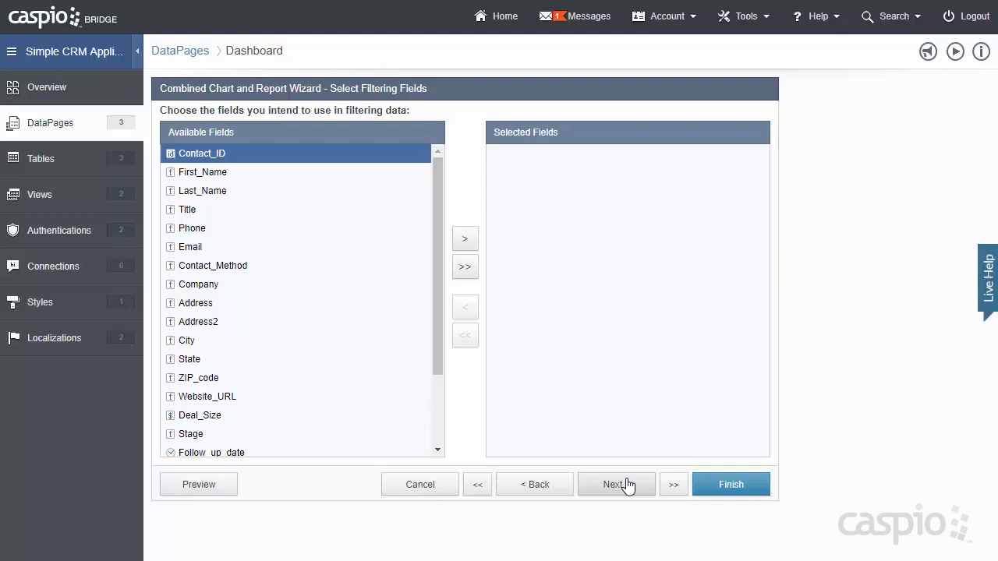
pyautogui.click(628, 485)
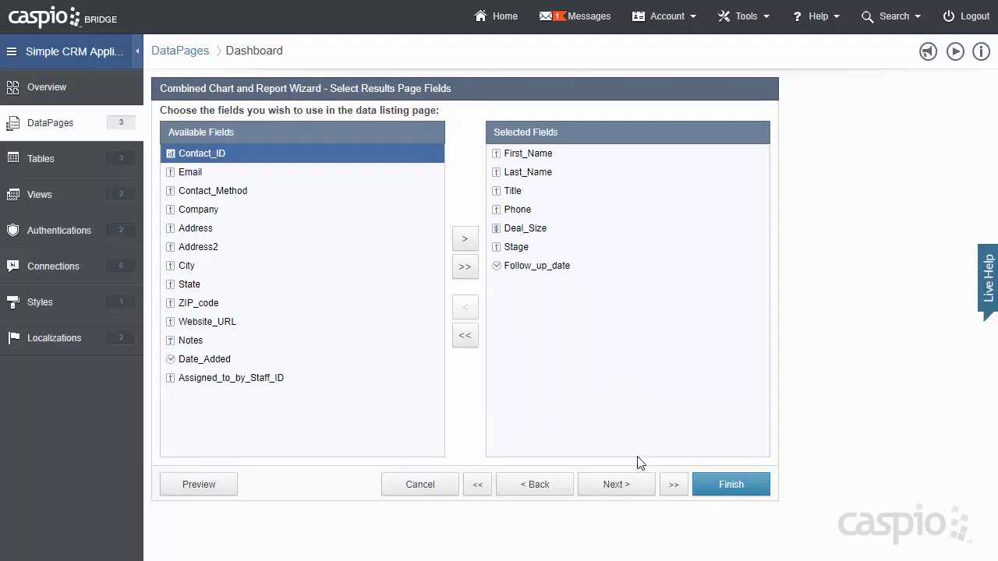
pyautogui.click(628, 485)
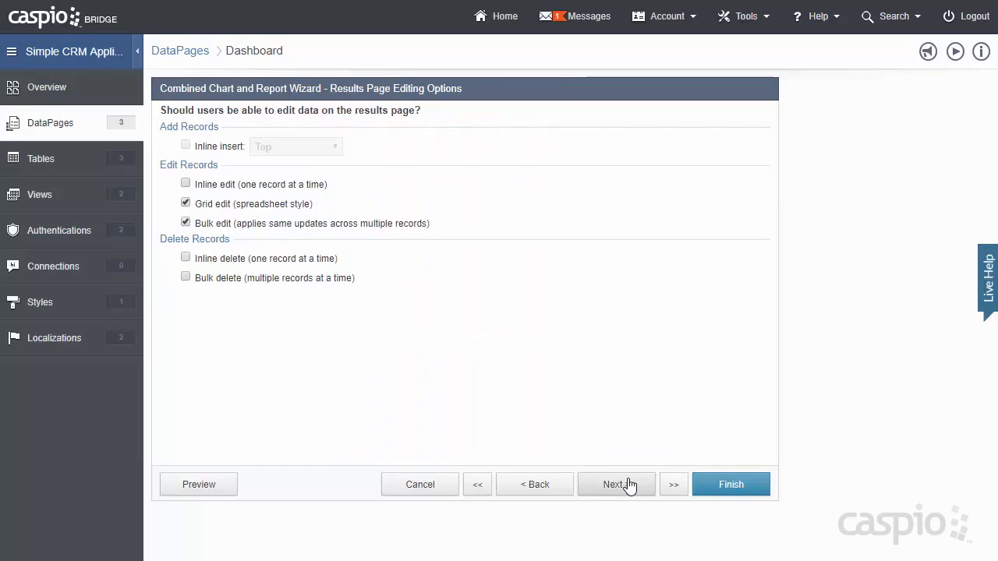
pyautogui.click(628, 485)
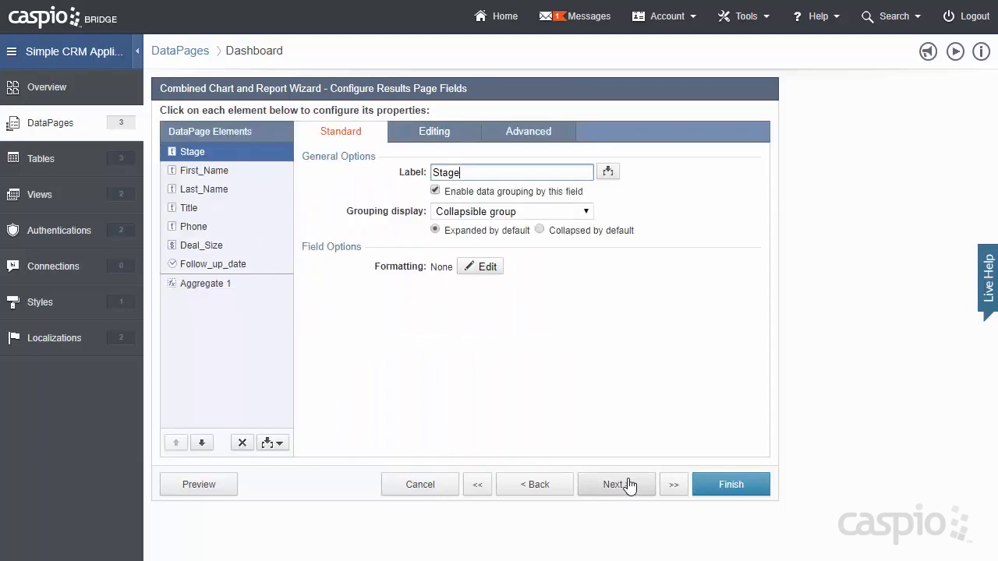
pyautogui.click(628, 485)
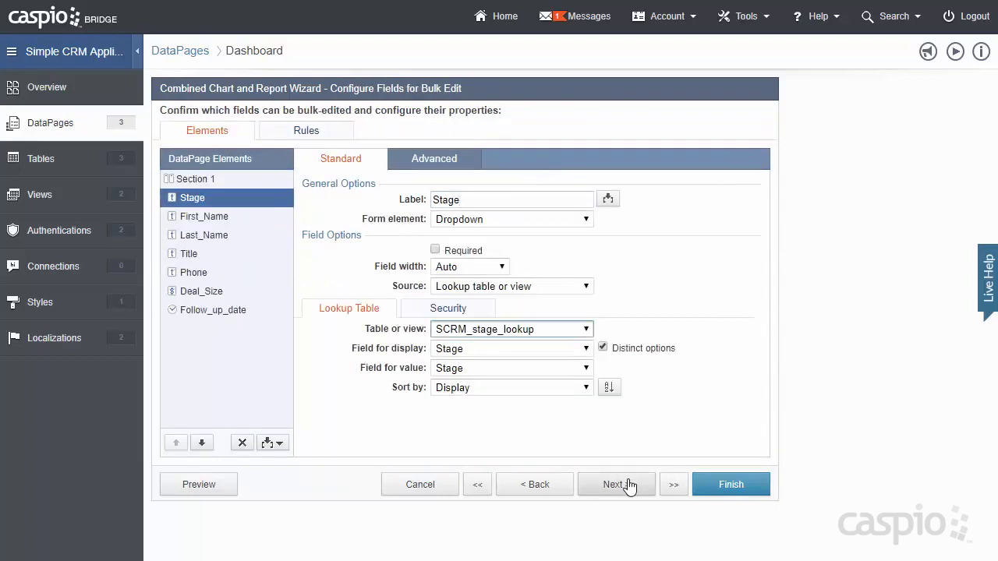
pyautogui.click(629, 485)
pyautogui.click(629, 485)
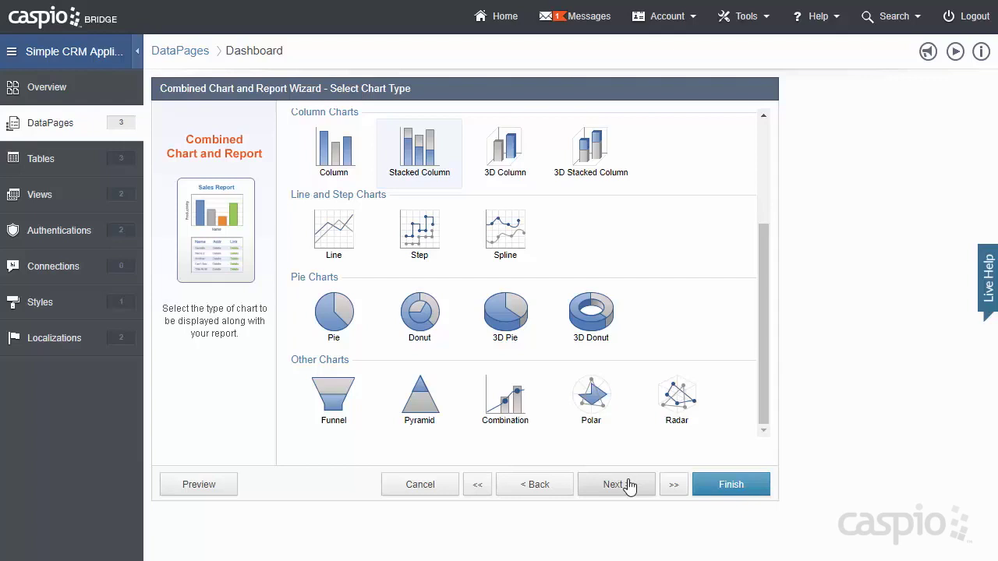
# - Make it a funnel chart titled 'Pipeline by Stage' with a fixed 600 px width
pyautogui.click(336, 399)
pyautogui.click(615, 492)
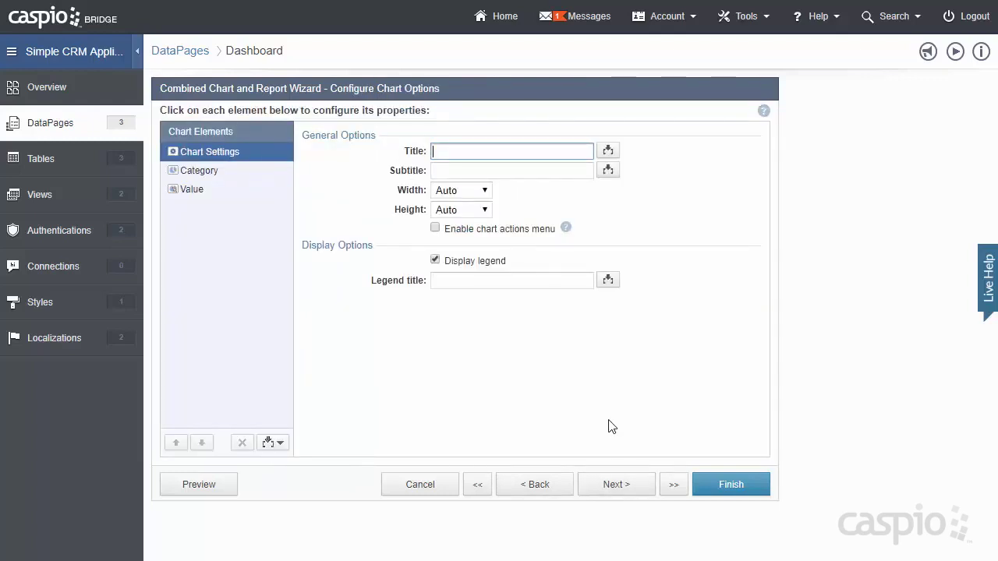
pyautogui.write('Pipeline by STag')
pyautogui.press('BackSpace')
pyautogui.press('BackSpace')
pyautogui.press('BackSpace')
pyautogui.write('tage')
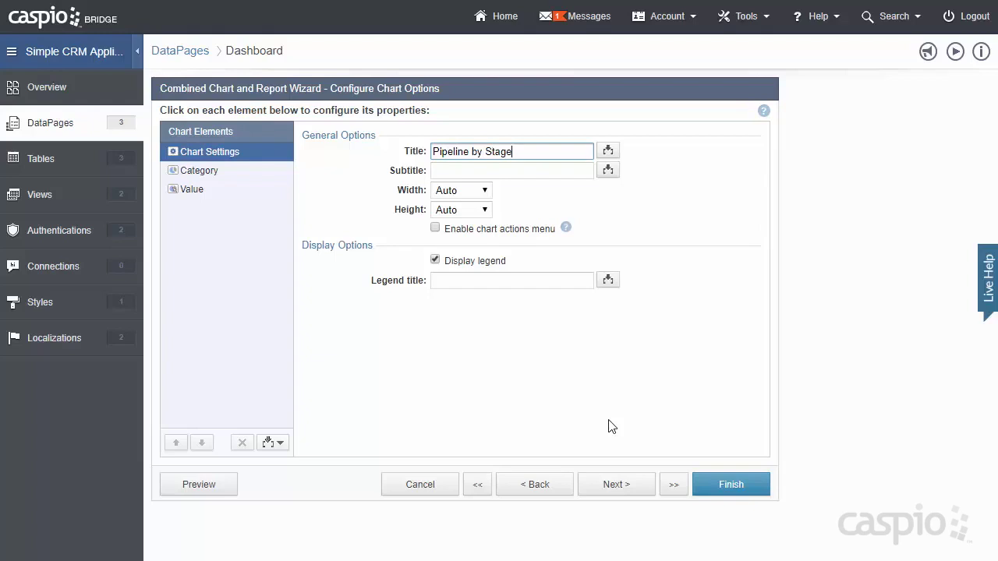
pyautogui.click(487, 193)
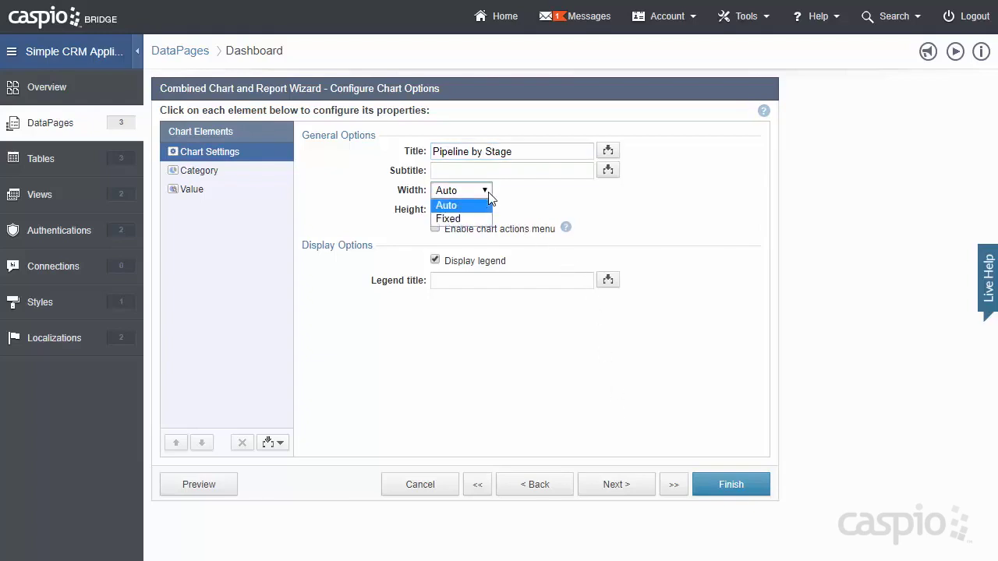
pyautogui.click(449, 219)
pyautogui.click(522, 191)
pyautogui.write('600')
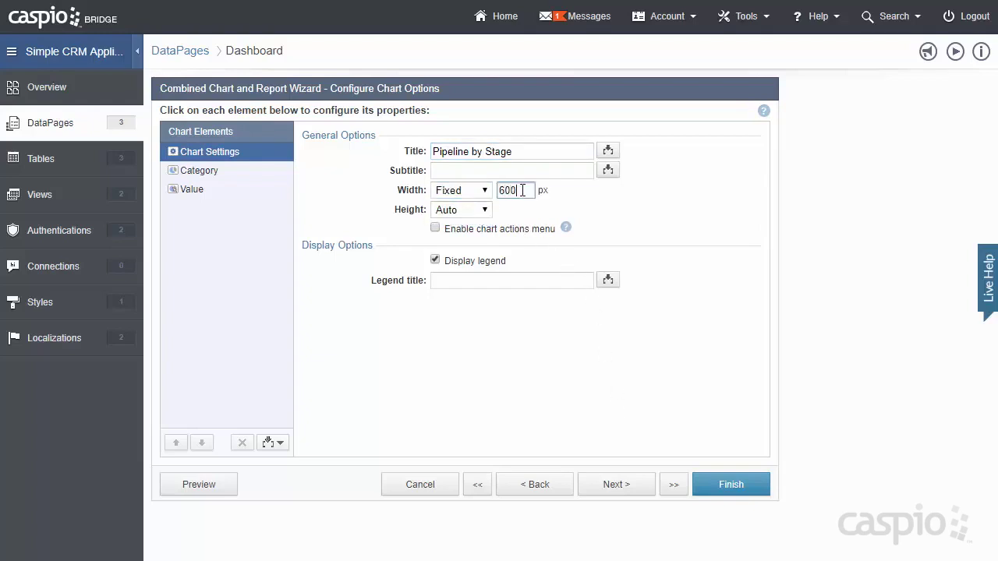
# - Set the chart's category field to Stage
pyautogui.click(241, 180)
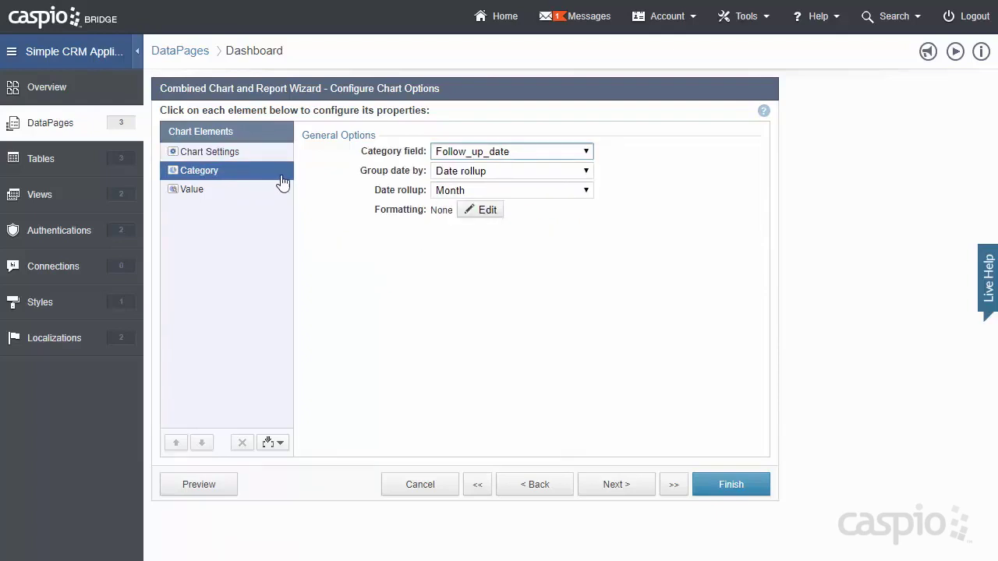
pyautogui.click(586, 153)
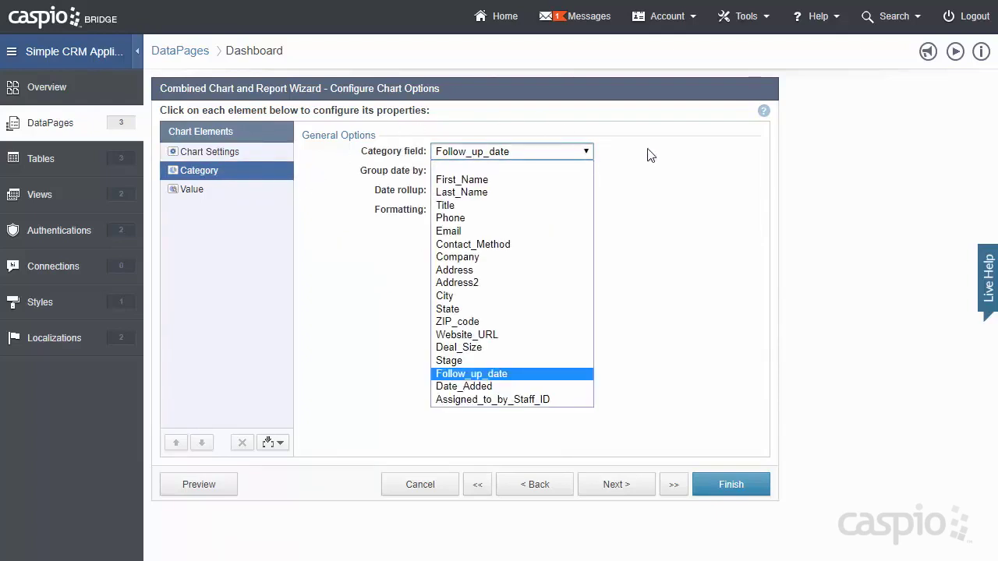
pyautogui.click(575, 361)
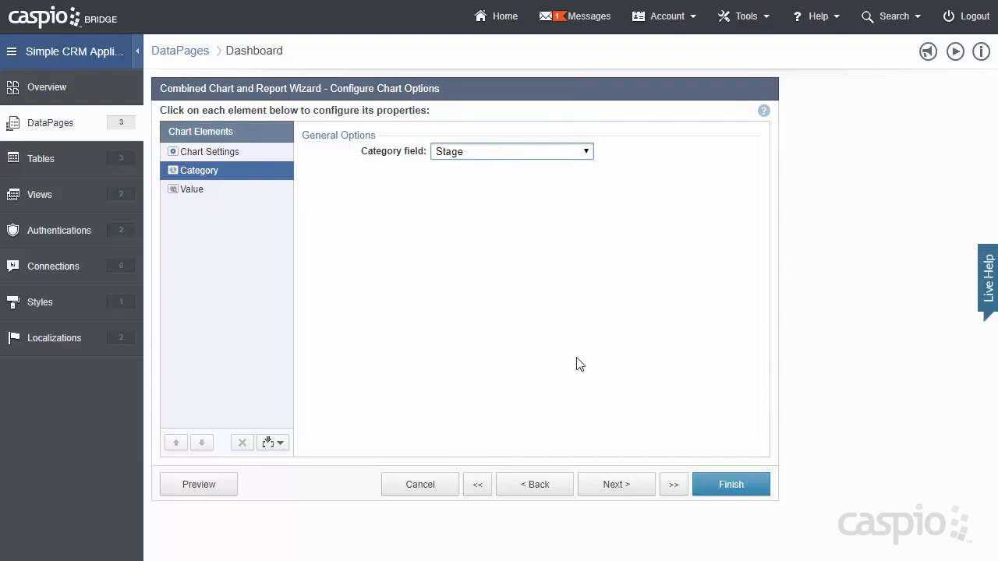
pyautogui.click(242, 197)
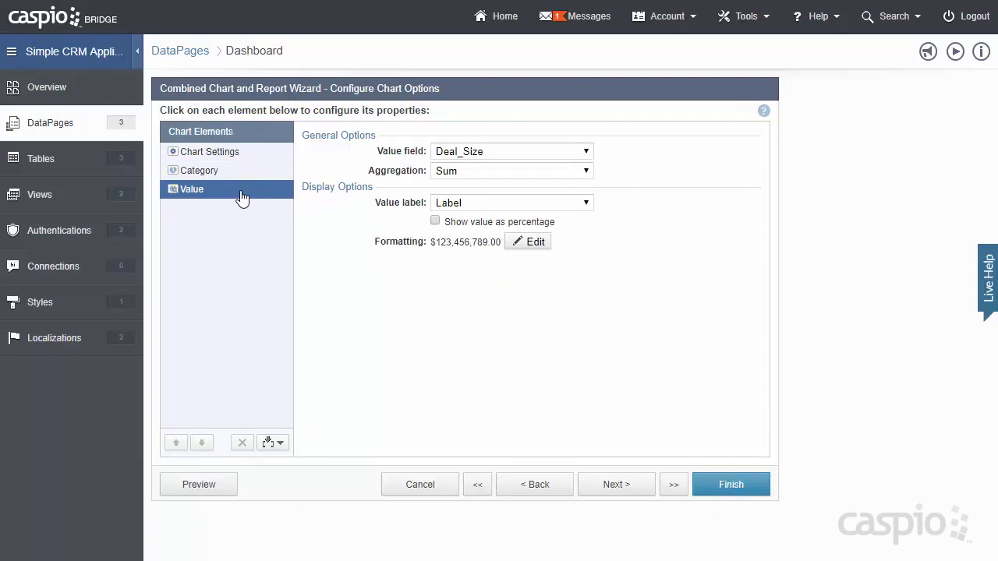
pyautogui.click(600, 485)
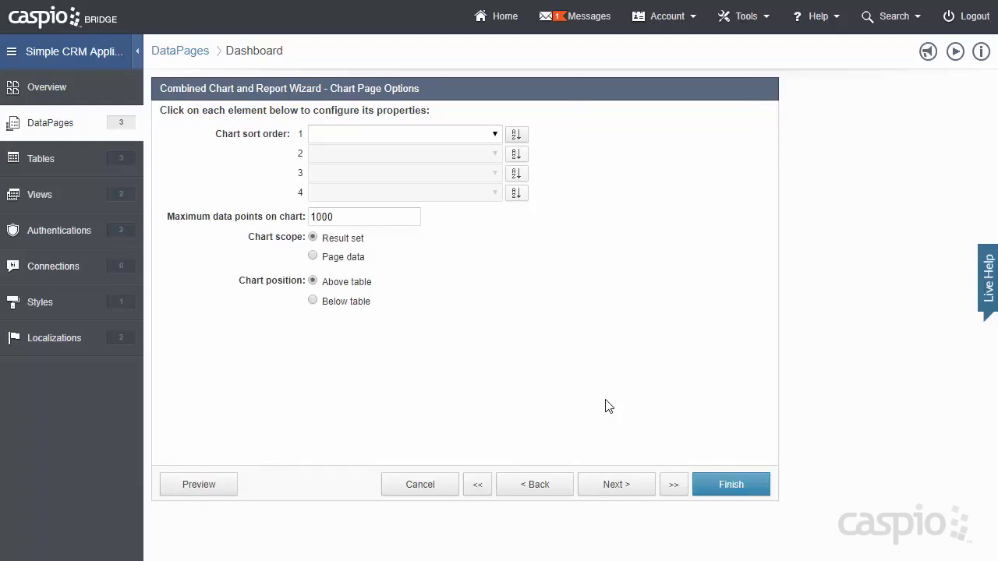
# - Keep No Details Page and finish saving the Dashboard DataPage
pyautogui.click(628, 485)
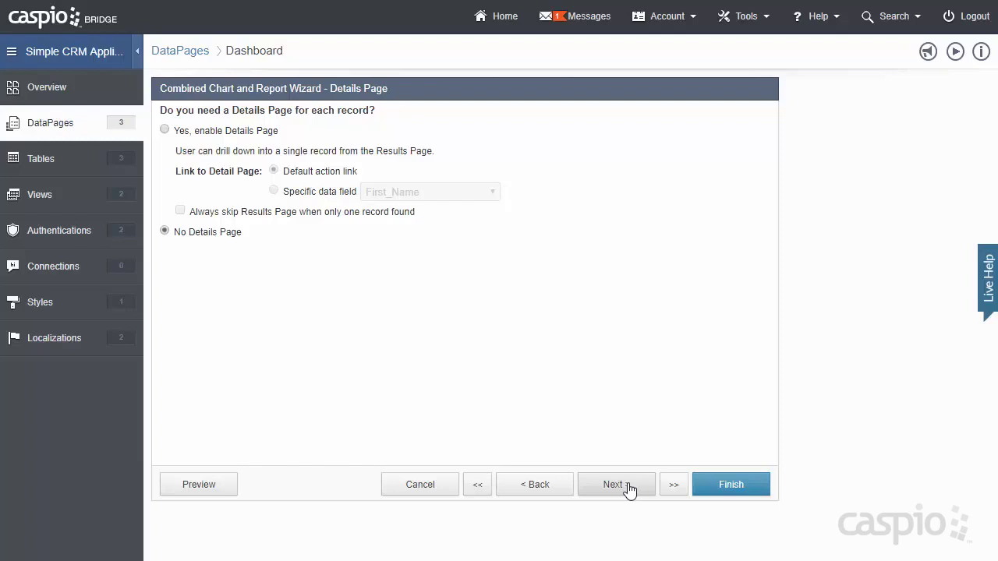
pyautogui.click(719, 491)
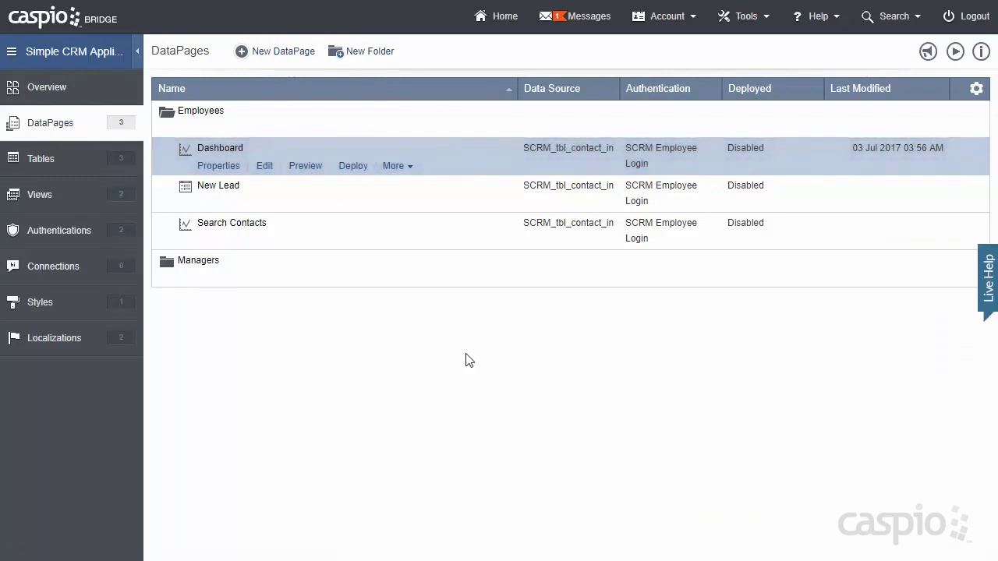
pyautogui.moveTo(311, 245)
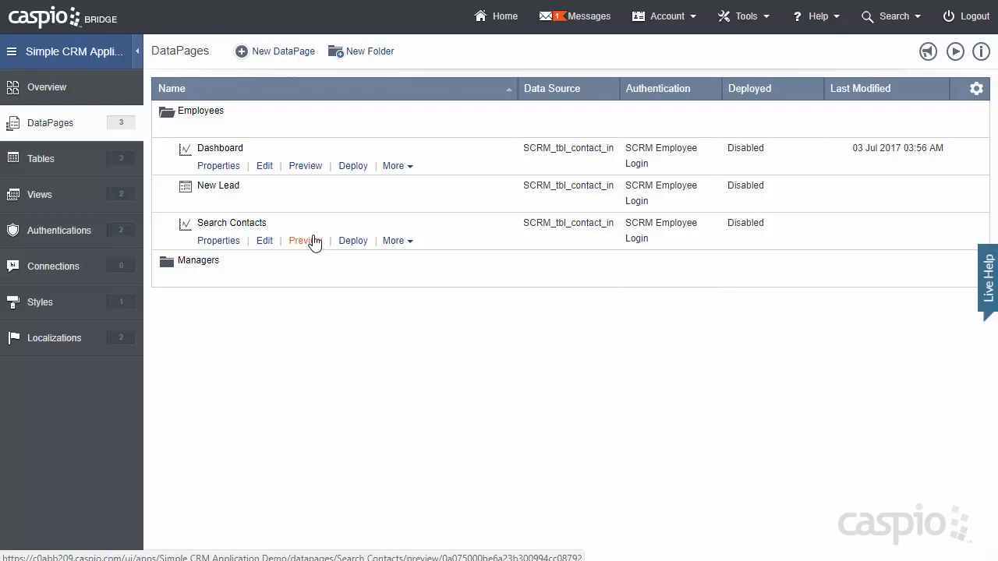
pyautogui.click(312, 169)
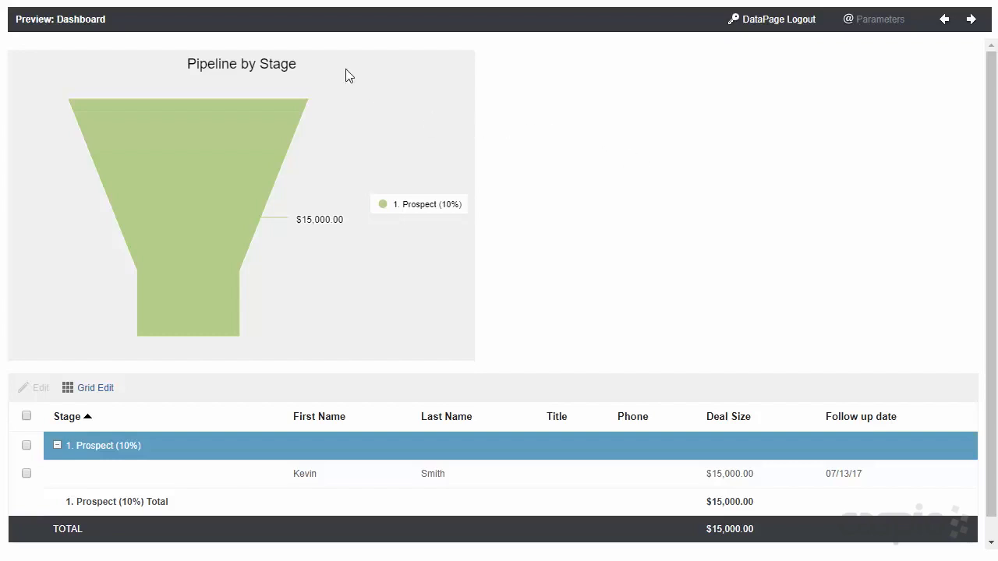
pyautogui.click(304, 1)
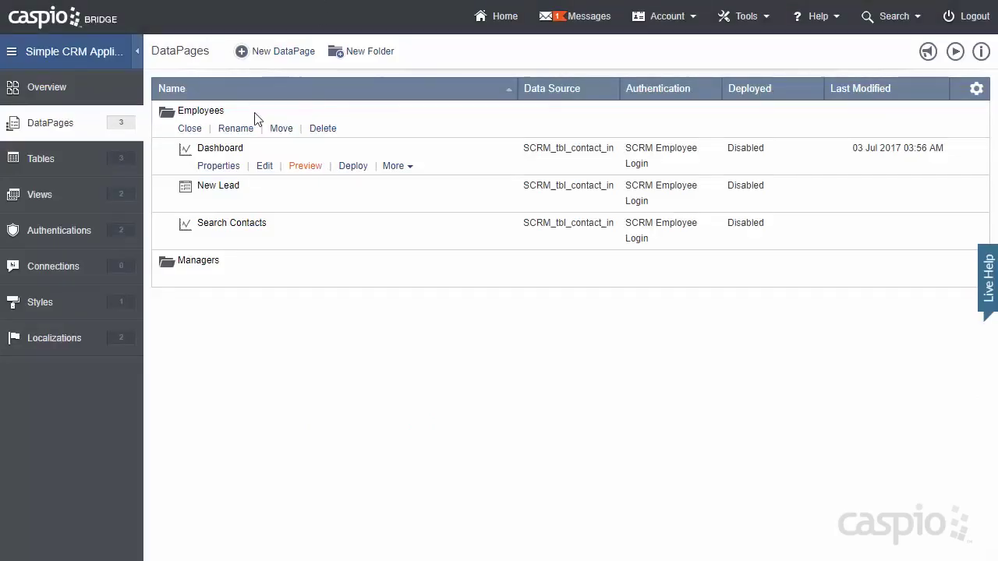
# - Collapse the Employees folder, open Managers, and start a new DataPage
pyautogui.click(198, 132)
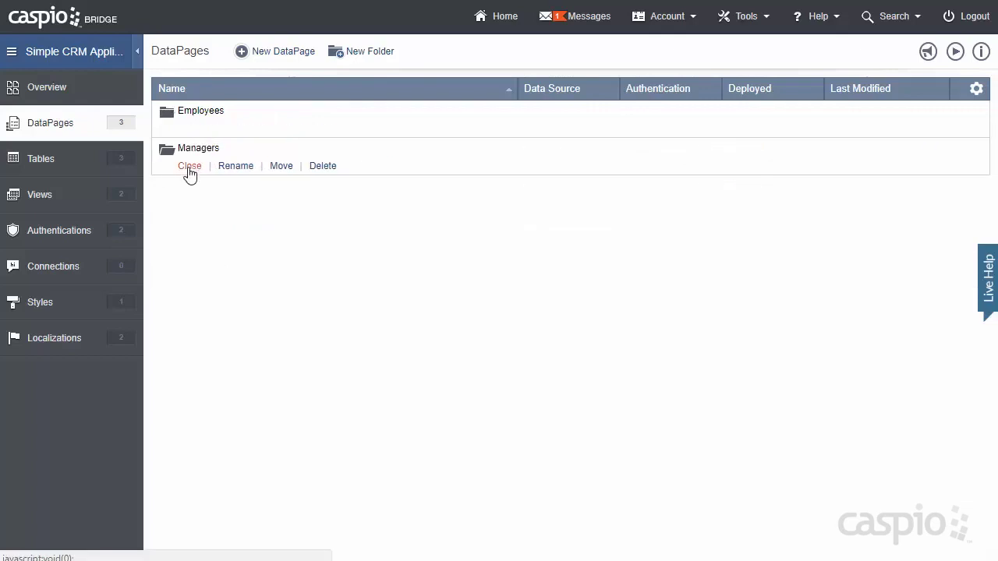
pyautogui.click(189, 168)
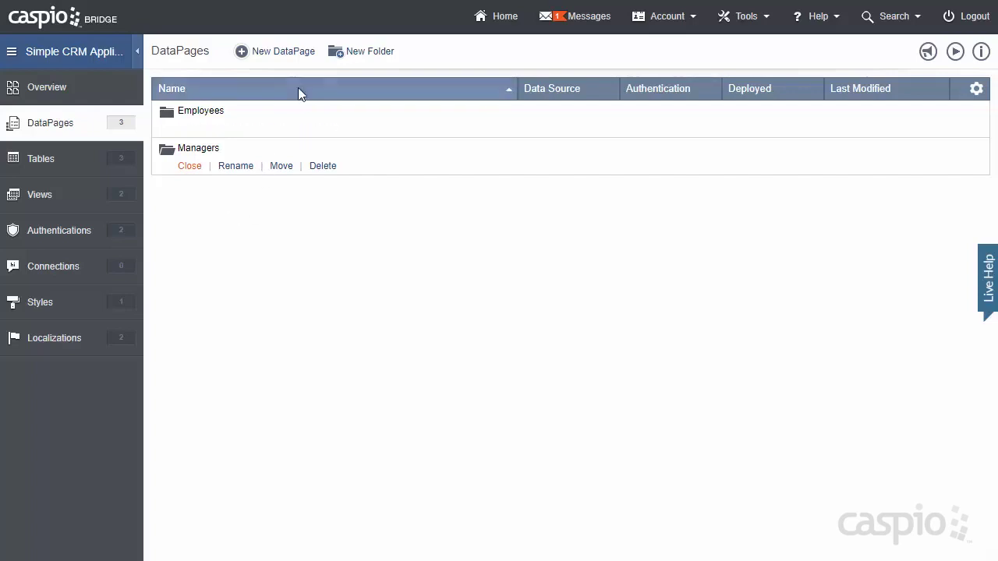
pyautogui.click(295, 57)
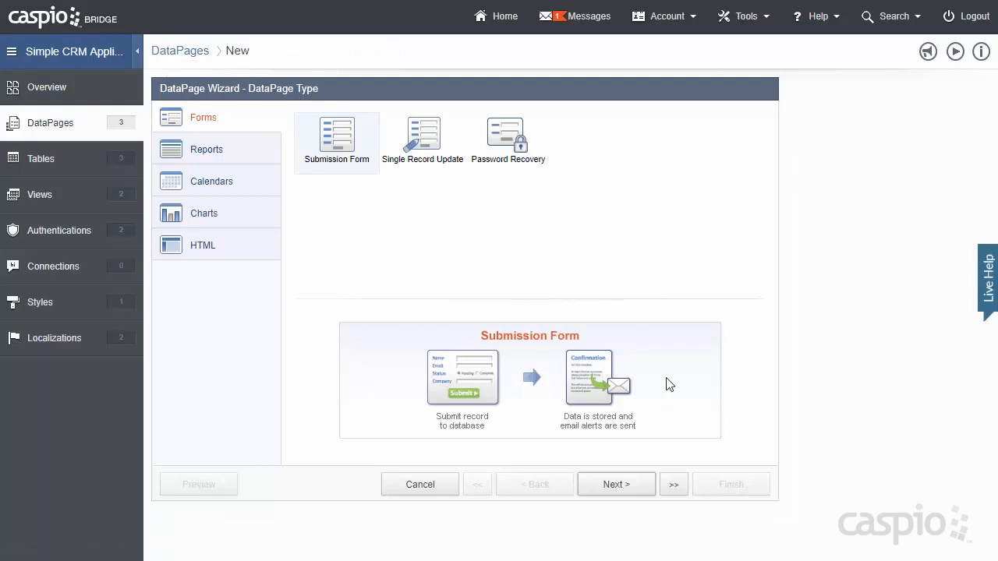
# - Create a submission form on SCRM_tbl_staff named 'Add new employee'
pyautogui.click(630, 487)
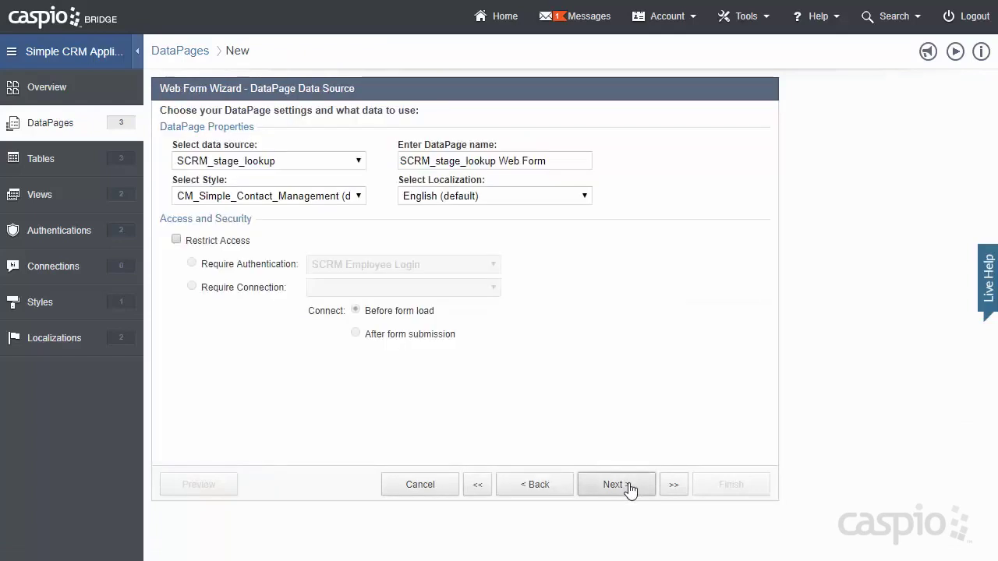
pyautogui.click(360, 162)
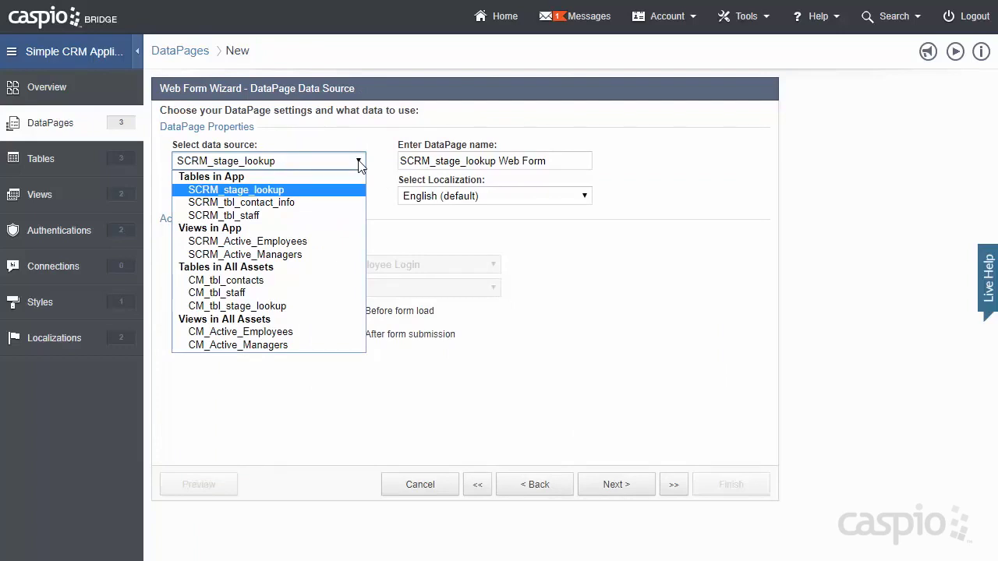
pyautogui.click(332, 216)
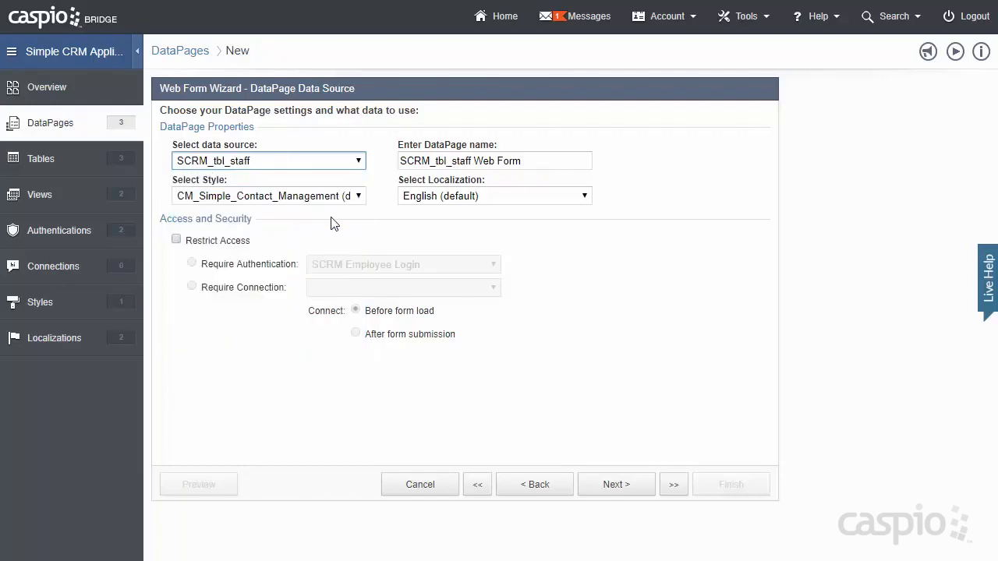
pyautogui.moveTo(550, 161); pyautogui.dragTo(361, 167)
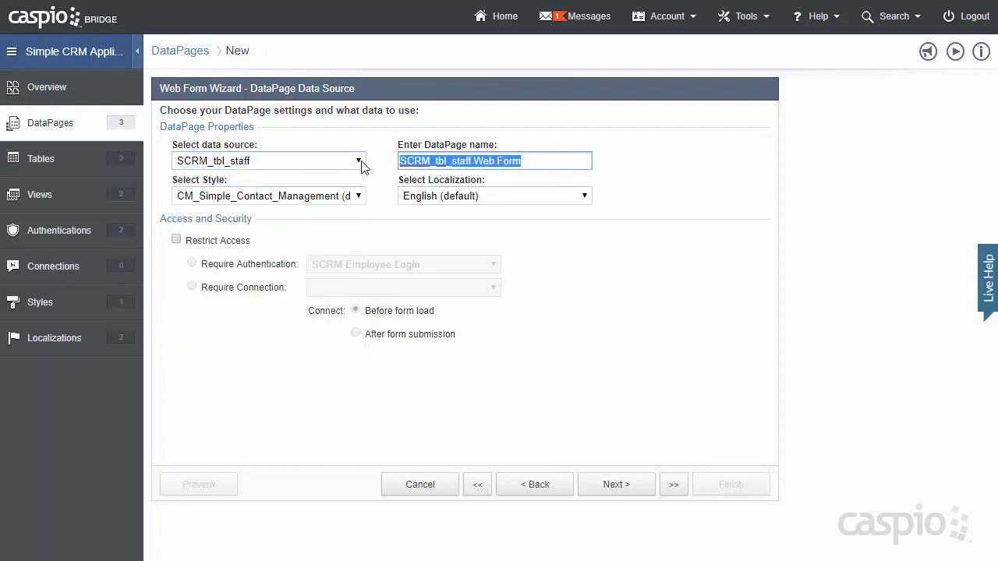
pyautogui.write('Add new employee')
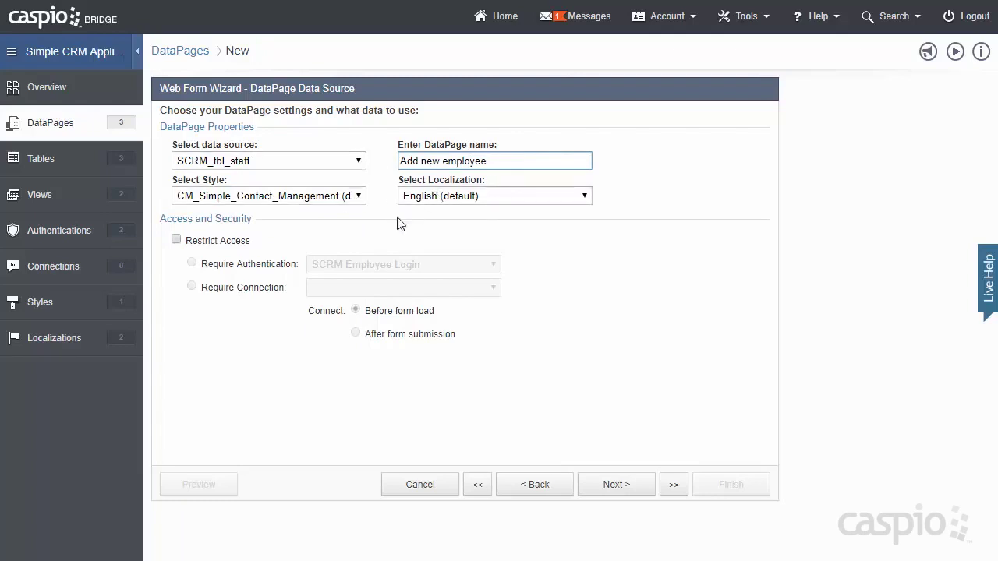
# - Restrict the form's access to the SCRM Manager Login authentication
pyautogui.click(226, 241)
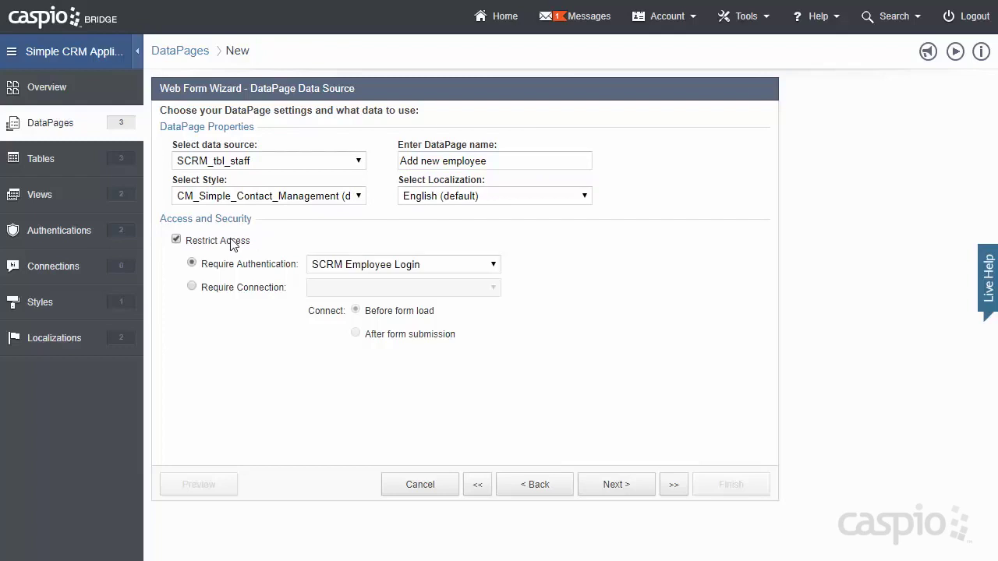
pyautogui.click(380, 265)
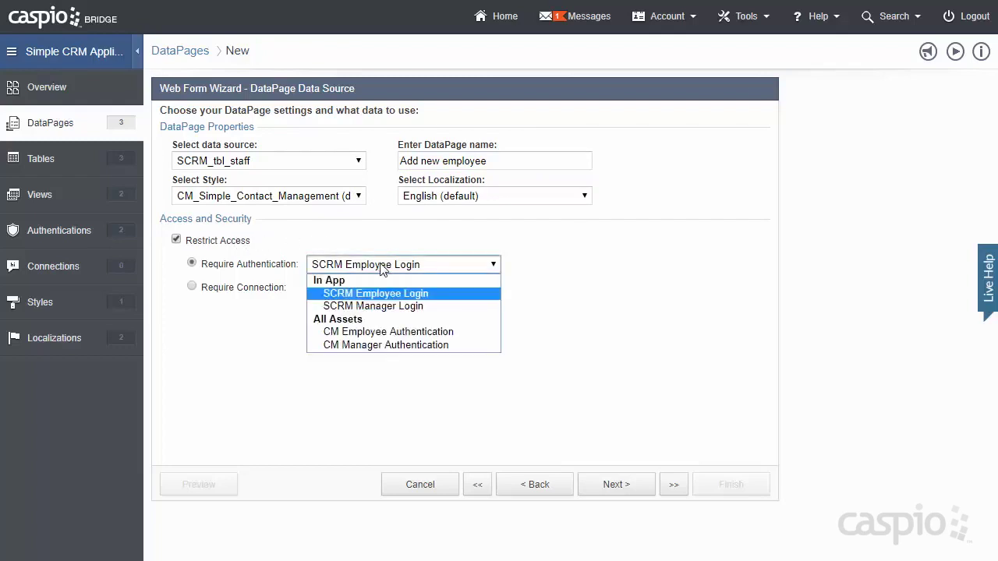
pyautogui.click(387, 305)
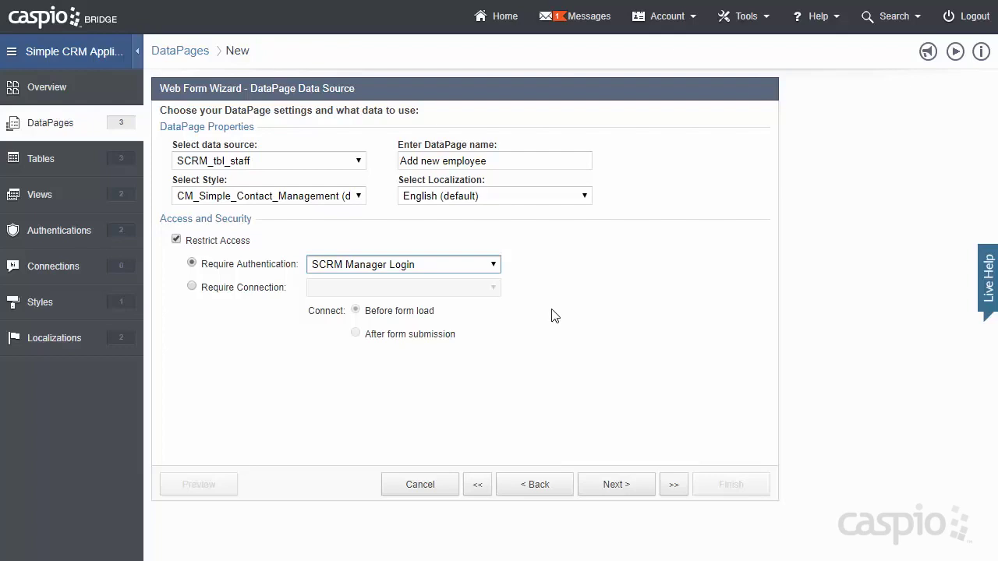
pyautogui.click(631, 487)
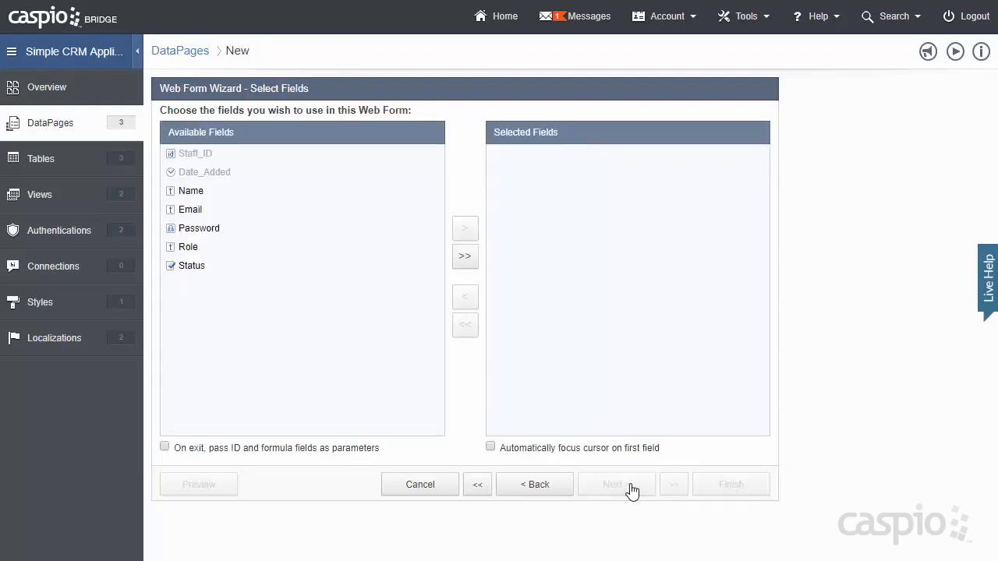
# - Add all five staff fields to the form and make Name required
pyautogui.click(466, 257)
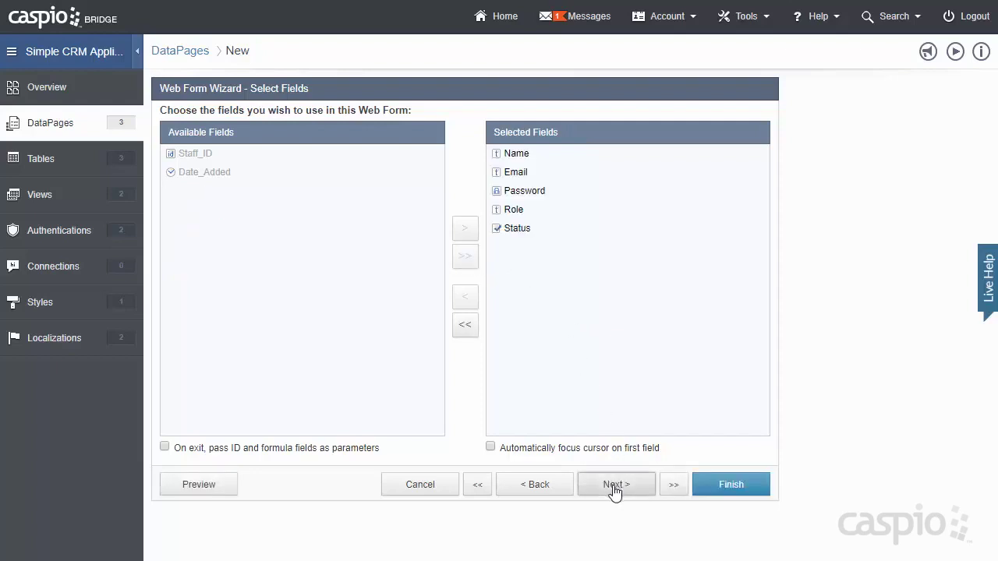
pyautogui.click(616, 486)
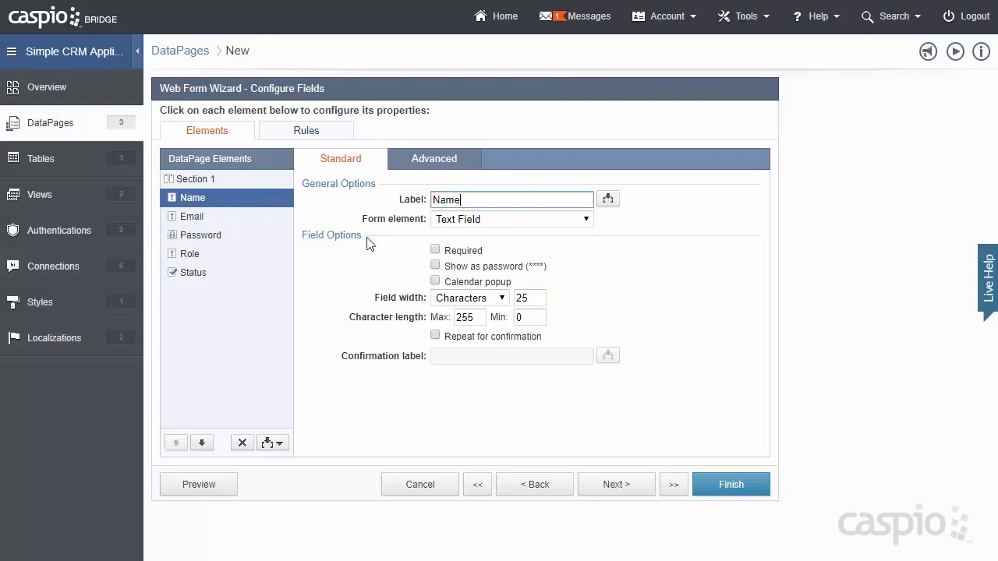
pyautogui.click(434, 250)
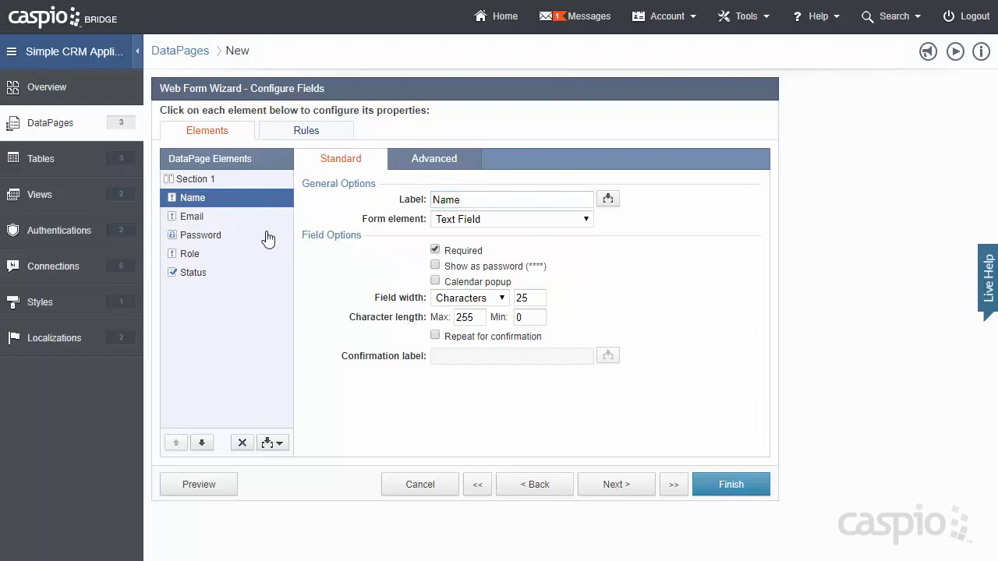
# - Set the Email field's form element to Email, then select Password and Role
pyautogui.click(234, 219)
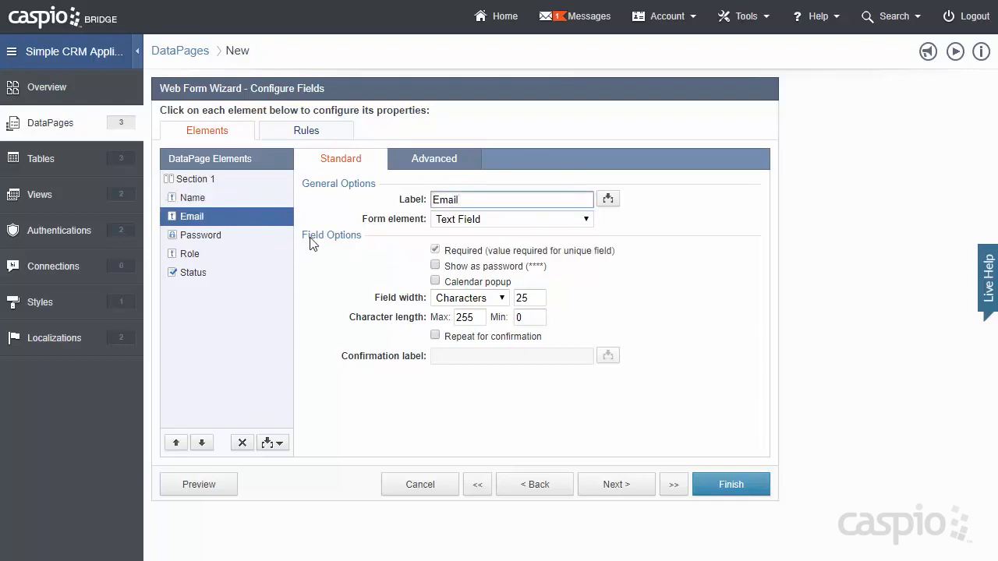
pyautogui.click(495, 221)
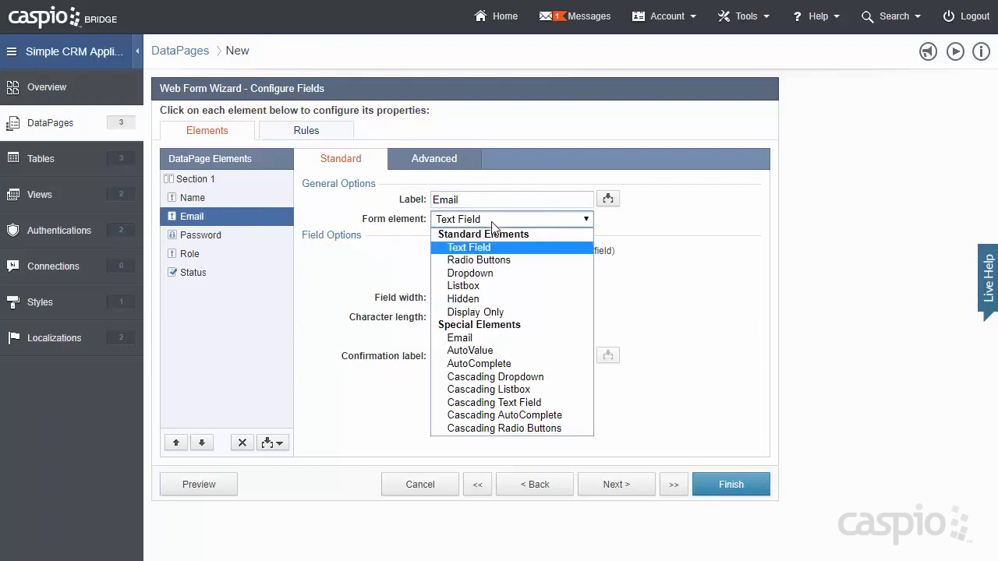
pyautogui.click(490, 340)
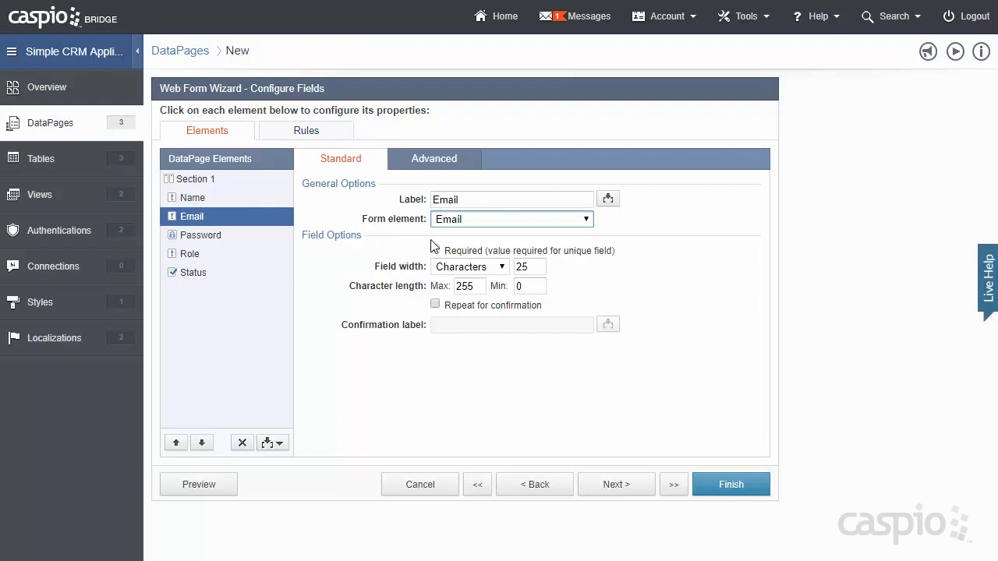
pyautogui.click(262, 243)
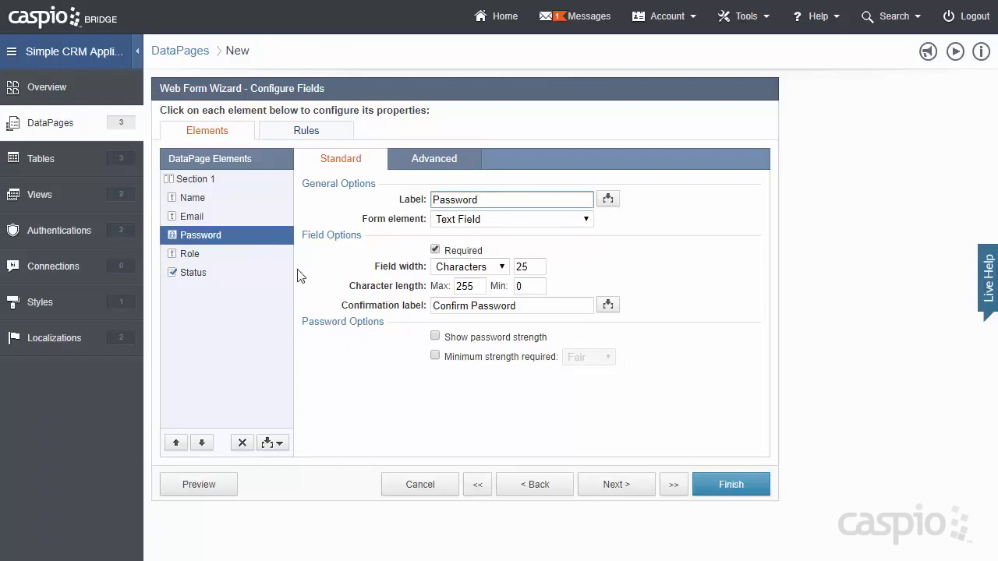
pyautogui.click(216, 260)
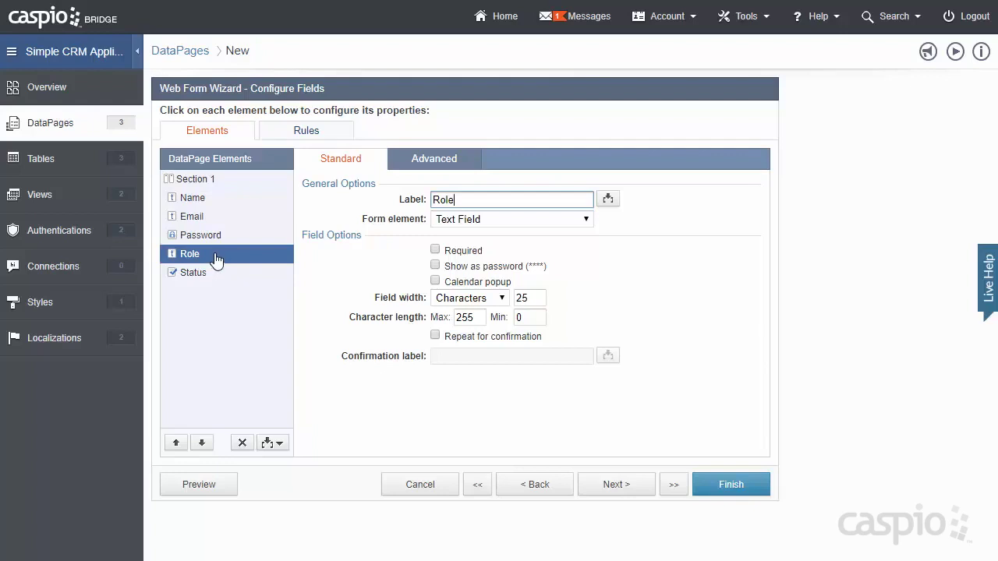
# - Make Role a dropdown with custom options '- Select Role', Manager and Employee
pyautogui.click(586, 223)
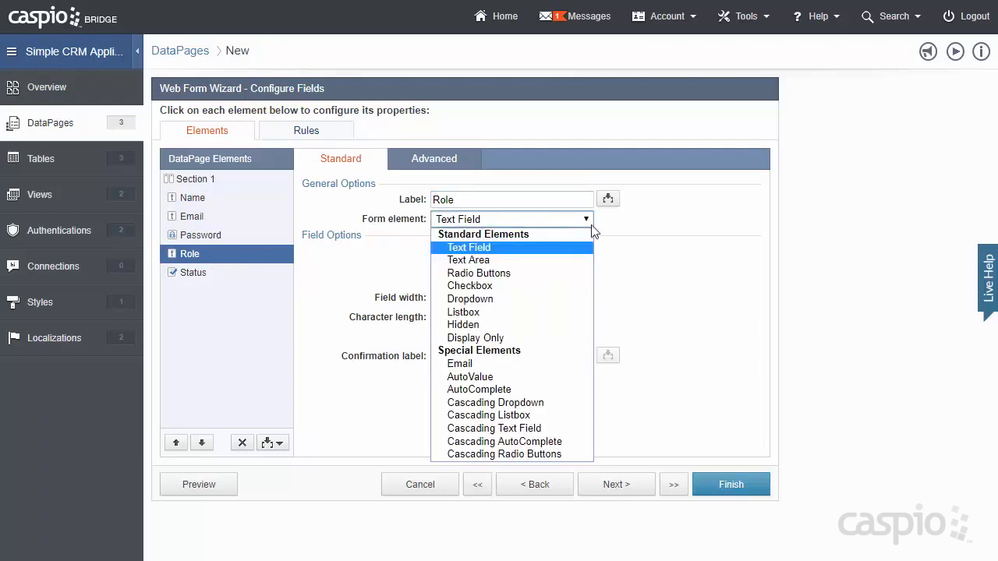
pyautogui.click(564, 301)
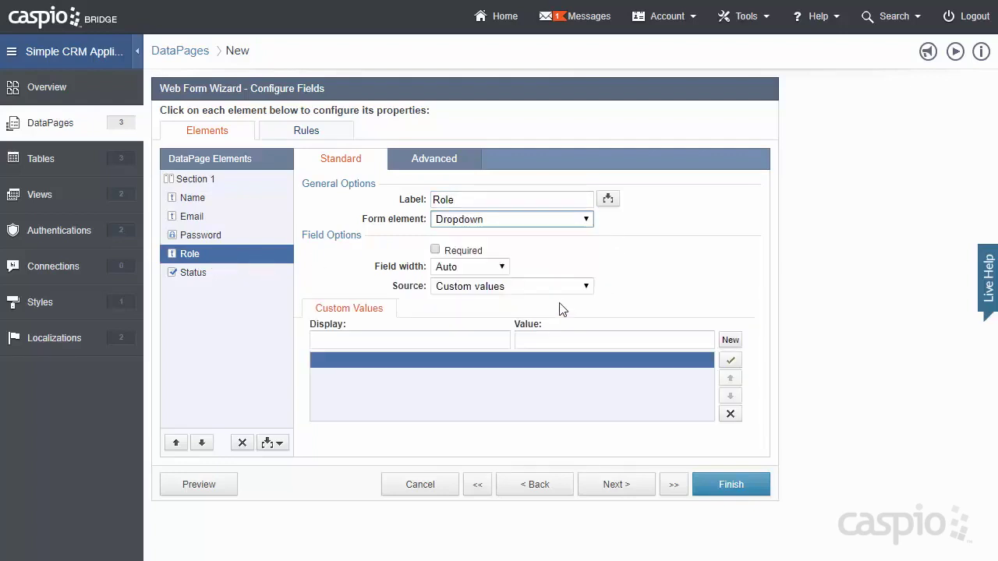
pyautogui.click(460, 338)
pyautogui.write('-')
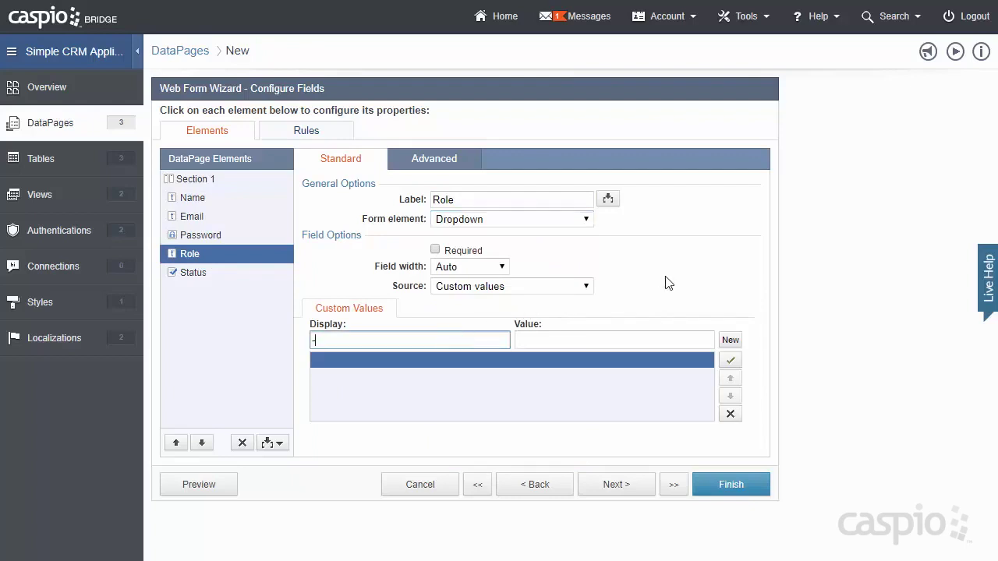
pyautogui.write(' Select Role -')
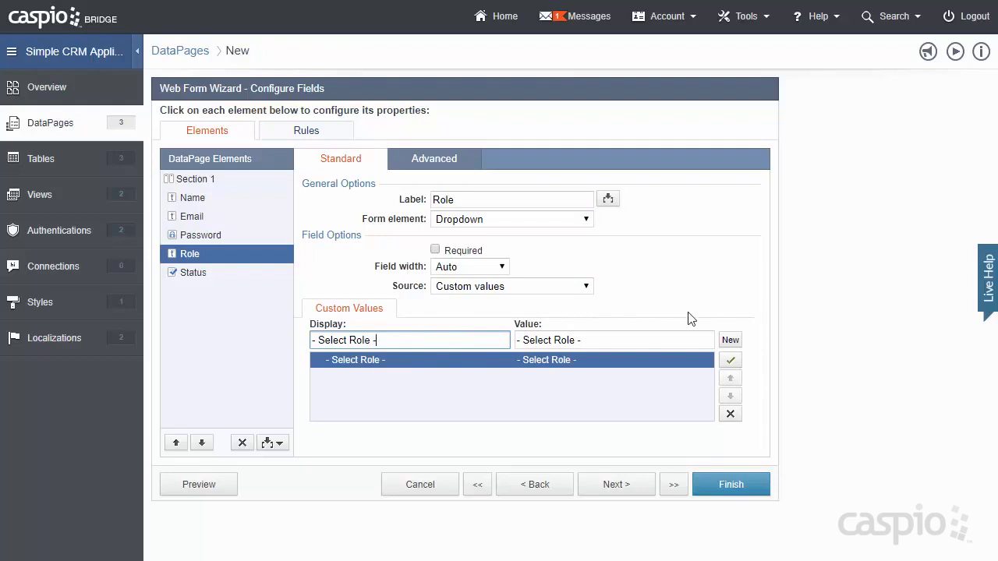
pyautogui.click(619, 341)
pyautogui.press('BackSpace')
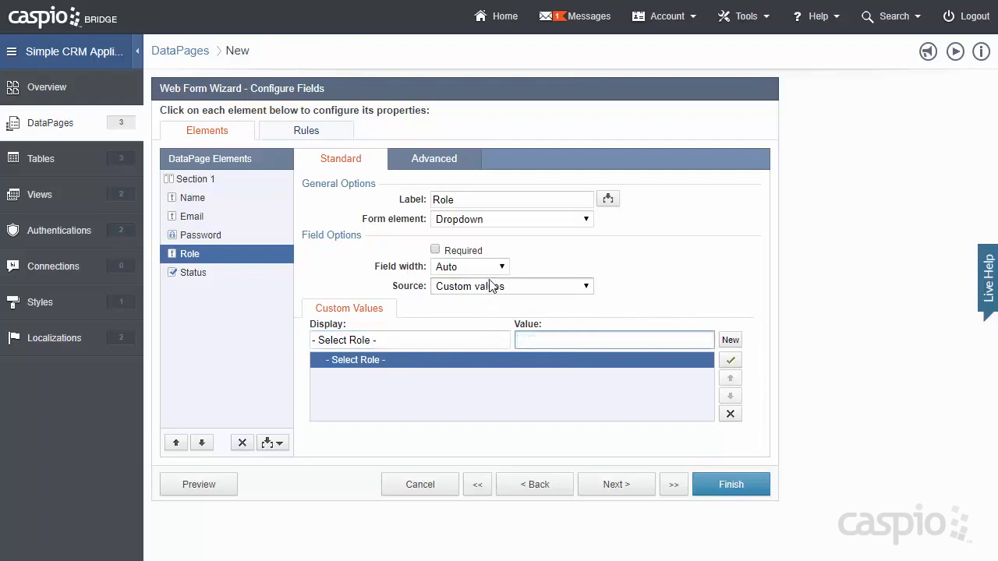
pyautogui.click(729, 341)
pyautogui.write('Manager')
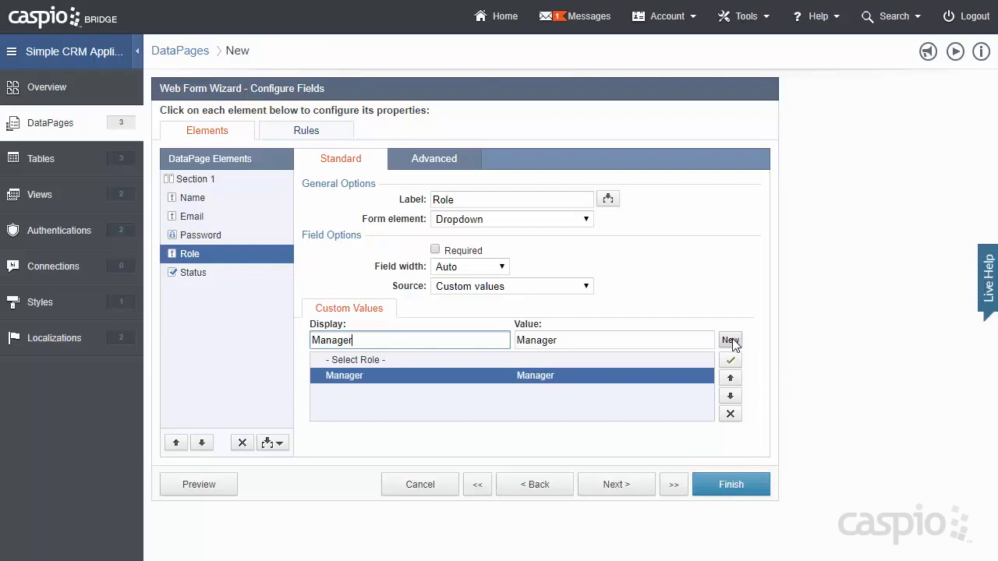
pyautogui.click(729, 341)
pyautogui.write('Employee')
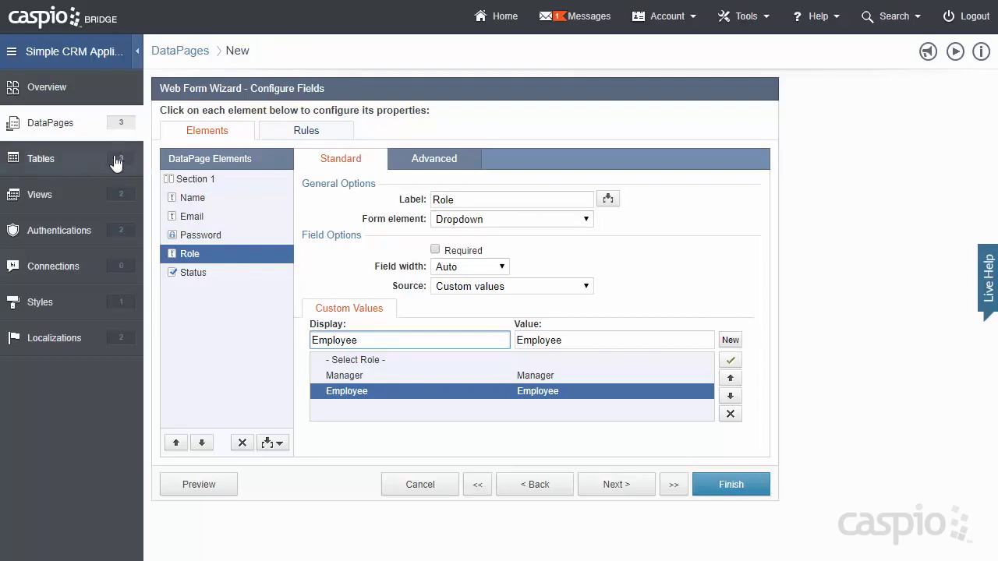
pyautogui.click(468, 288)
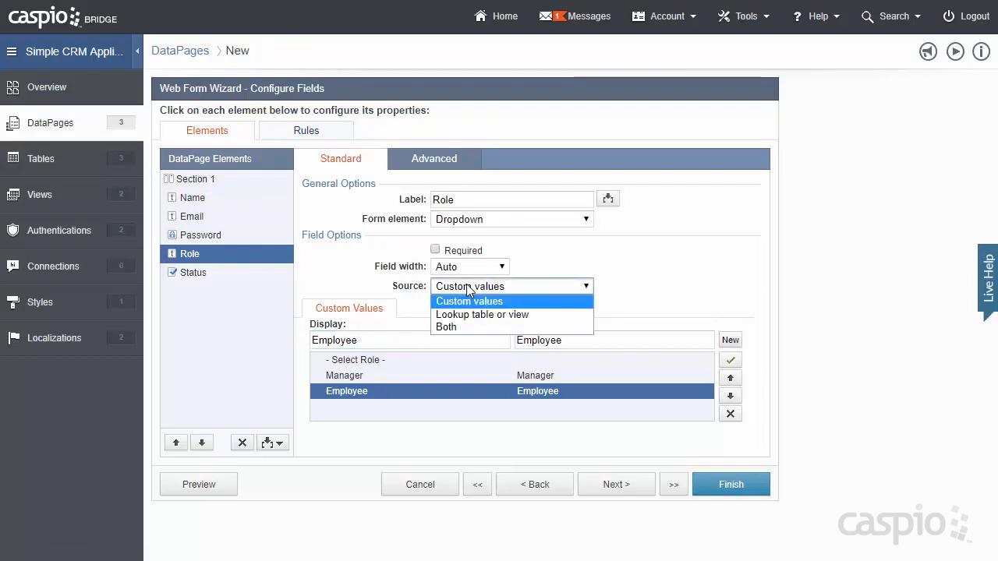
pyautogui.click(467, 288)
# - Caption the Status checkbox 'Check to allow employee login' and preview the form
pyautogui.click(242, 281)
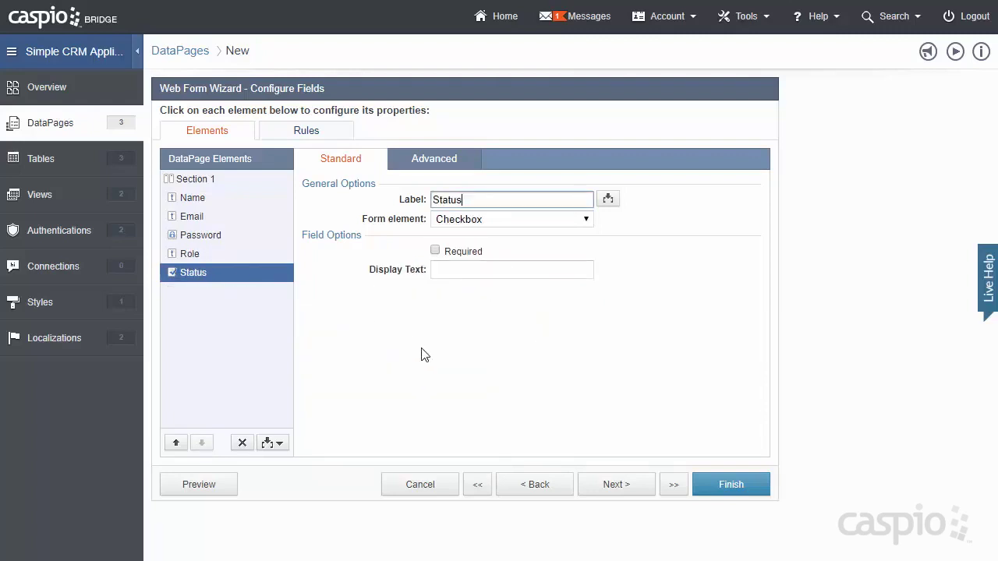
pyautogui.click(449, 273)
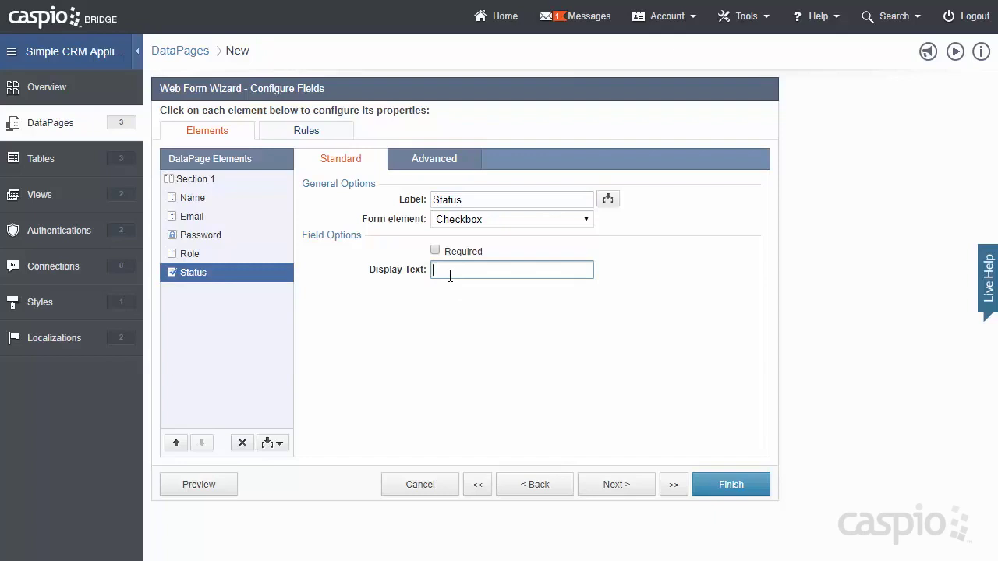
pyautogui.write('Check to allow employee login')
pyautogui.press('Tab')
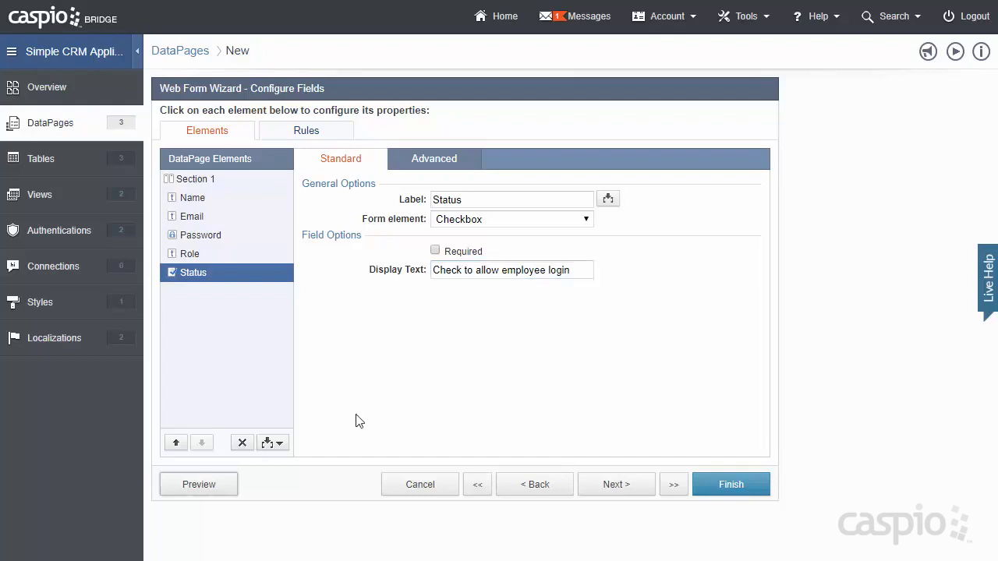
pyautogui.click(248, 486)
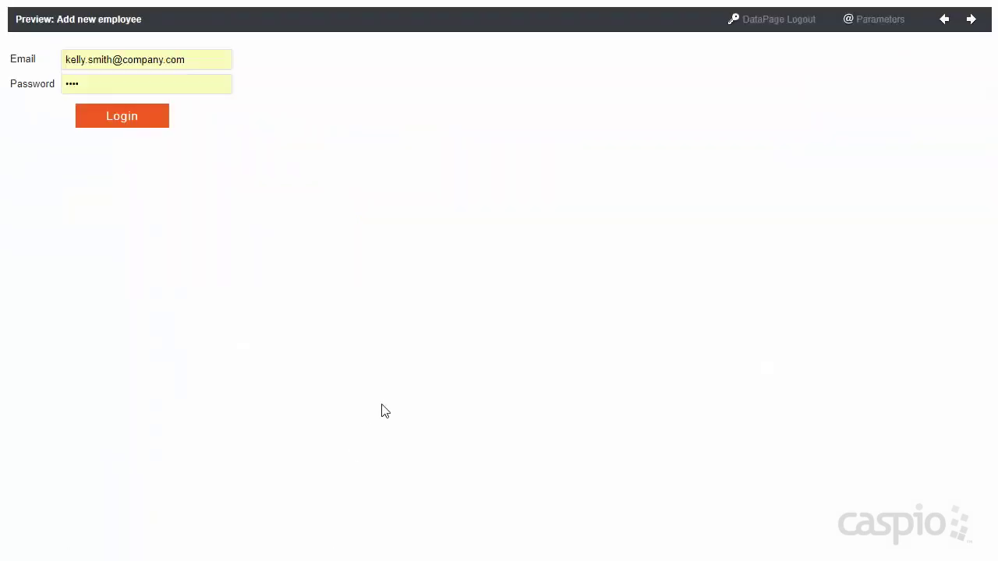
pyautogui.click(39, 61)
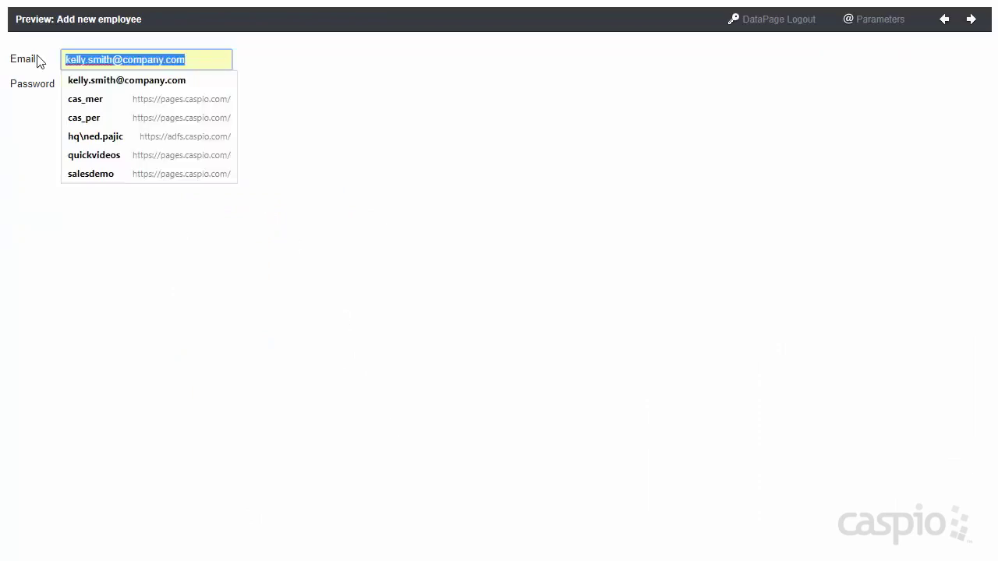
pyautogui.write('john.doe')
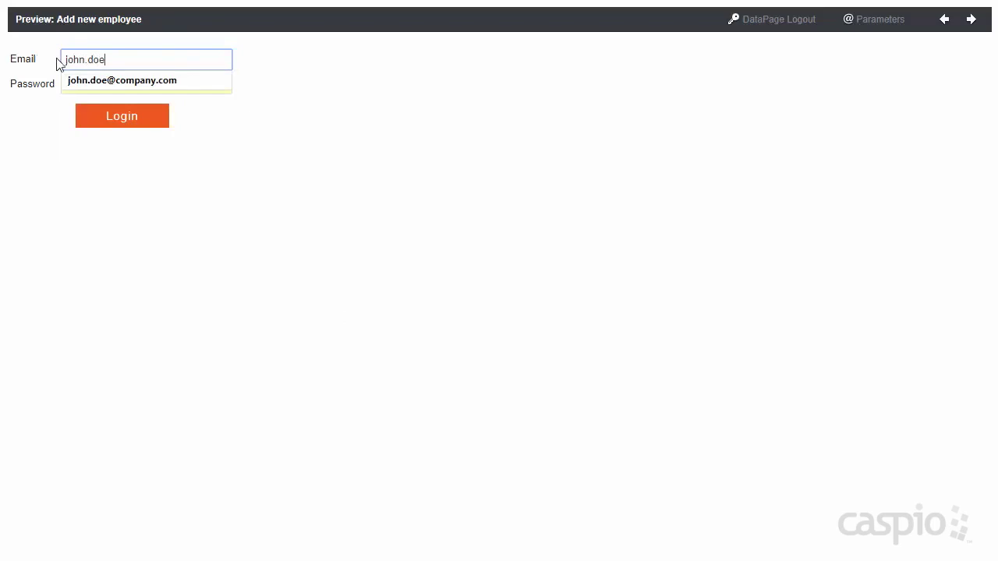
pyautogui.click(112, 84)
pyautogui.click(117, 116)
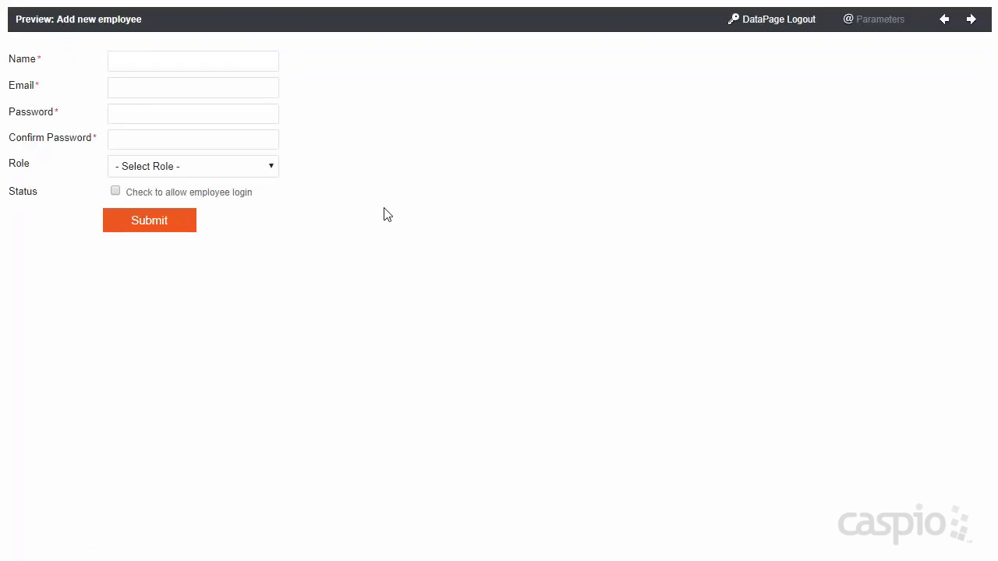
pyautogui.click(245, 166)
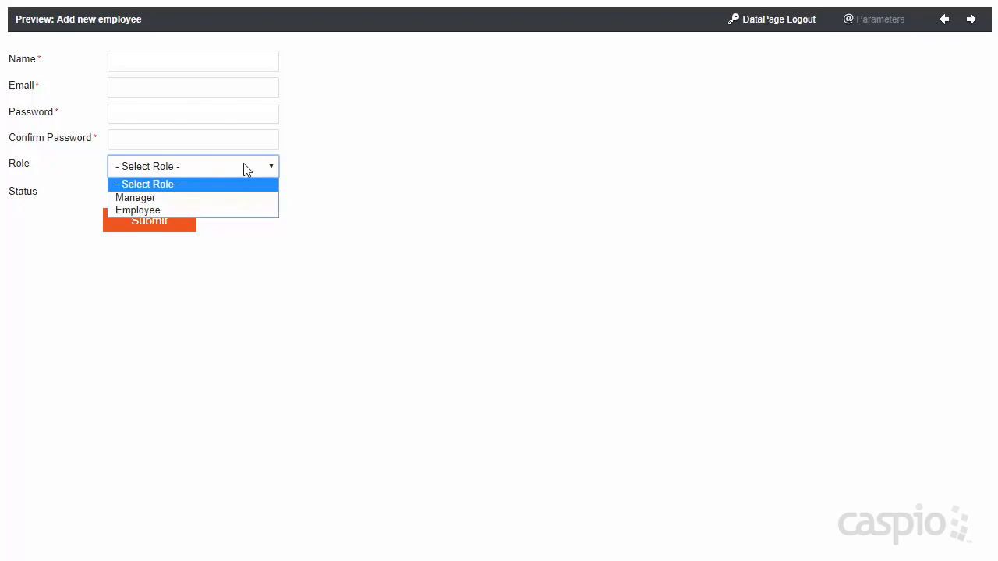
pyautogui.click(307, 146)
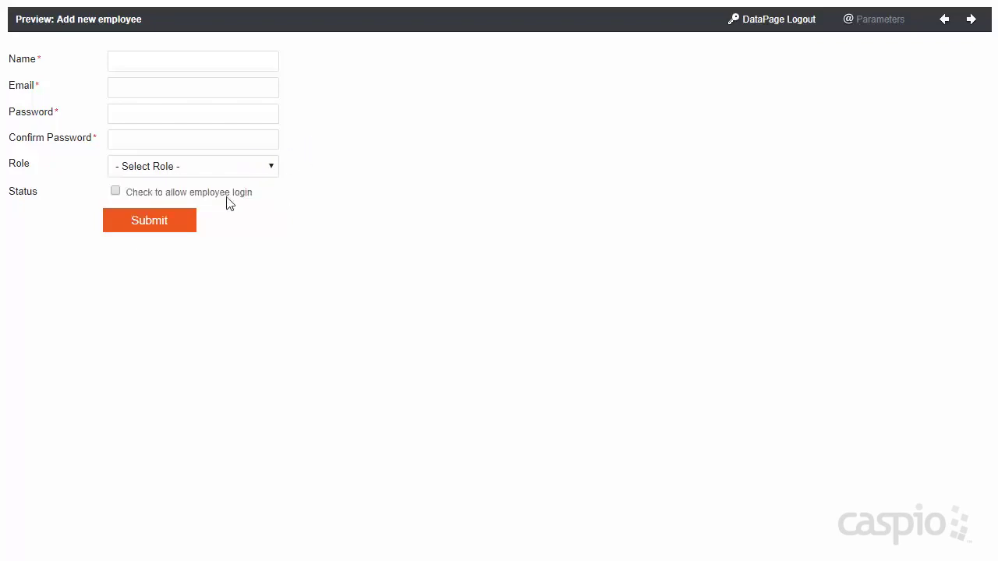
pyautogui.click(209, 195)
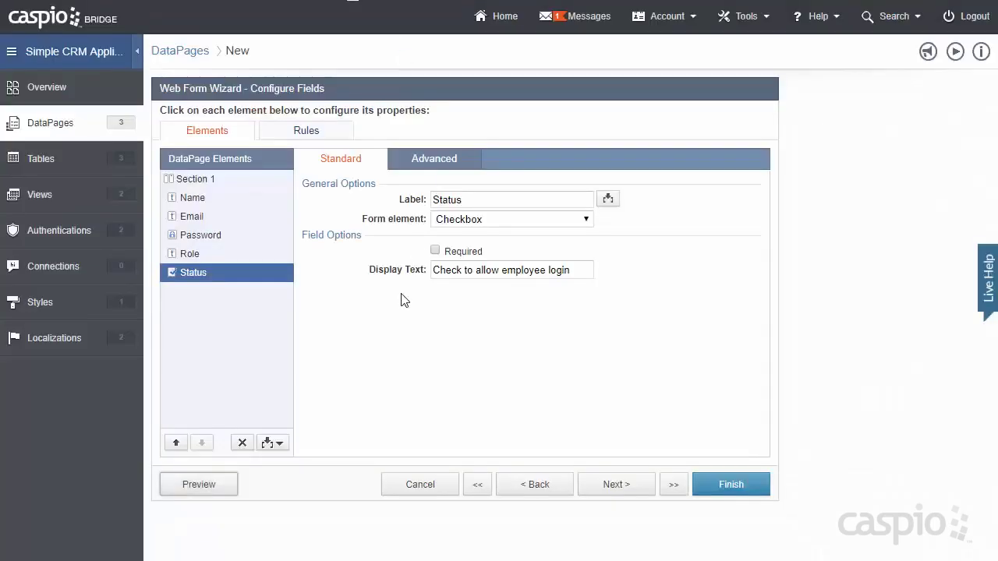
# - Finish the Add new employee page and start a new Tabular report DataPage
pyautogui.click(746, 487)
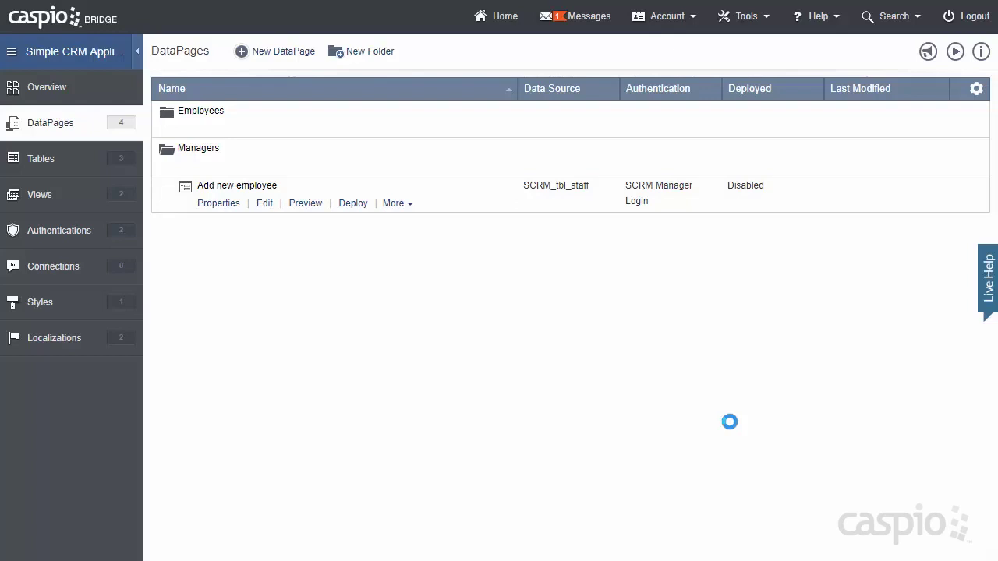
pyautogui.click(284, 52)
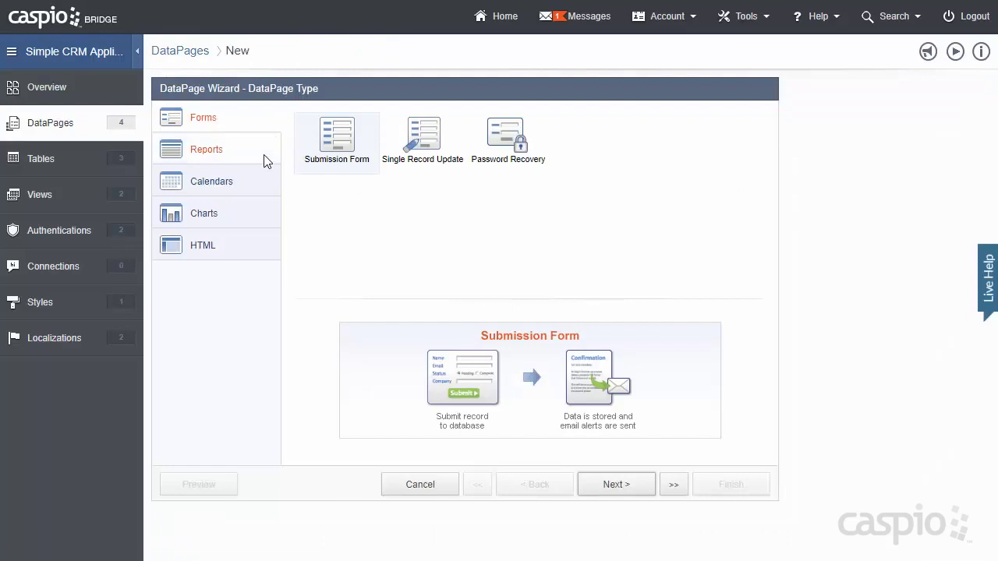
pyautogui.click(265, 156)
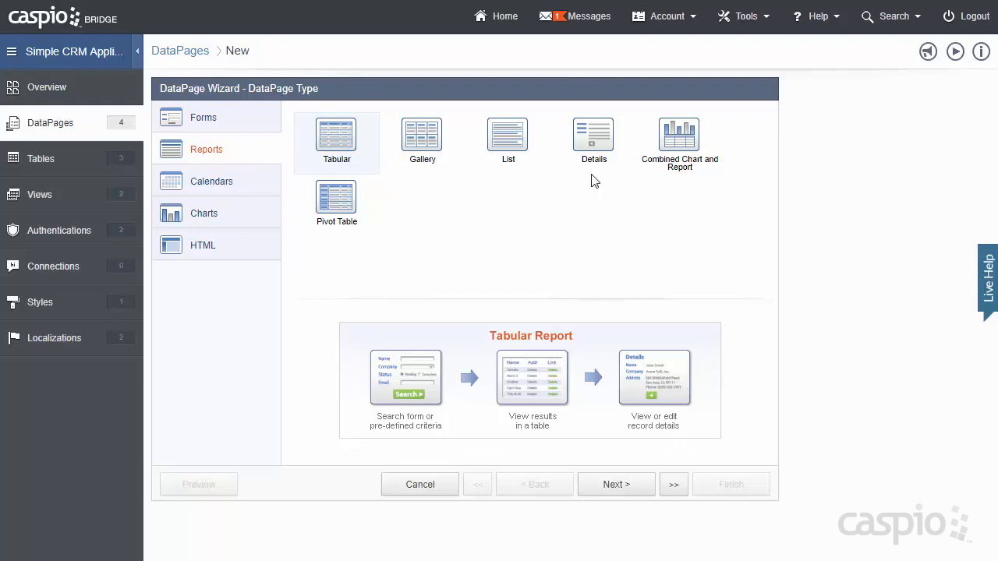
pyautogui.click(630, 486)
pyautogui.click(330, 170)
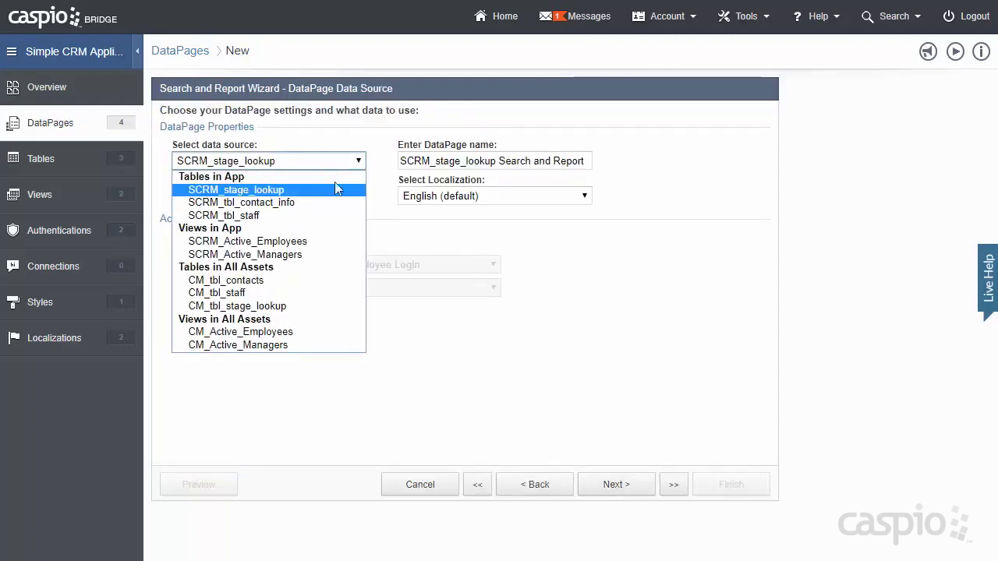
# - Base the report on SCRM_tbl_staff, name it View/Manage Staff, and require SCRM Manager Login
pyautogui.click(303, 218)
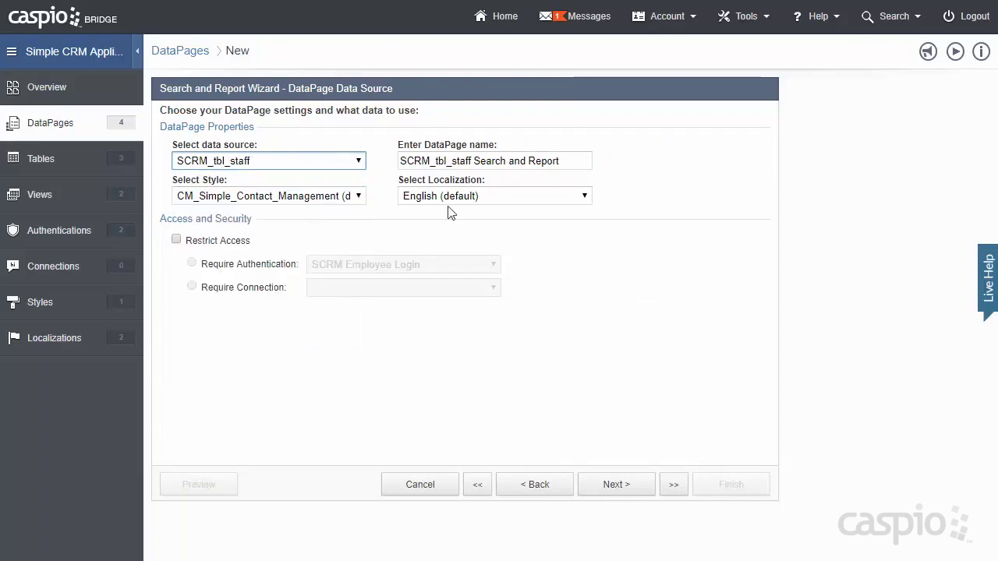
pyautogui.moveTo(575, 161); pyautogui.dragTo(364, 163)
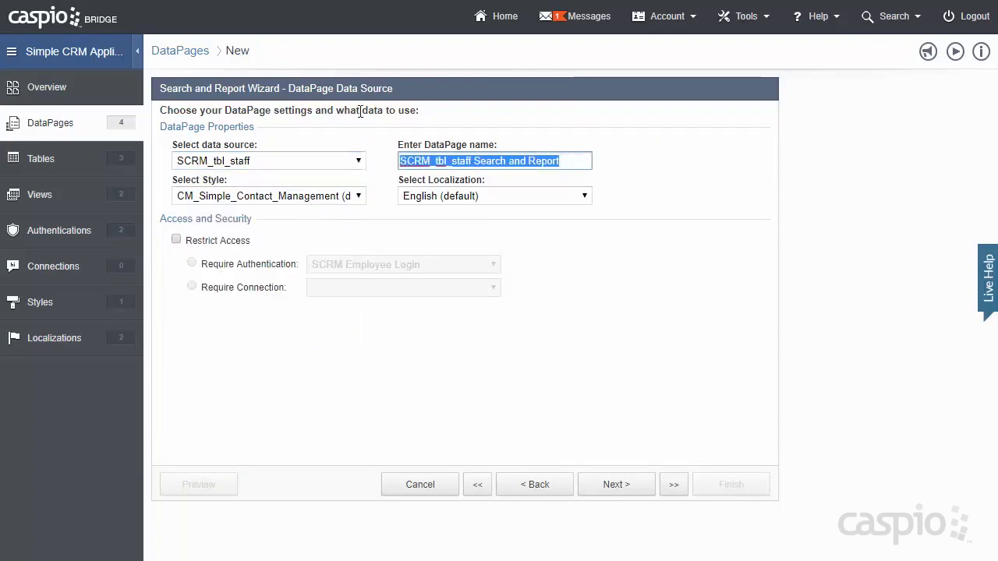
pyautogui.write('View/Manage Staff')
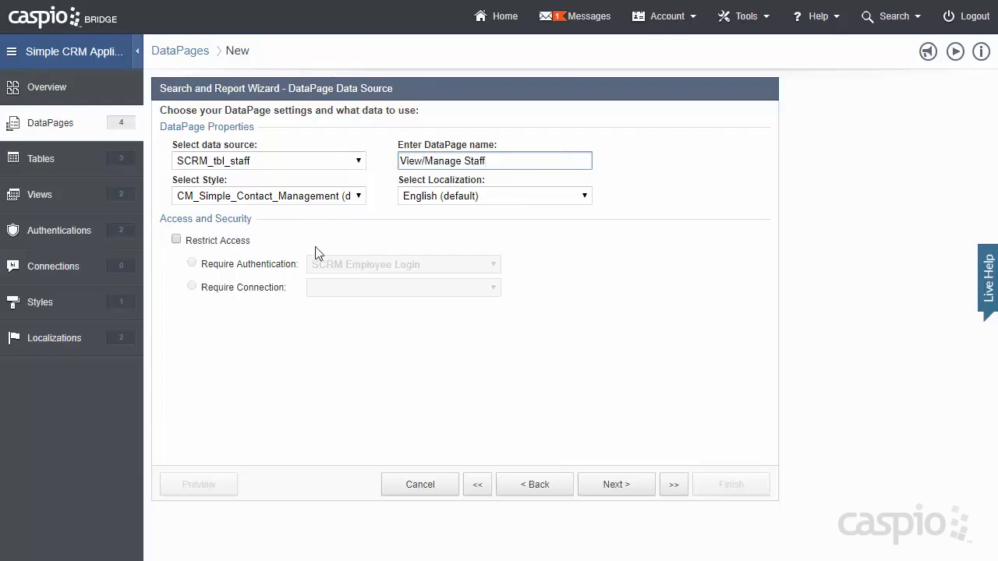
pyautogui.click(209, 244)
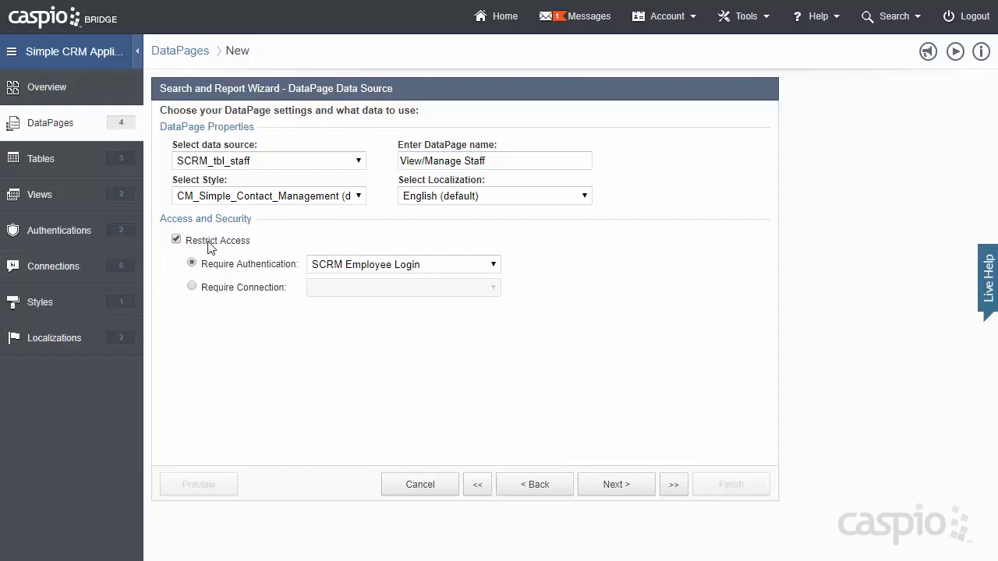
pyautogui.click(363, 269)
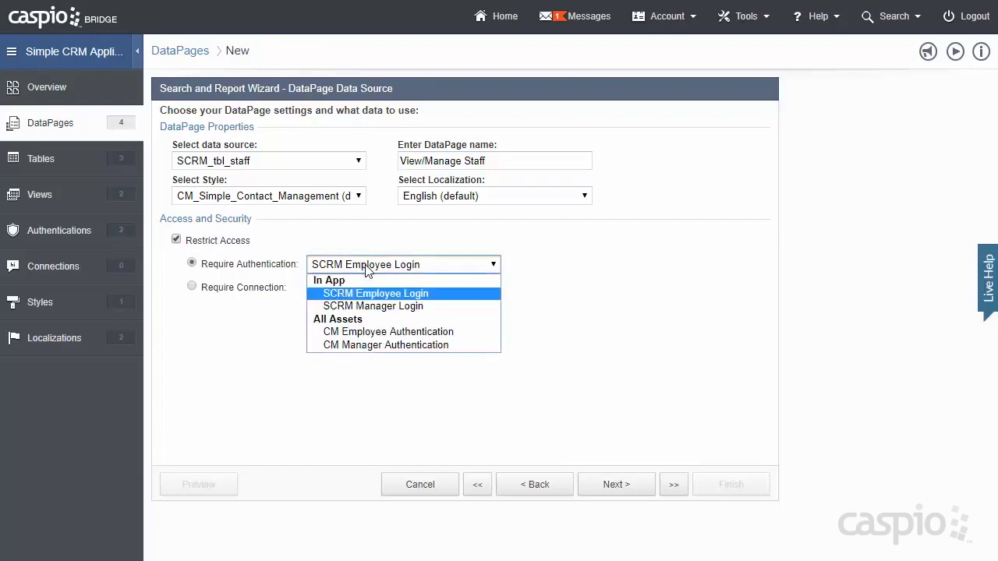
pyautogui.click(375, 307)
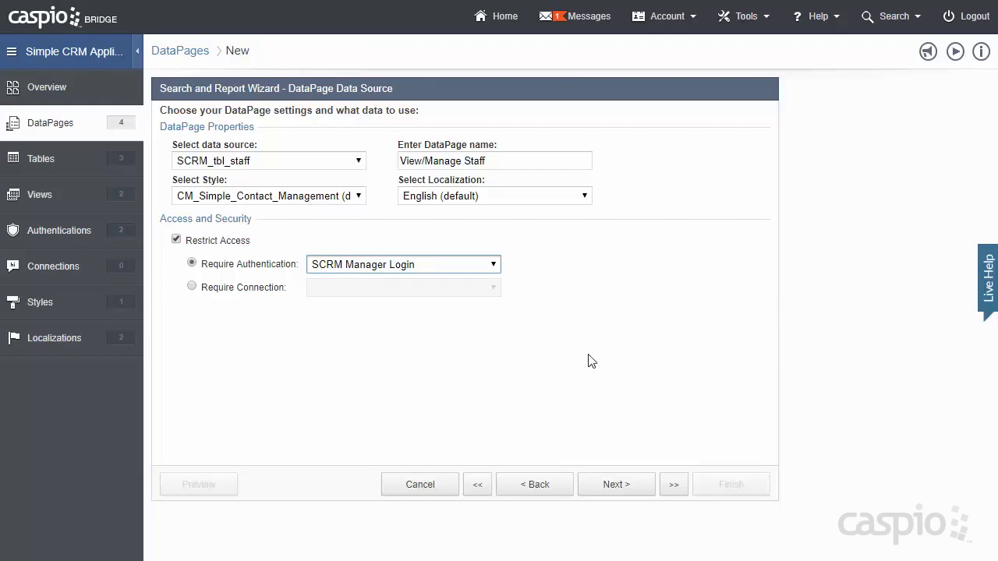
pyautogui.click(616, 483)
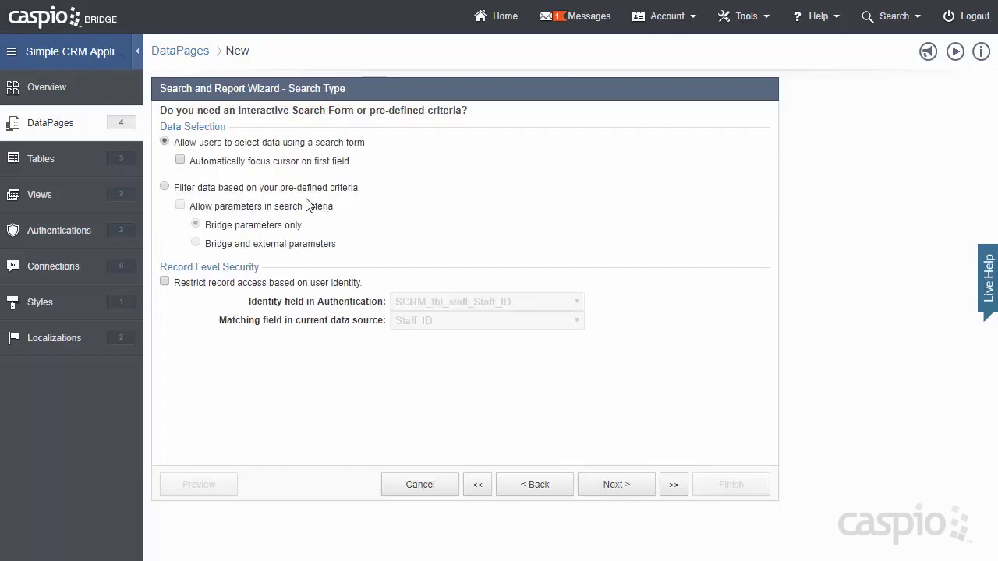
# - Choose filtering by pre-defined criteria and move past the filter fields
pyautogui.click(295, 193)
pyautogui.click(635, 489)
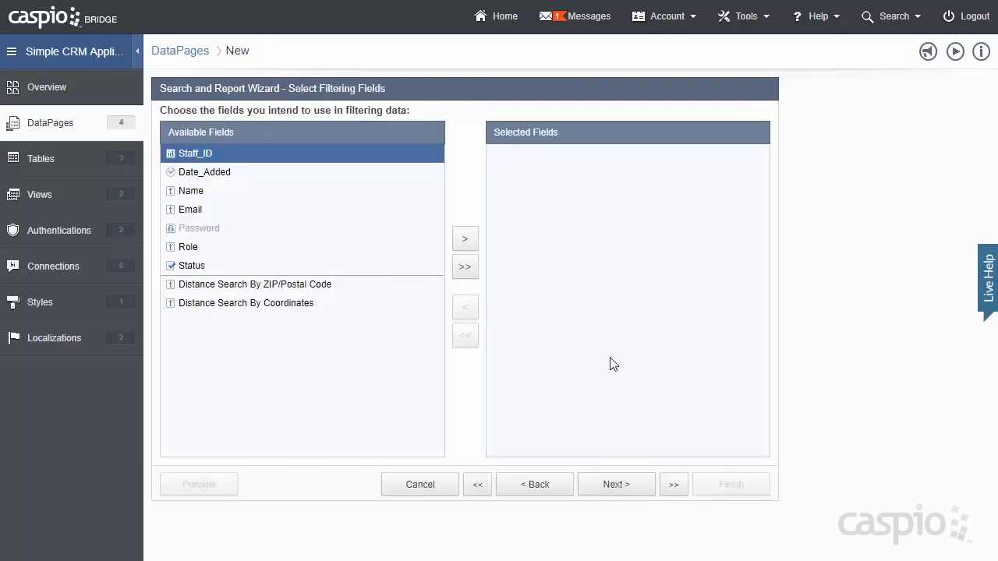
pyautogui.click(626, 487)
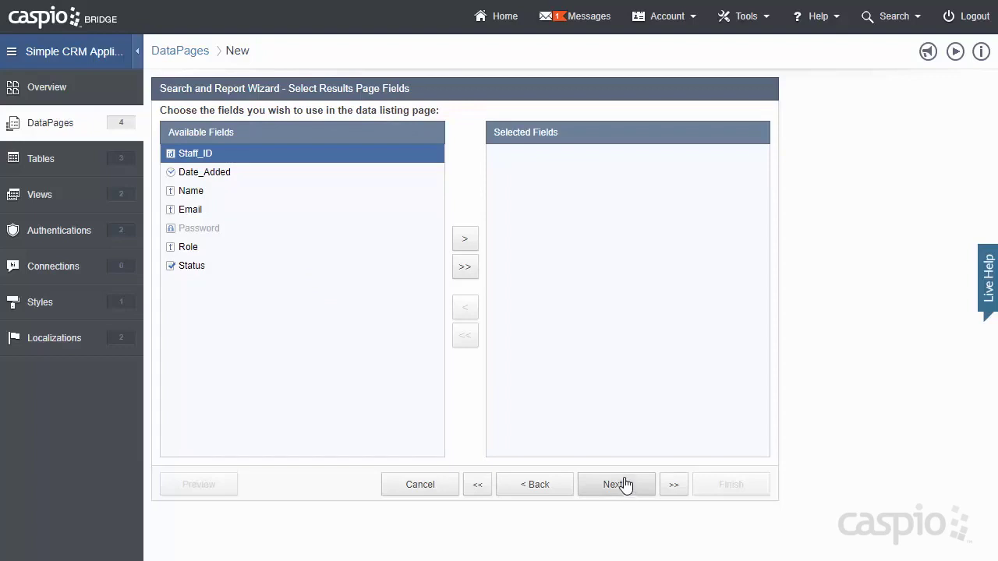
# - Put Name, Email, Role, Status and Date_Added on the results page
pyautogui.click(263, 192)
pyautogui.click(465, 241)
pyautogui.click(465, 241)
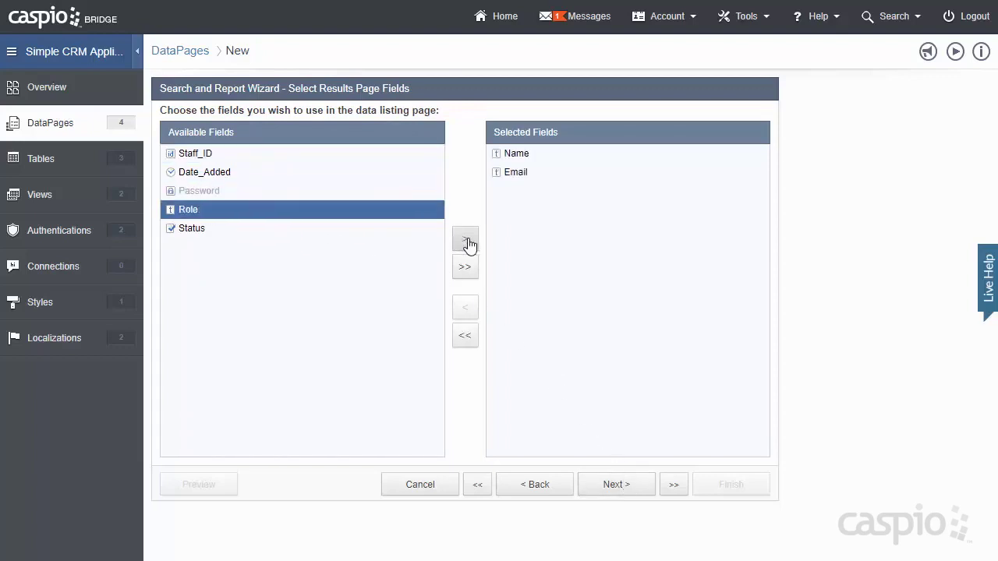
pyautogui.click(465, 241)
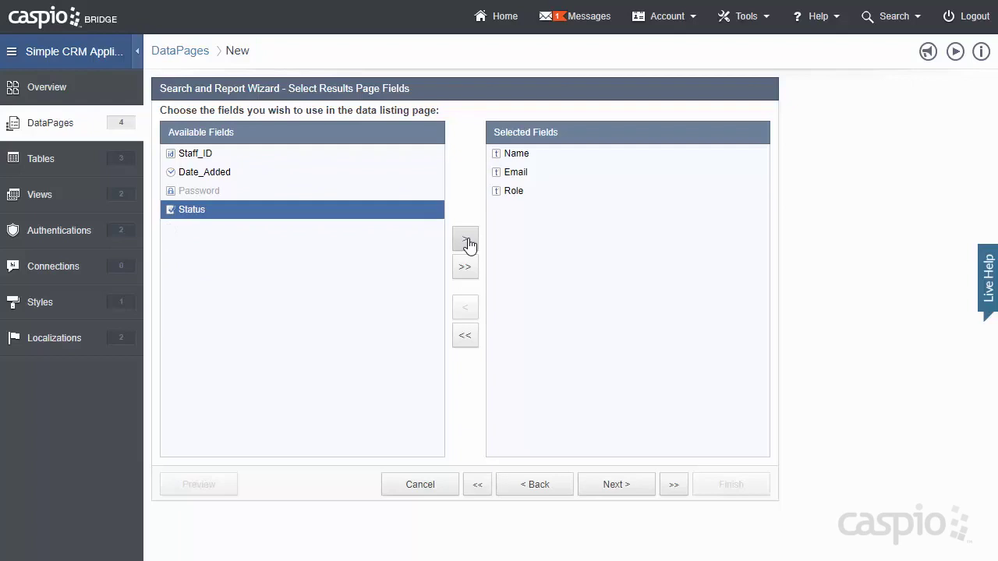
pyautogui.click(465, 241)
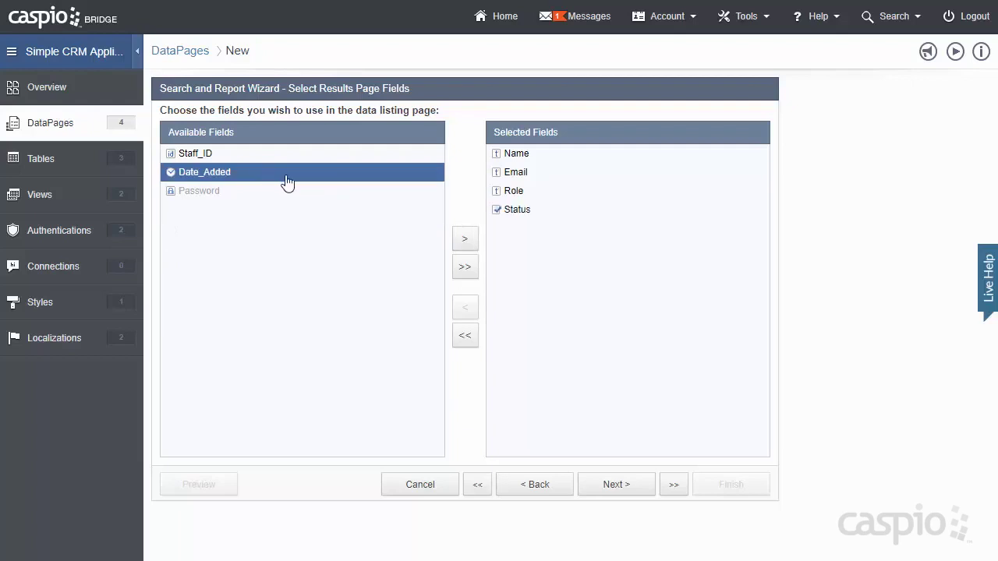
pyautogui.click(465, 239)
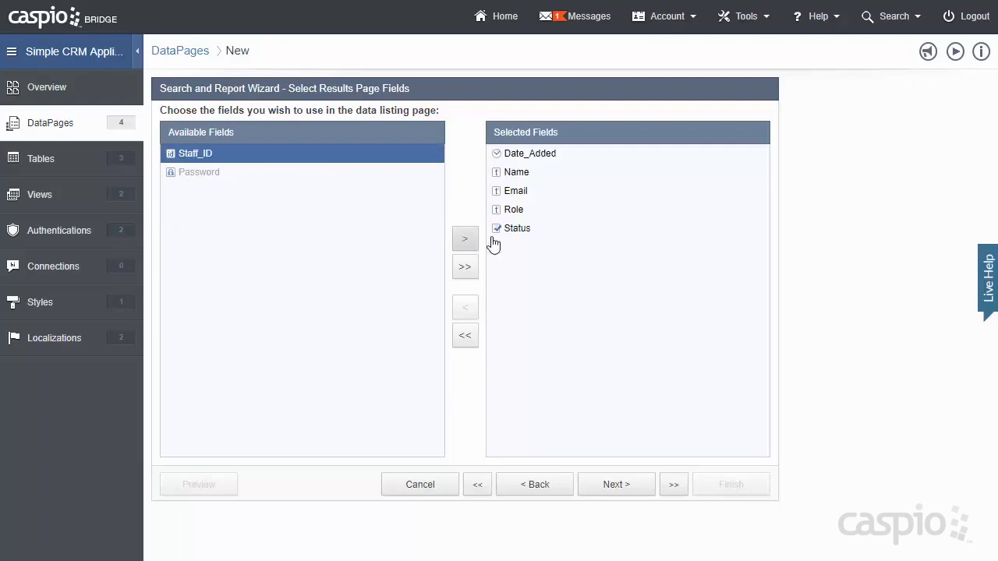
pyautogui.click(613, 485)
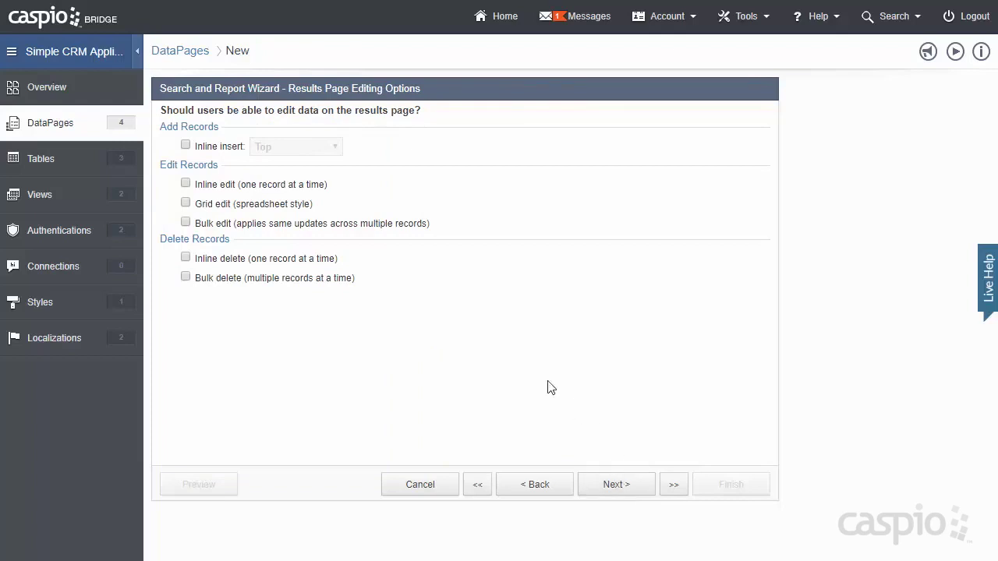
# - Enable grid edit, bulk edit and inline delete, keeping default field and page options
pyautogui.click(243, 206)
pyautogui.click(242, 224)
pyautogui.click(238, 259)
pyautogui.click(624, 484)
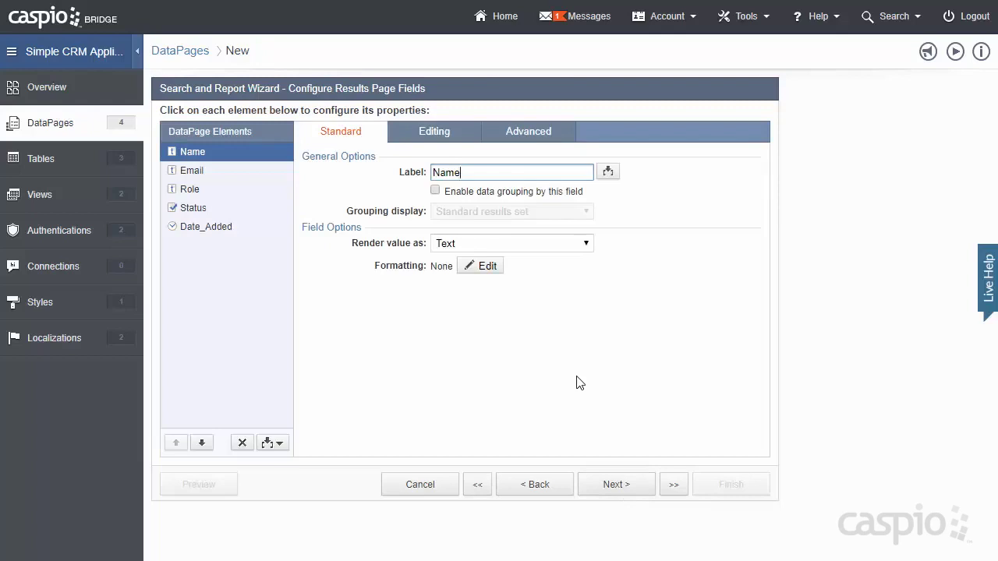
pyautogui.click(627, 484)
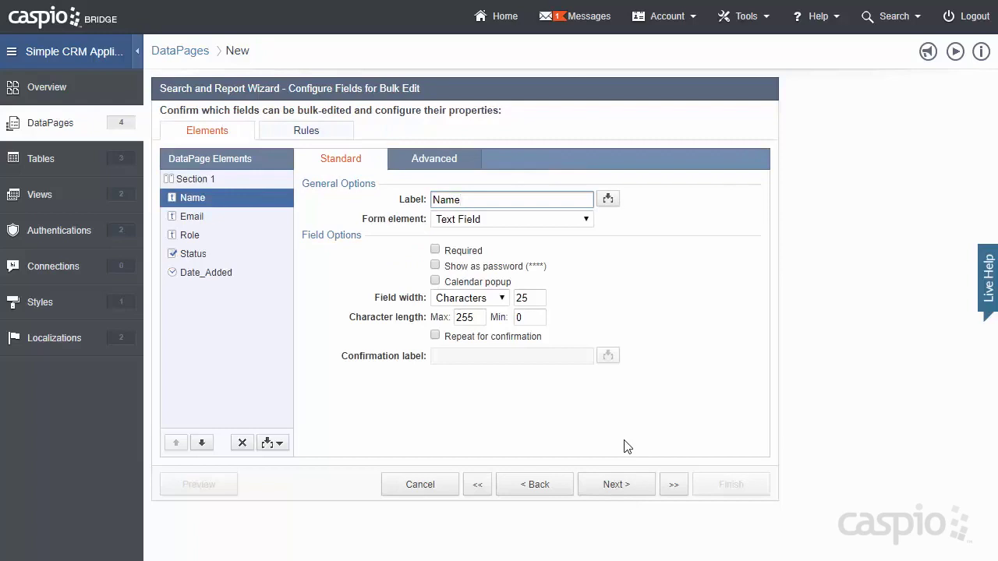
pyautogui.click(630, 487)
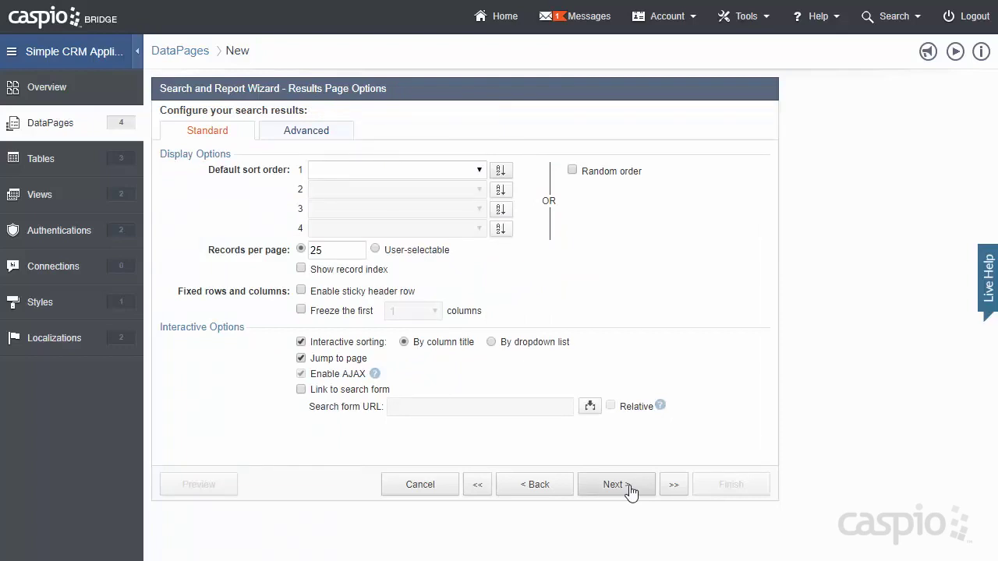
pyautogui.click(630, 487)
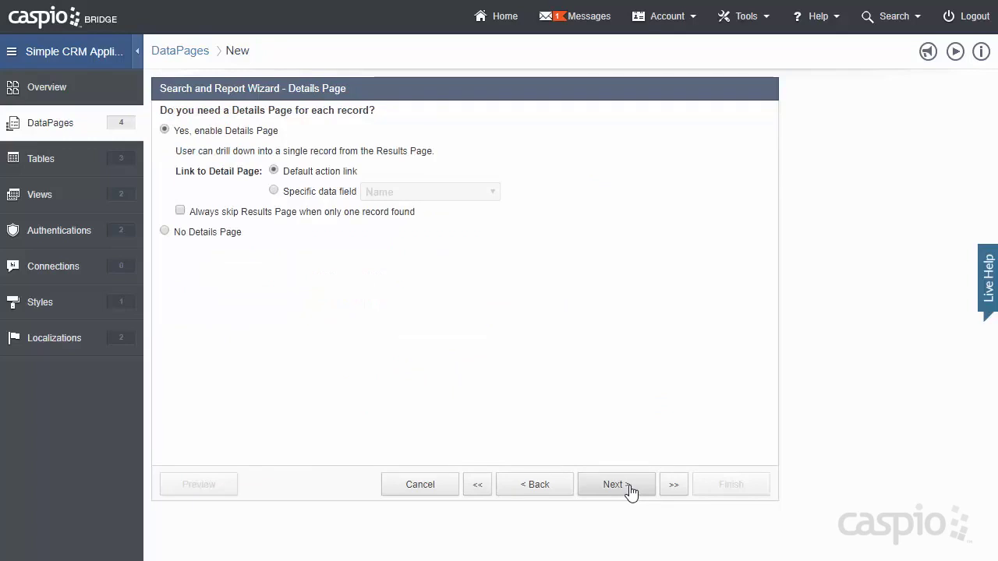
# - Keep a details page showing Date_Added, Name, Email, Password, Role and Status
pyautogui.click(630, 487)
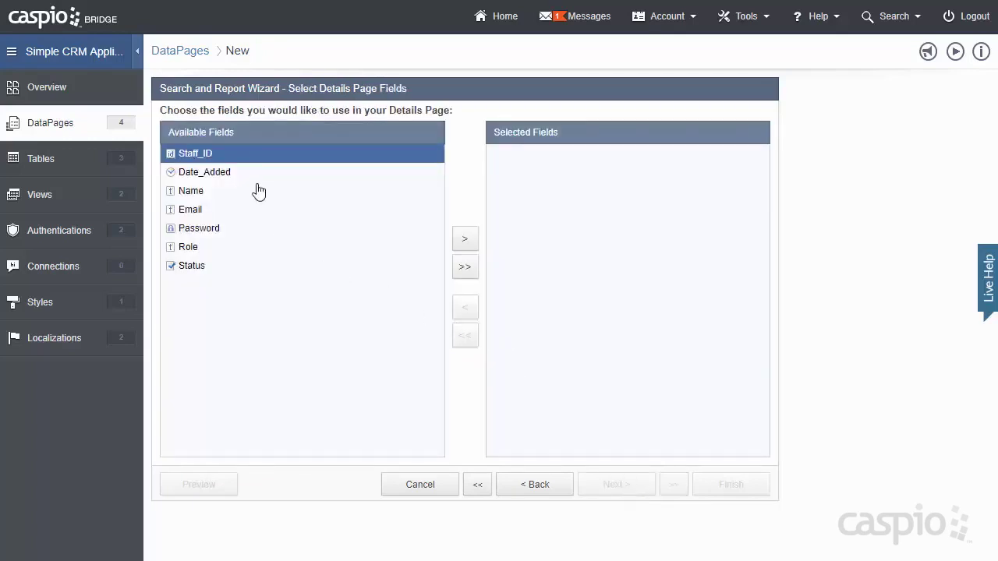
pyautogui.click(233, 171)
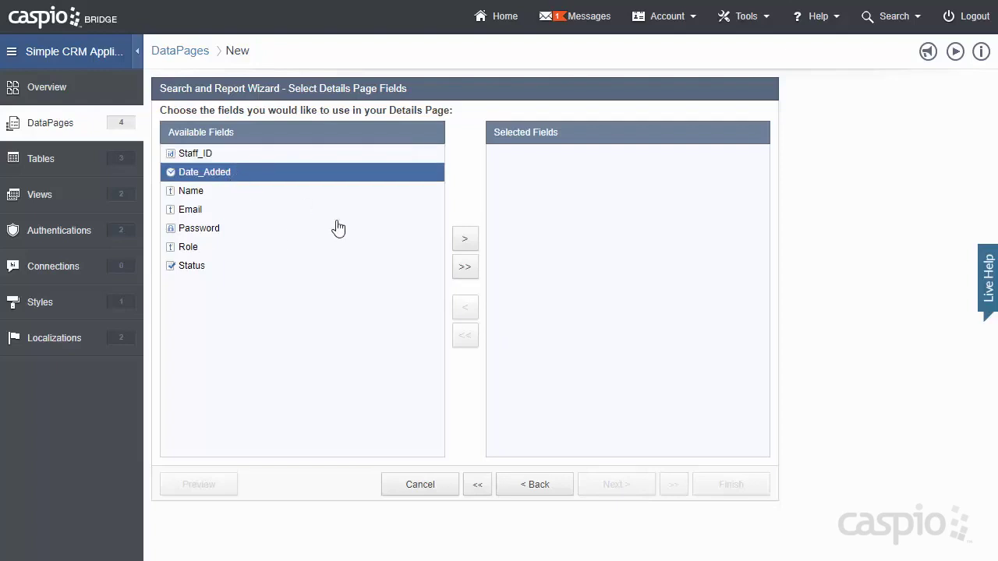
pyautogui.click(463, 241)
pyautogui.click(467, 244)
pyautogui.click(466, 244)
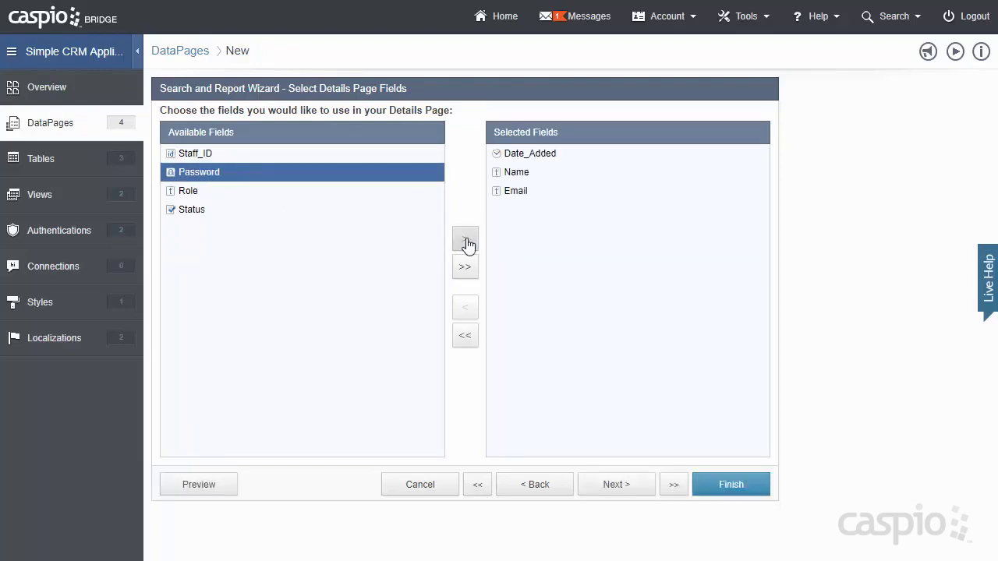
pyautogui.click(466, 243)
pyautogui.click(466, 243)
pyautogui.click(466, 243)
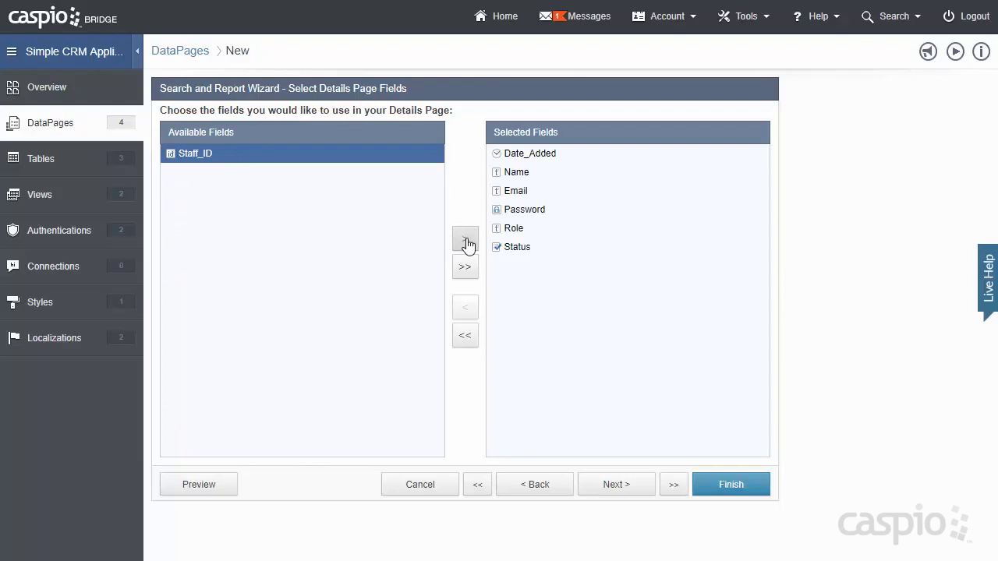
pyautogui.click(615, 485)
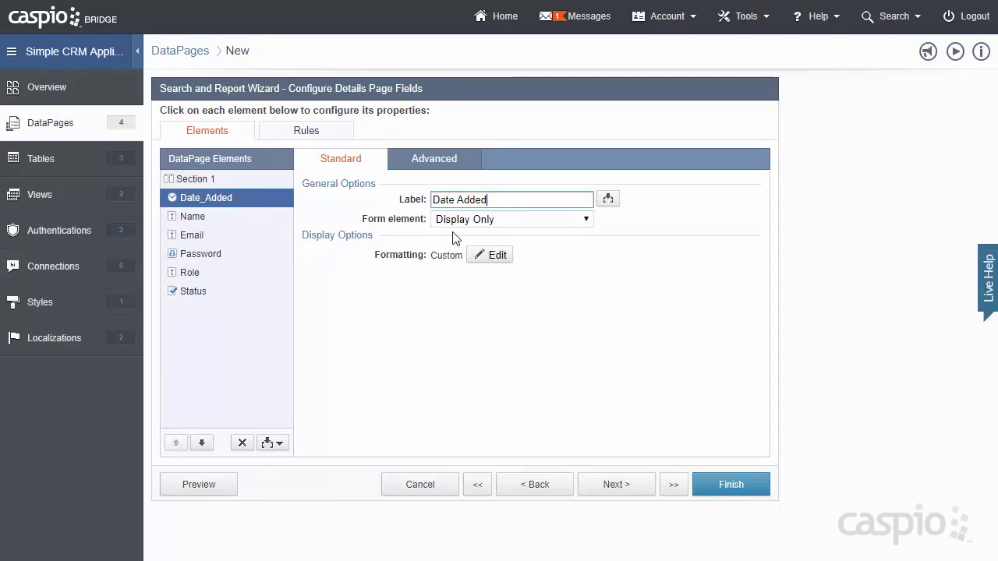
# - Make Name an editable text field, Email an email input, and drop Password's current-password check
pyautogui.click(224, 225)
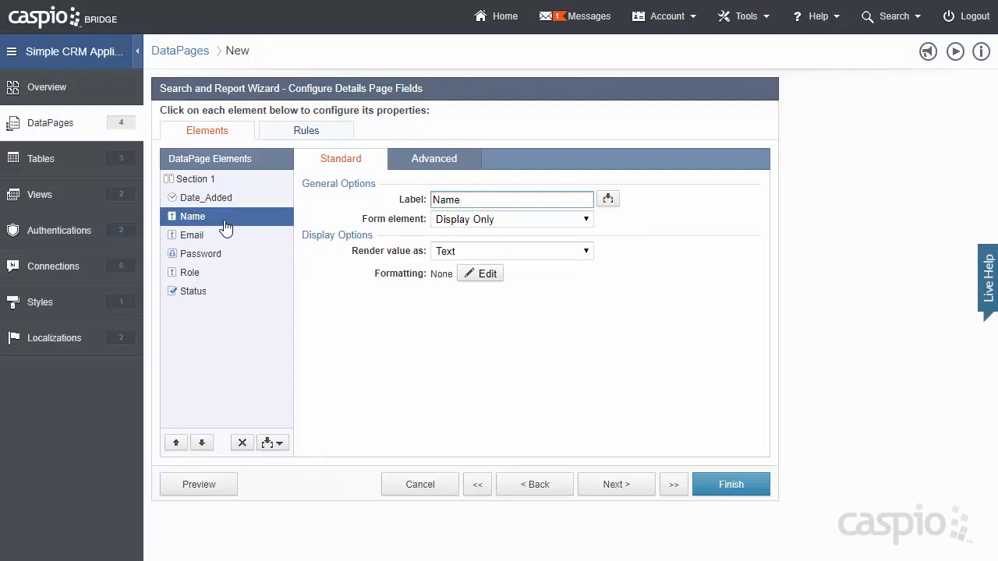
pyautogui.click(468, 220)
pyautogui.click(468, 247)
pyautogui.click(201, 236)
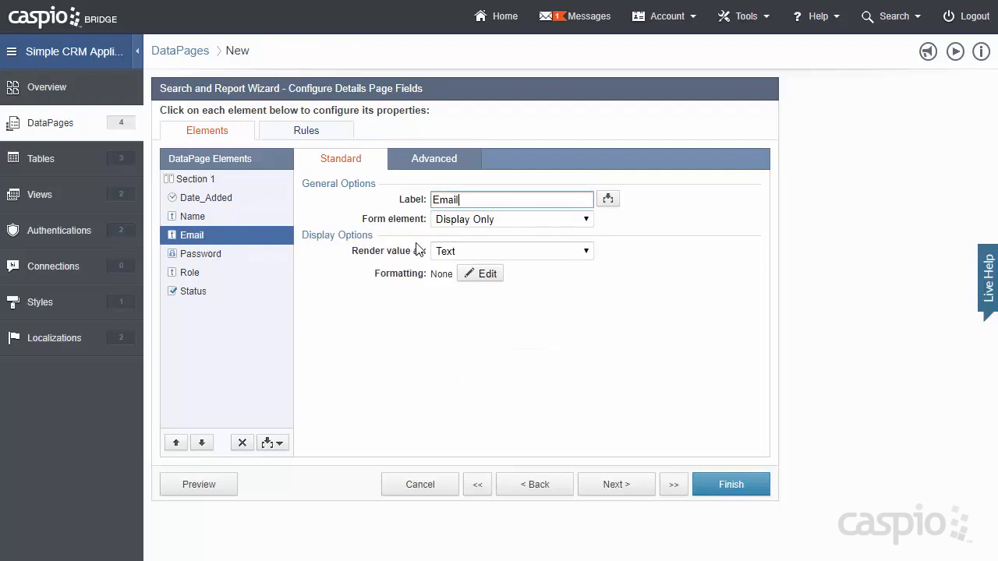
pyautogui.click(472, 222)
pyautogui.click(496, 341)
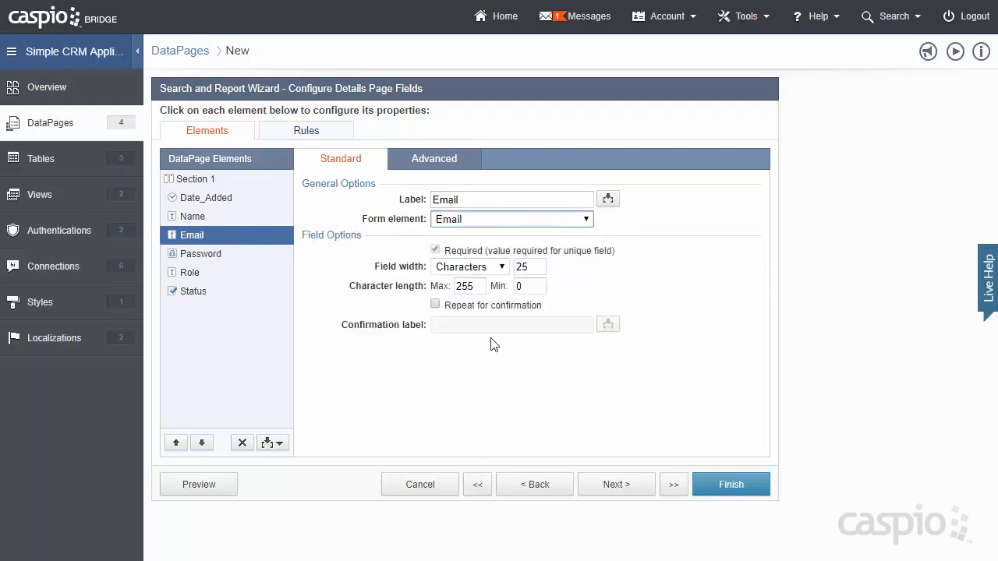
pyautogui.click(242, 263)
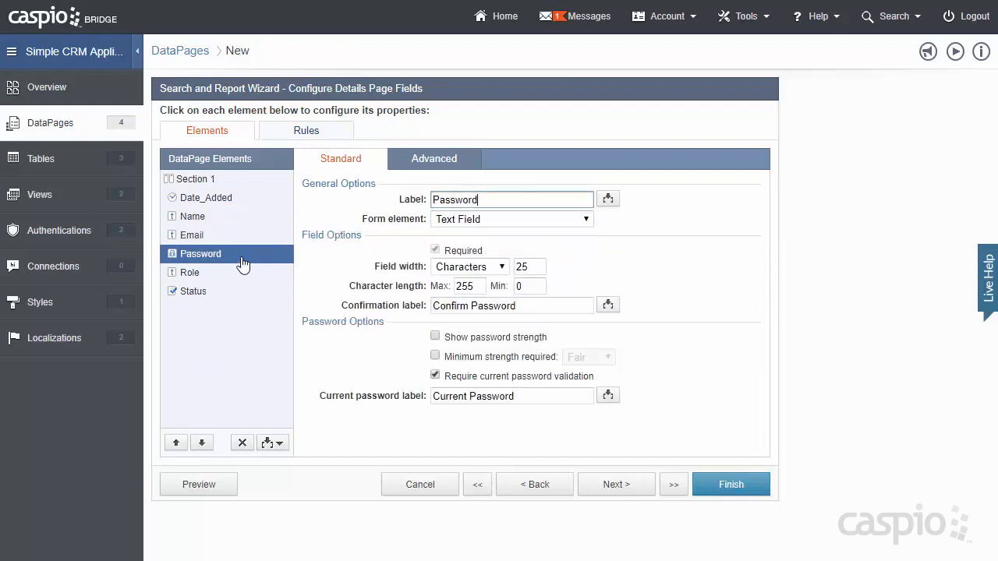
pyautogui.click(435, 376)
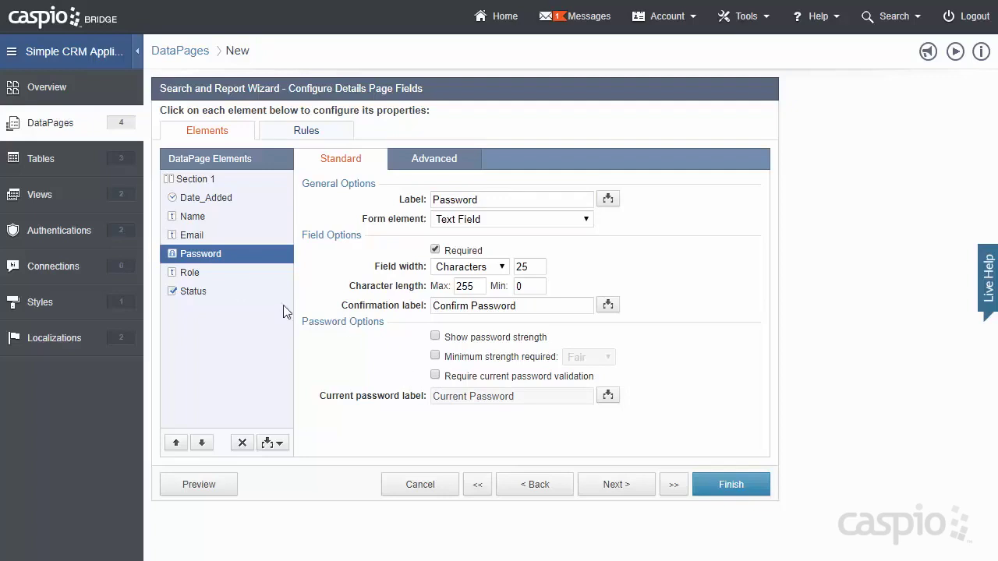
# - Make Role a dropdown with Manager and Employee options
pyautogui.click(232, 279)
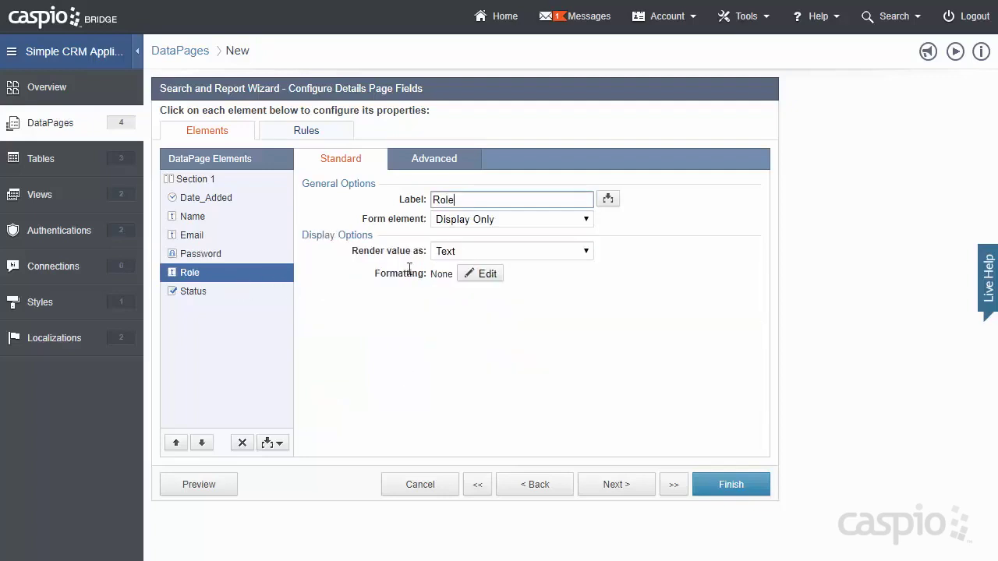
pyautogui.click(489, 222)
pyautogui.click(497, 298)
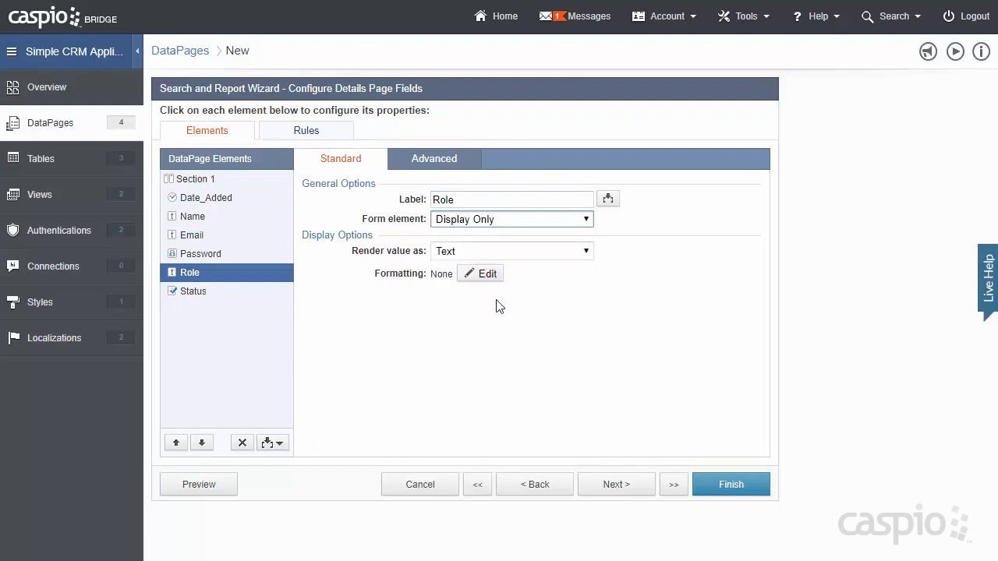
pyautogui.click(470, 340)
pyautogui.write('Manager')
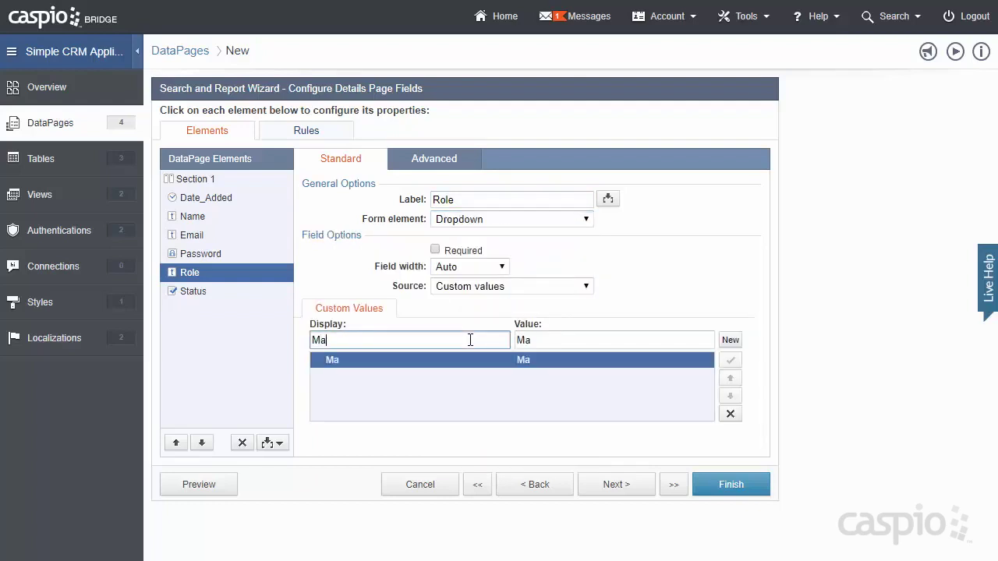
pyautogui.click(730, 340)
pyautogui.write('Employee')
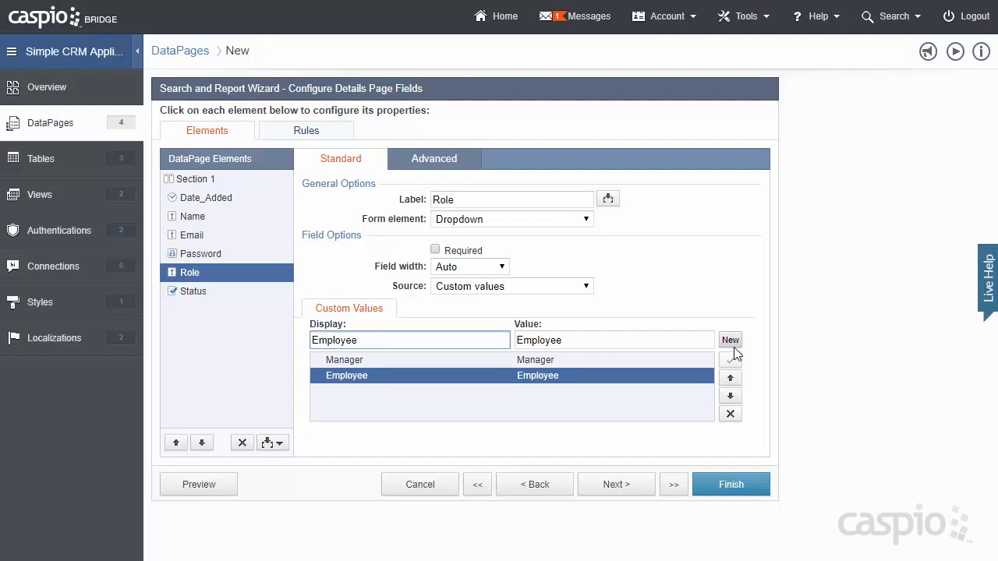
# - Make Status a checkbox captioned 'Check to allow login' and finish the report
pyautogui.click(205, 297)
pyautogui.click(472, 220)
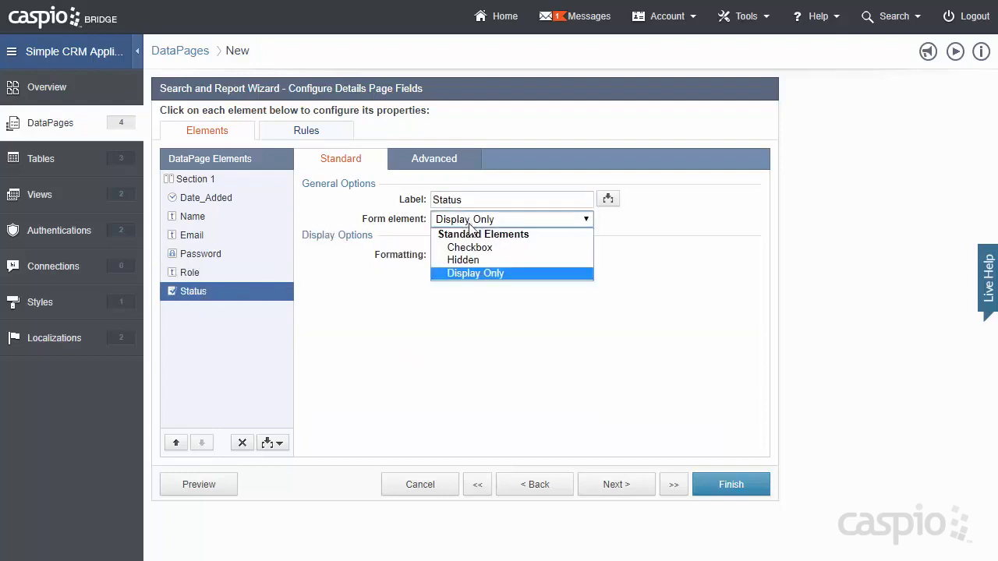
pyautogui.click(470, 247)
pyautogui.click(469, 270)
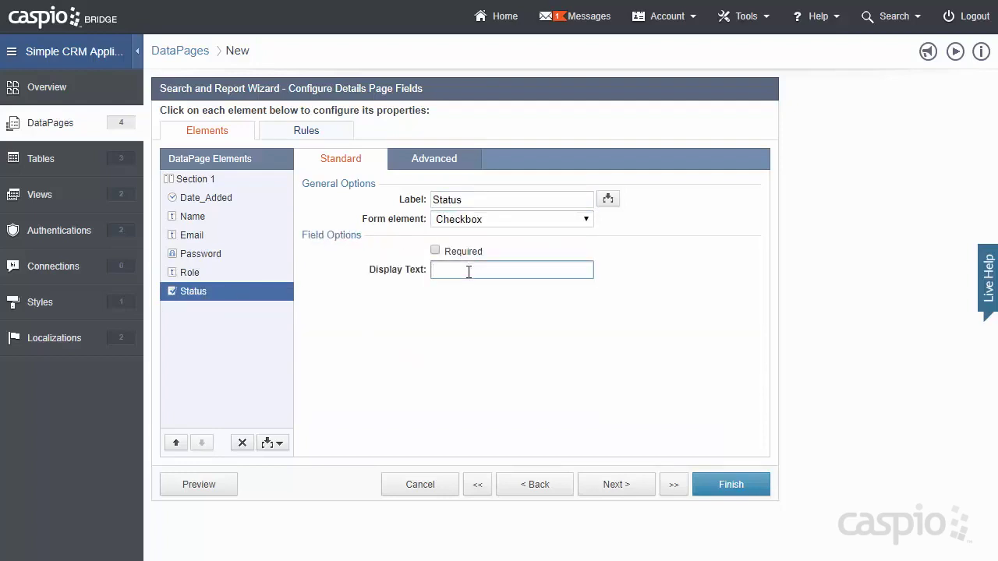
pyautogui.write('Check to allow login')
pyautogui.click(722, 491)
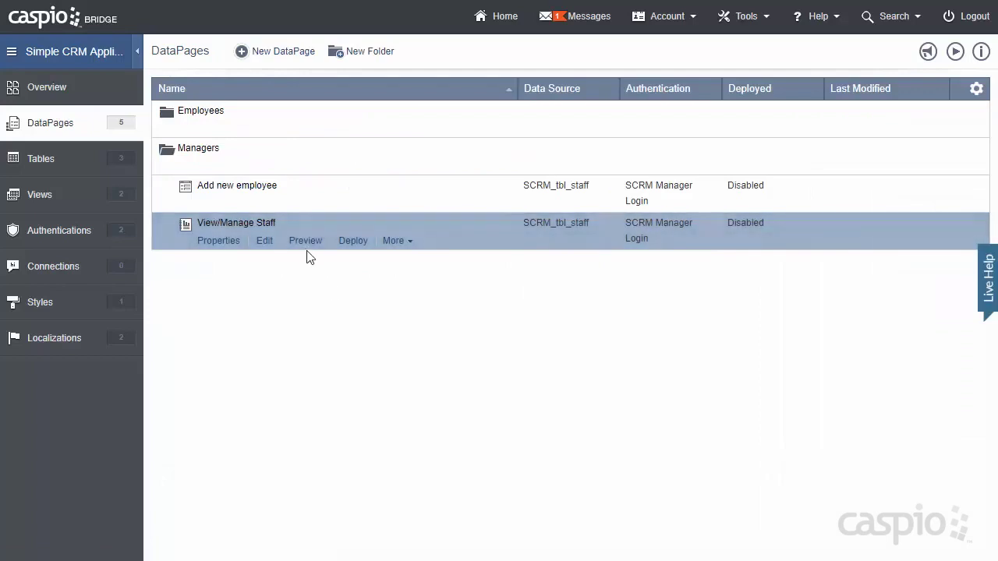
pyautogui.click(305, 245)
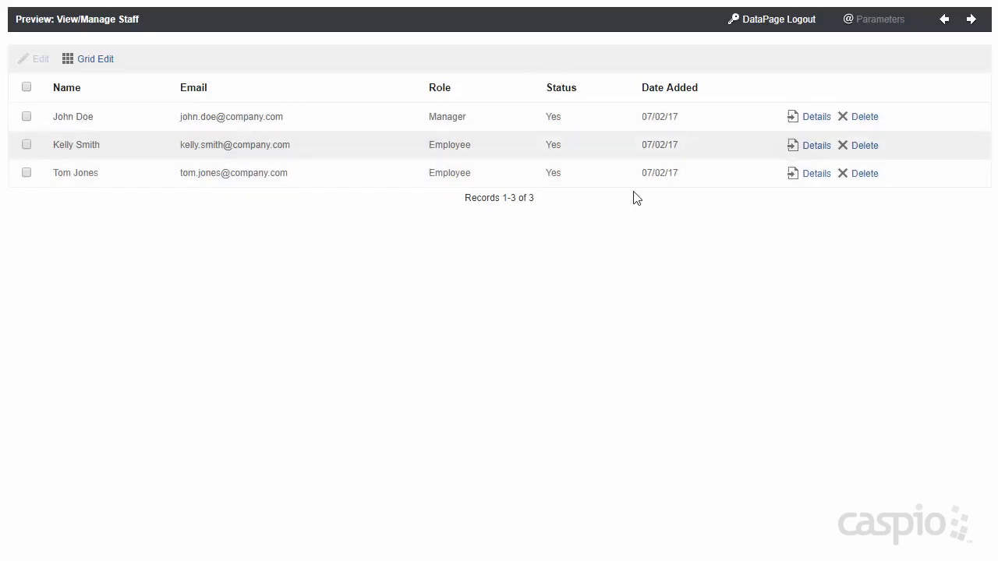
pyautogui.click(817, 174)
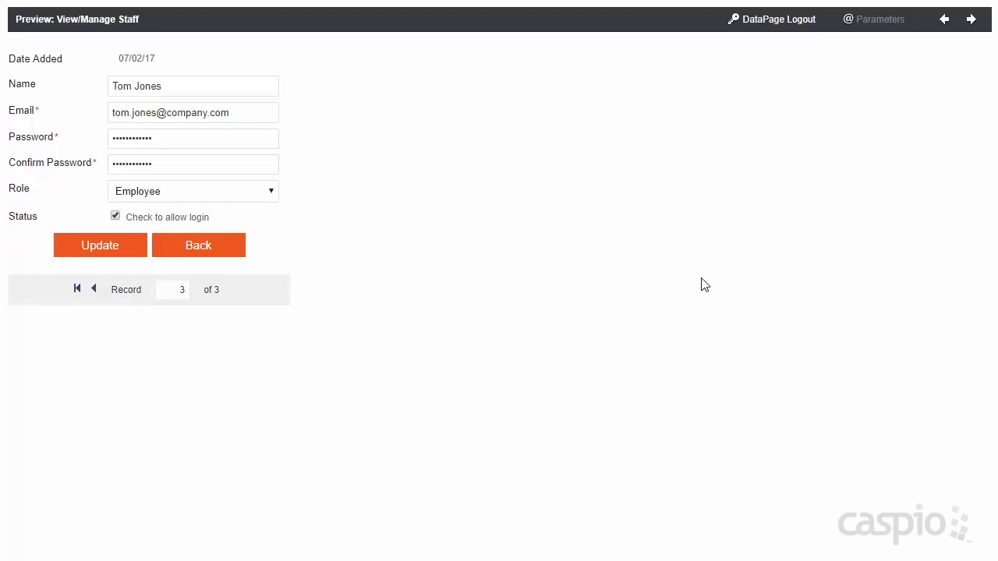
pyautogui.click(270, 198)
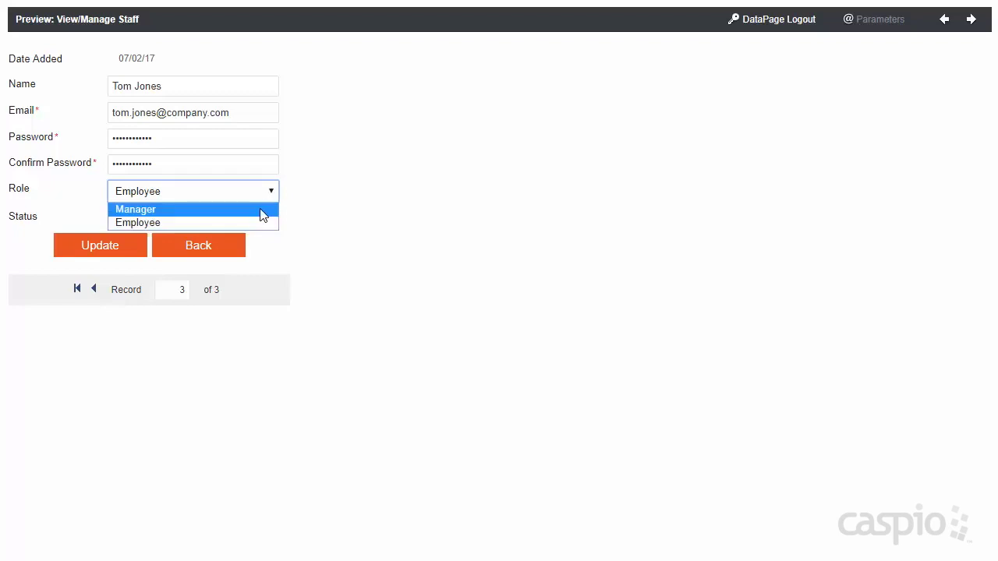
pyautogui.click(507, 244)
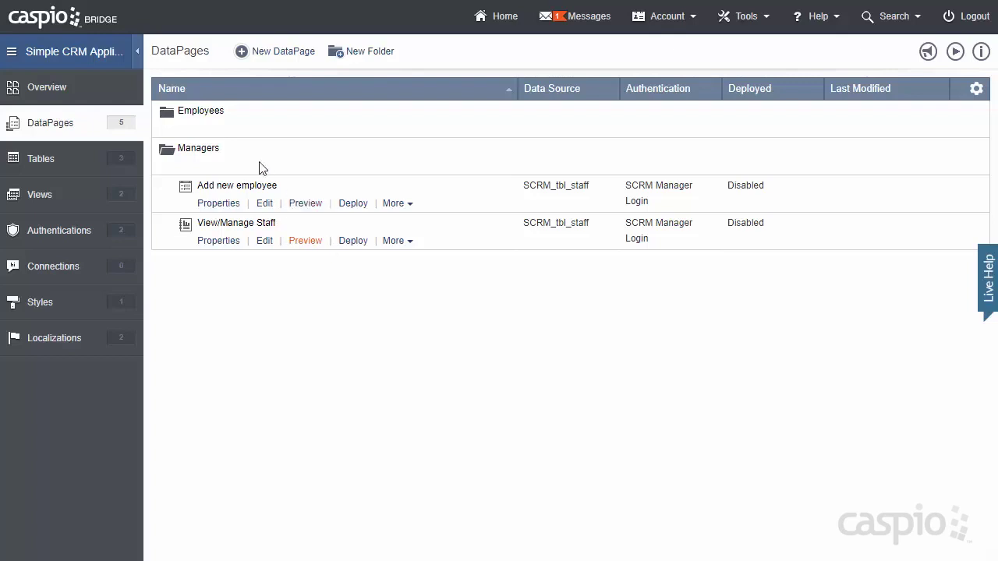
# - Copy the Employees folder's Dashboard page as Dashboard_1
pyautogui.click(189, 128)
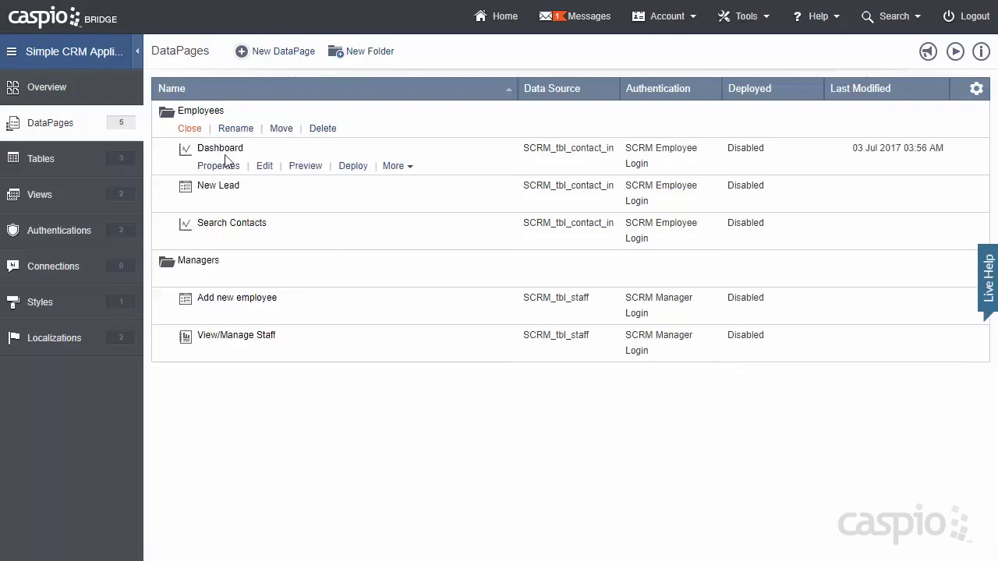
pyautogui.click(394, 166)
pyautogui.click(406, 193)
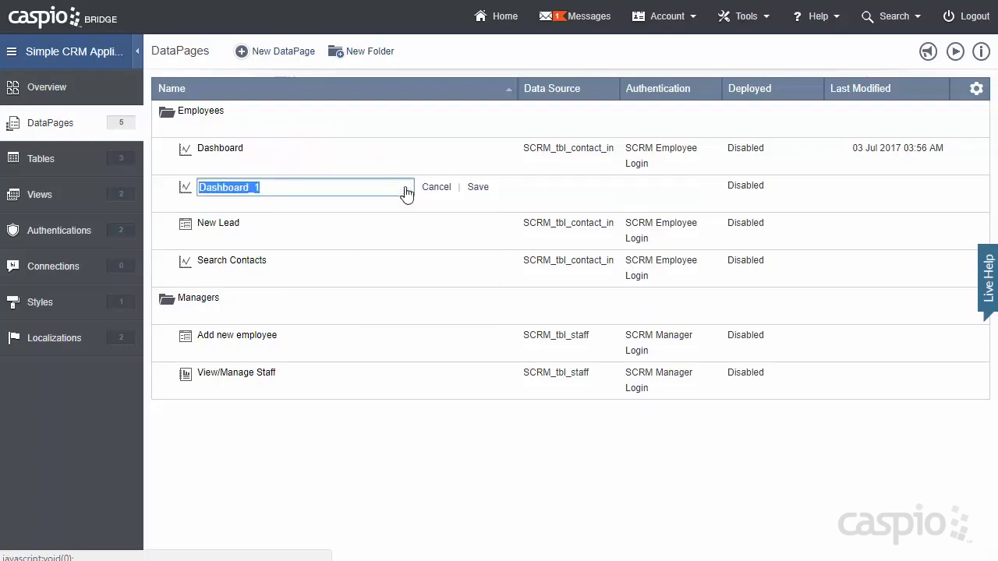
pyautogui.click(478, 191)
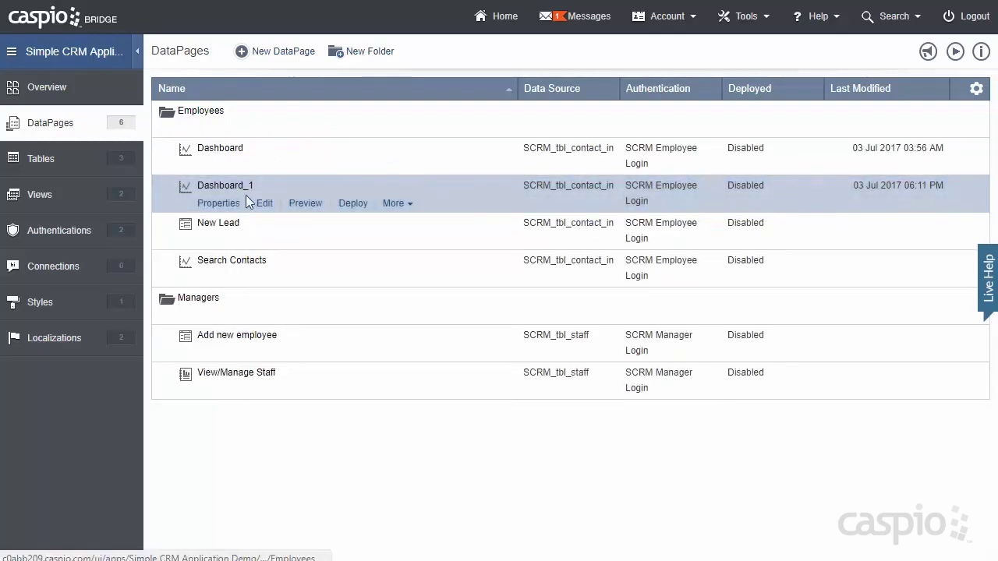
# - Move Dashboard_1 into the Managers folder
pyautogui.click(395, 204)
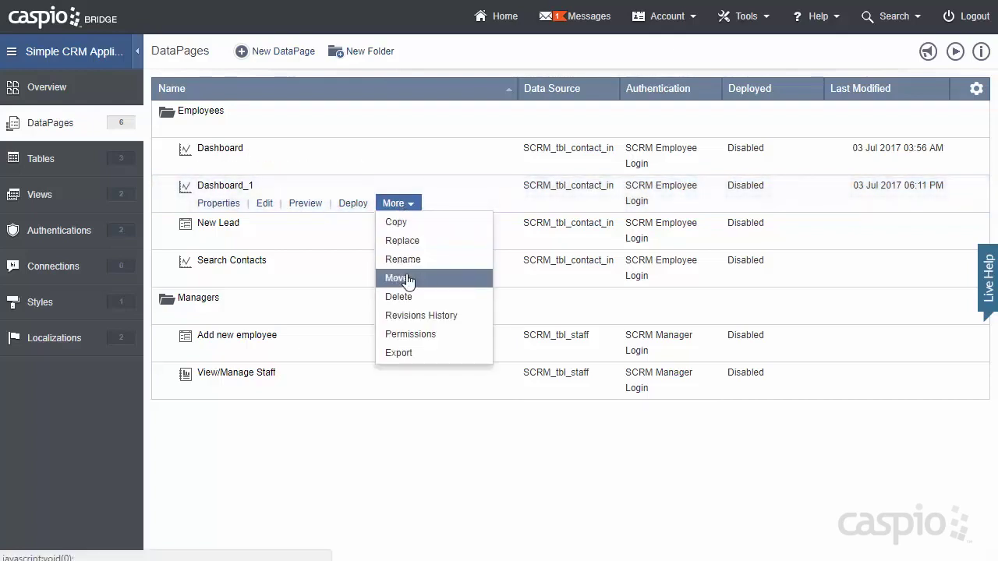
pyautogui.click(398, 279)
pyautogui.click(375, 265)
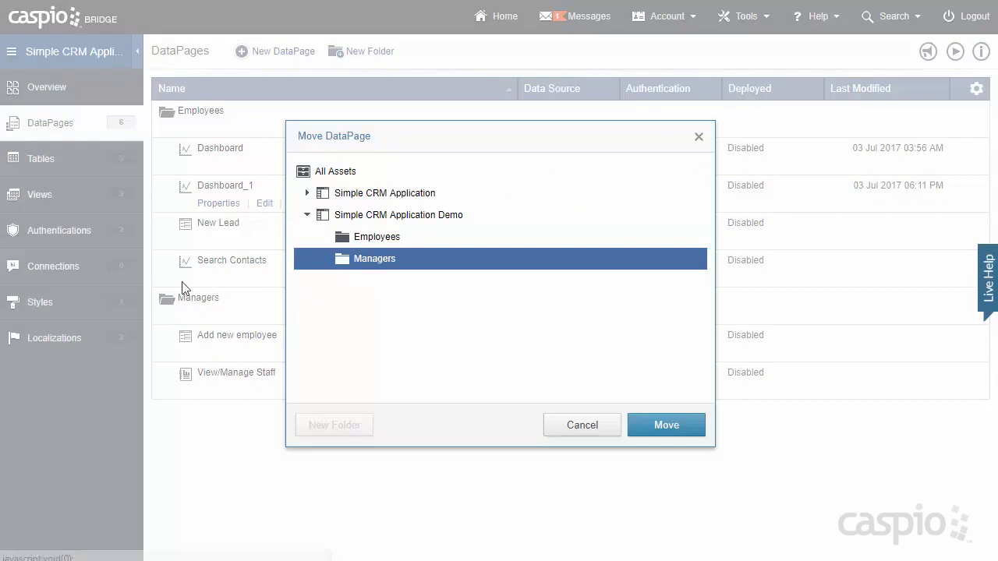
pyautogui.click(659, 426)
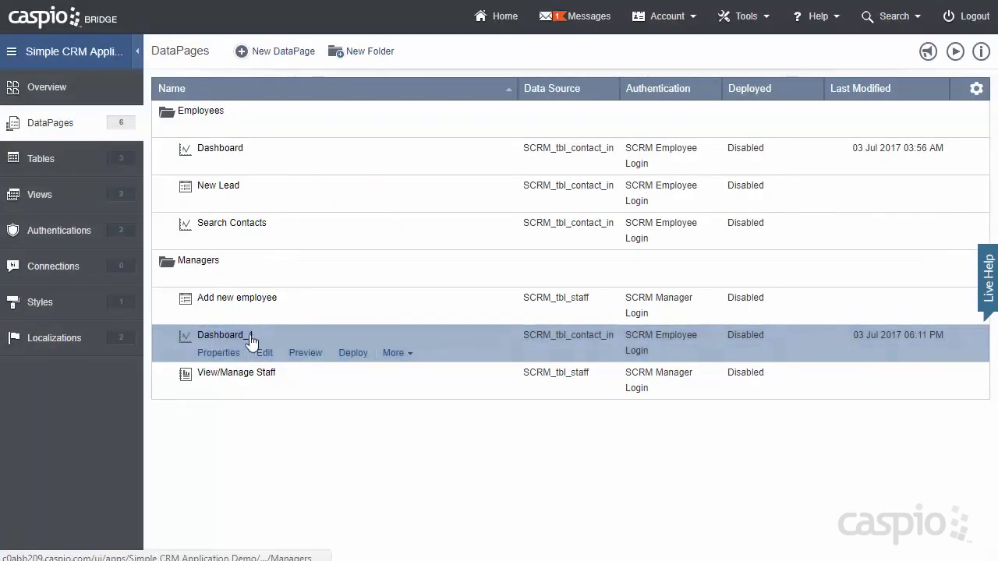
# - Rename Dashboard_1 to Dashboard and open it in the DataPage Wizard
pyautogui.click(394, 354)
pyautogui.click(419, 409)
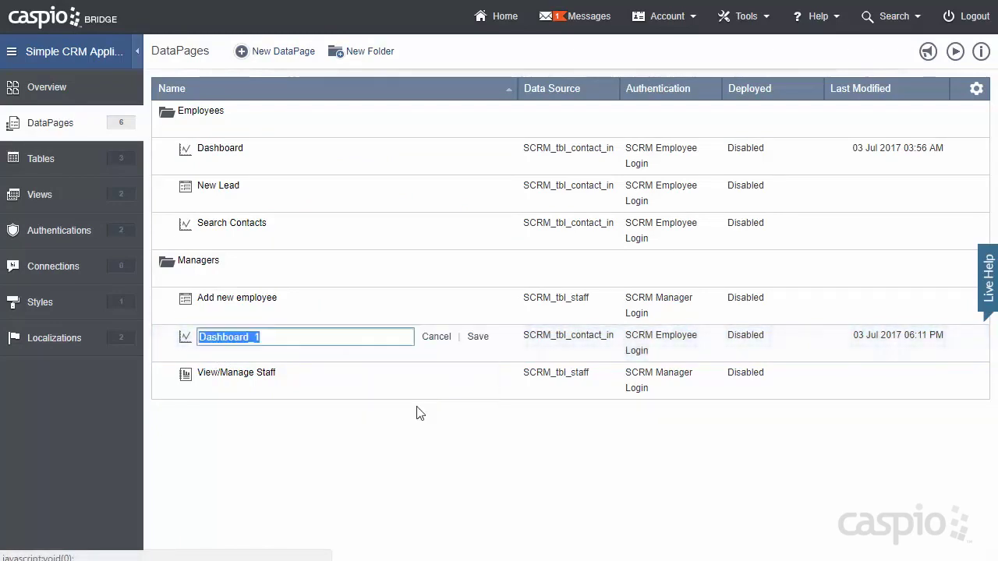
pyautogui.click(291, 337)
pyautogui.press('BackSpace')
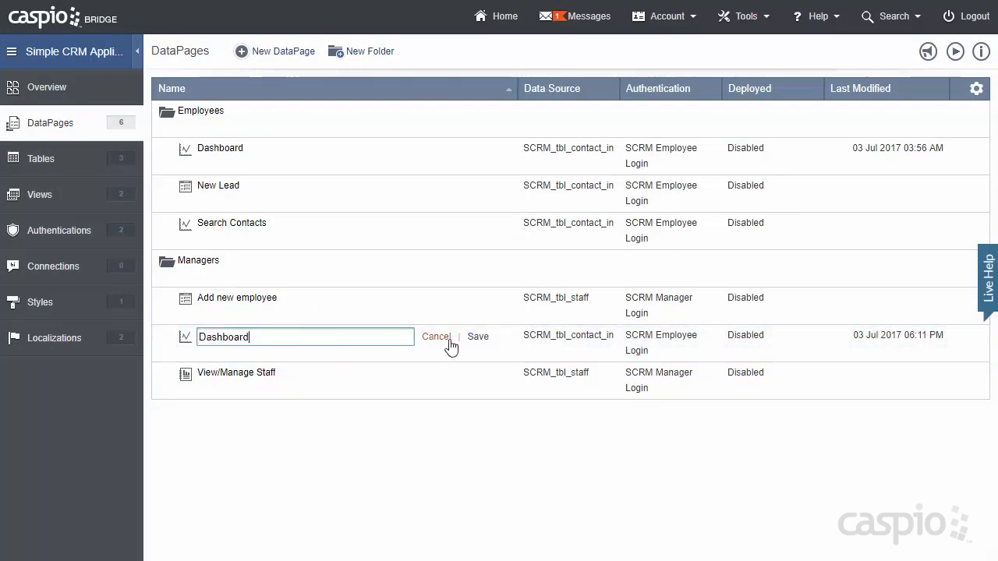
pyautogui.click(477, 342)
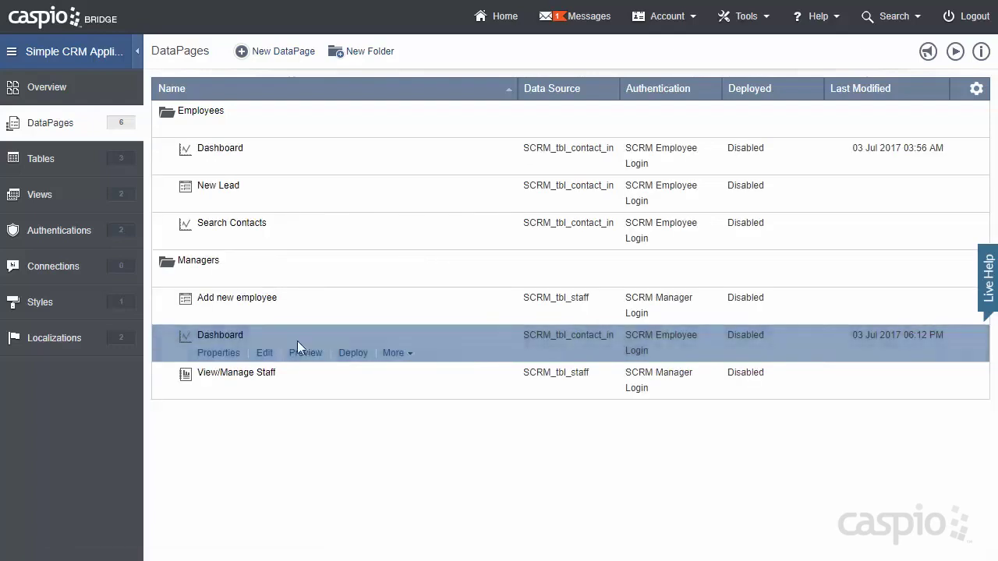
pyautogui.click(264, 353)
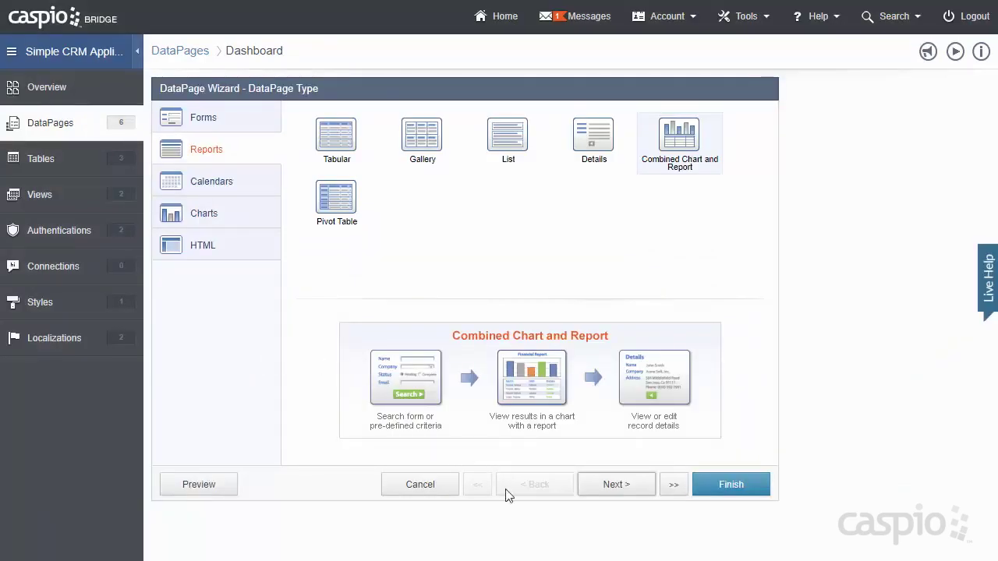
# - Require SCRM Manager Login and turn off restricting record access by user identity
pyautogui.click(615, 492)
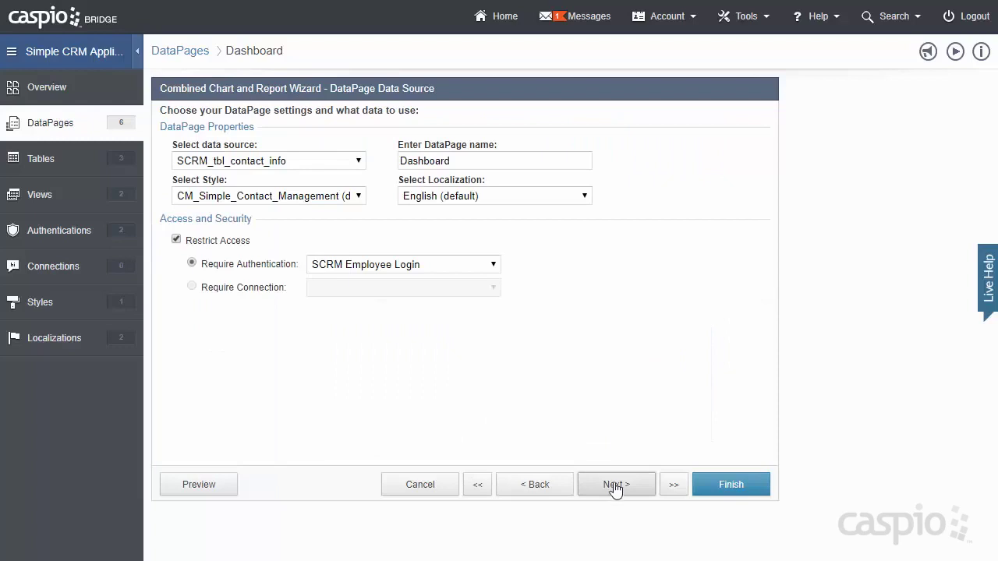
pyautogui.click(417, 269)
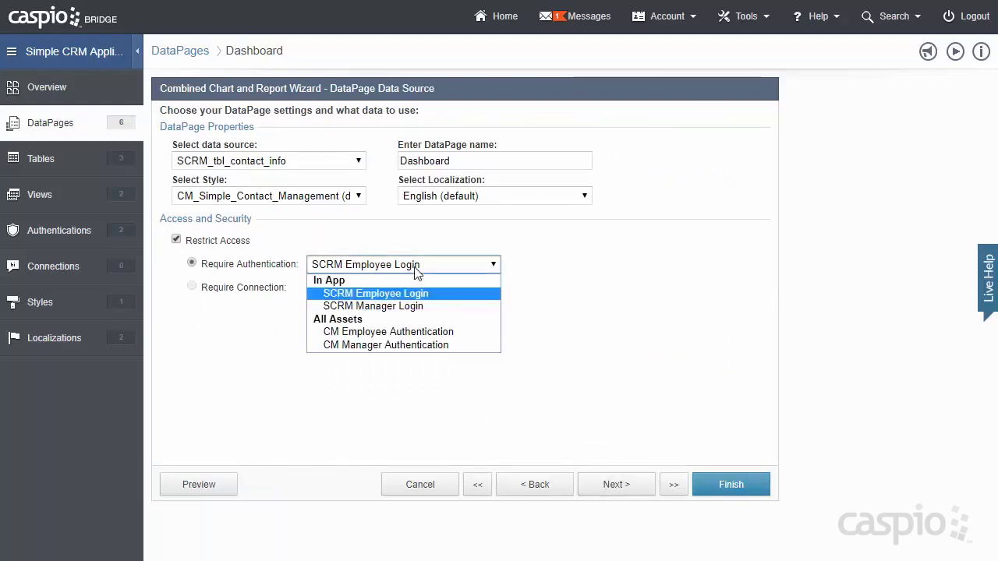
pyautogui.click(412, 307)
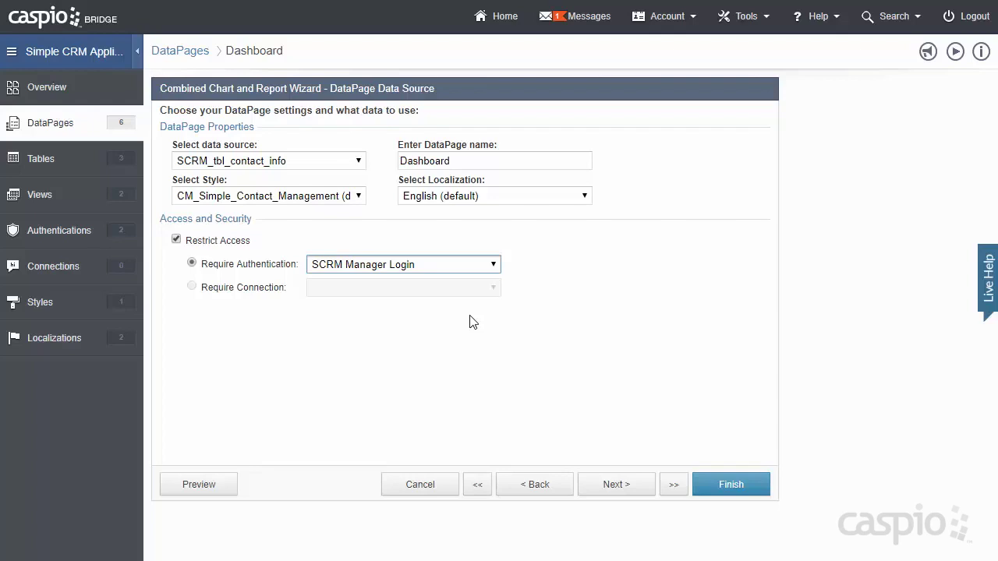
pyautogui.click(616, 488)
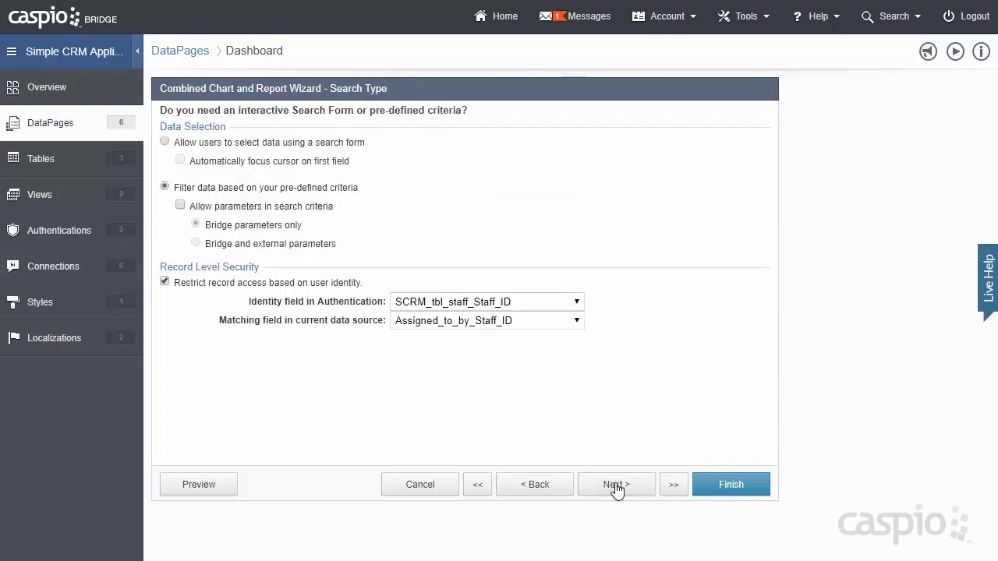
pyautogui.click(185, 282)
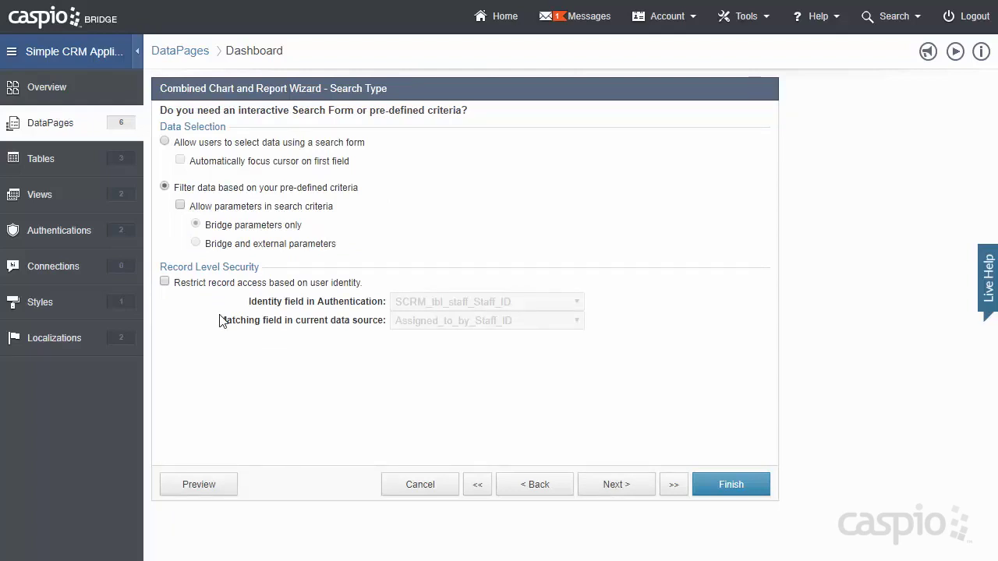
pyautogui.click(618, 485)
pyautogui.click(621, 490)
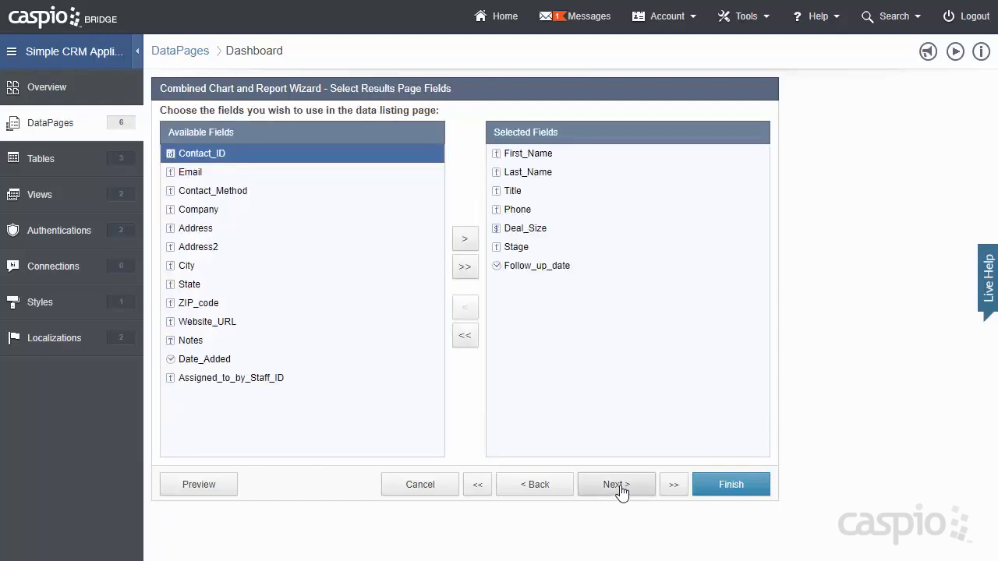
# - Add Assigned_to_by_Staff_ID to the results page fields
pyautogui.click(282, 380)
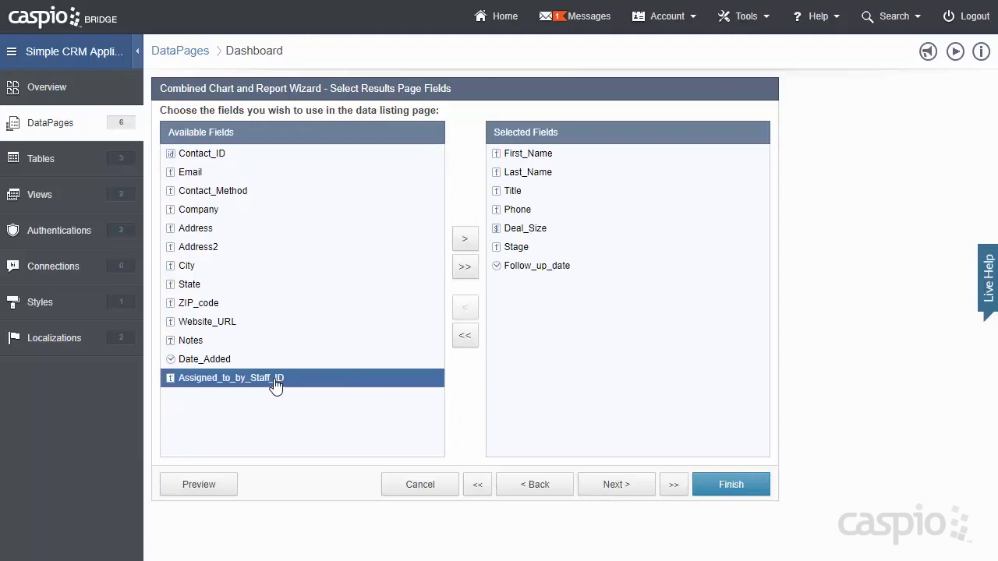
pyautogui.click(463, 243)
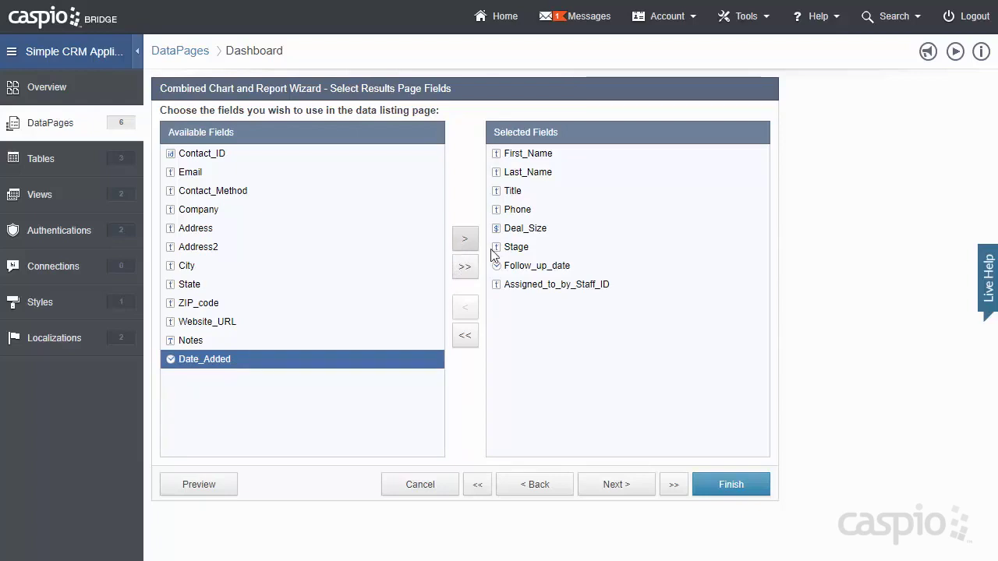
pyautogui.click(610, 485)
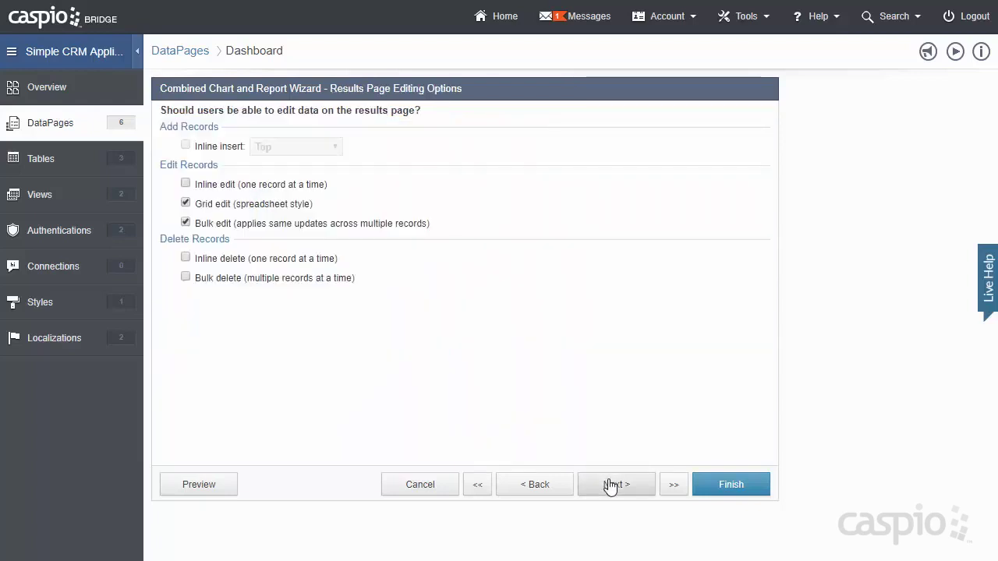
pyautogui.click(610, 485)
# - Move Assigned_to_by_Staff_ID to the top and group results by it as a collapsible group
pyautogui.click(255, 288)
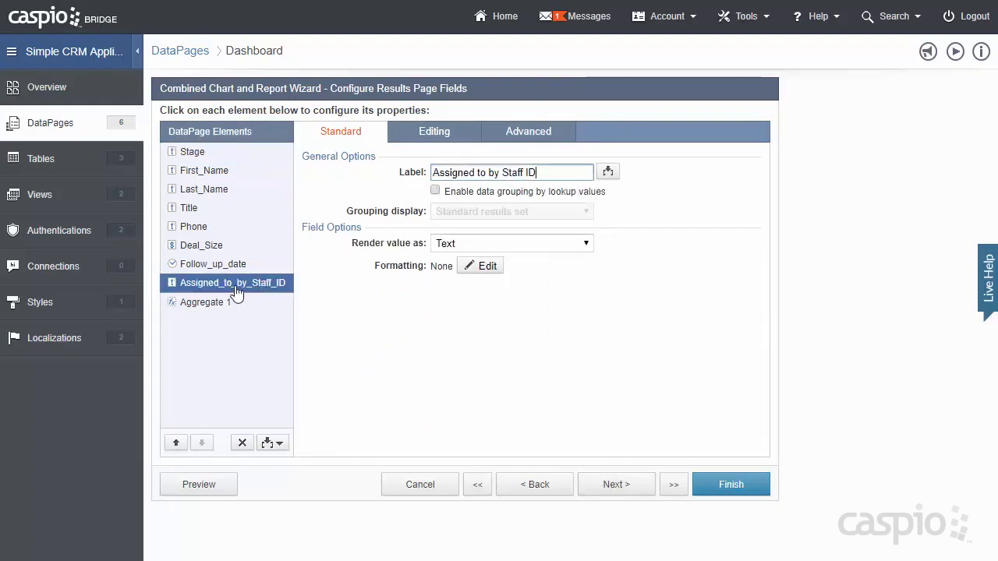
pyautogui.click(176, 443)
pyautogui.click(177, 443)
pyautogui.click(176, 443)
pyautogui.click(176, 443)
pyautogui.click(177, 443)
pyautogui.click(176, 443)
pyautogui.click(176, 443)
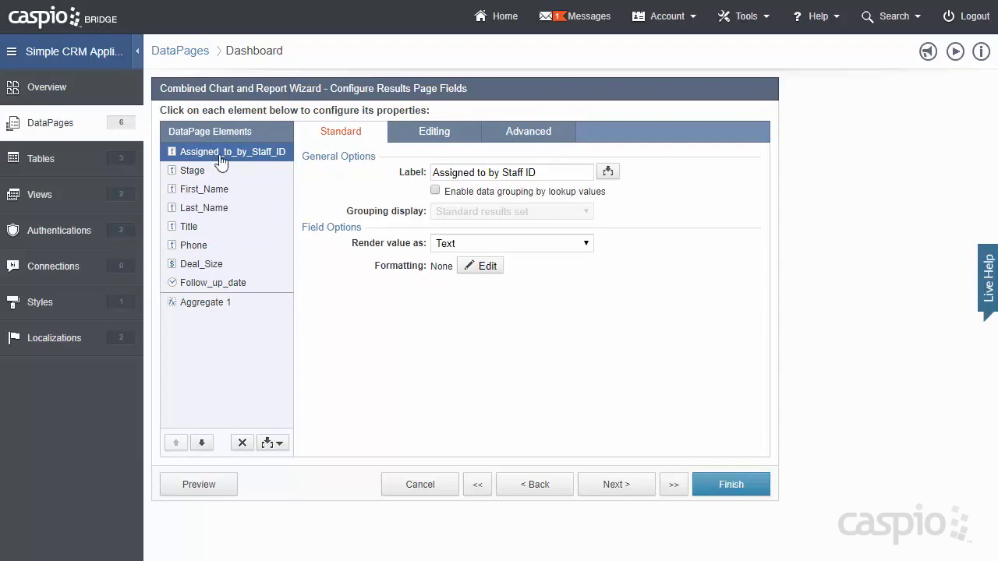
pyautogui.click(460, 192)
pyautogui.click(461, 239)
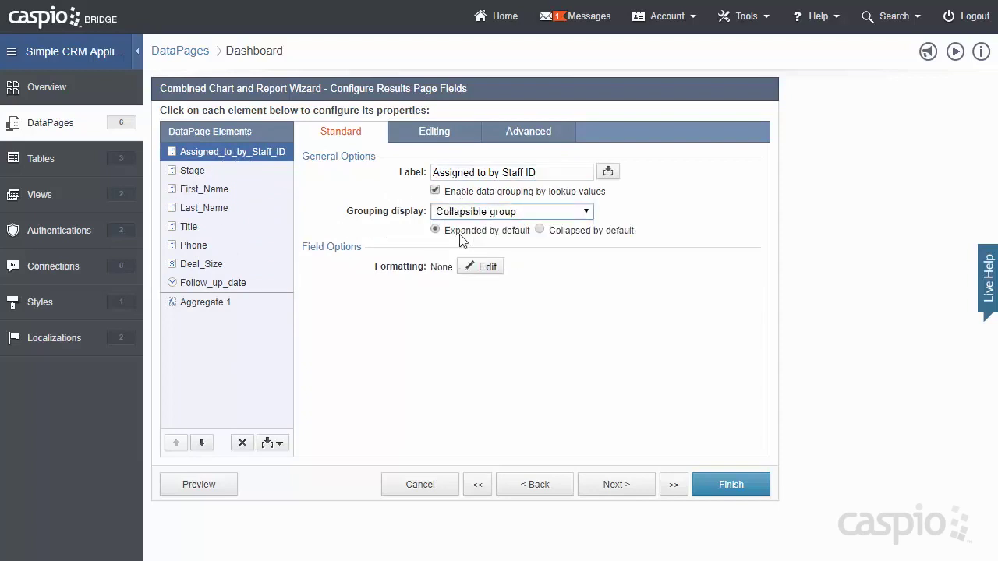
# - Relabel the grouping column 'Assigned to' and proceed to chart type selection
pyautogui.click(490, 172)
pyautogui.moveTo(490, 172); pyautogui.dragTo(546, 172)
pyautogui.press('BackSpace')
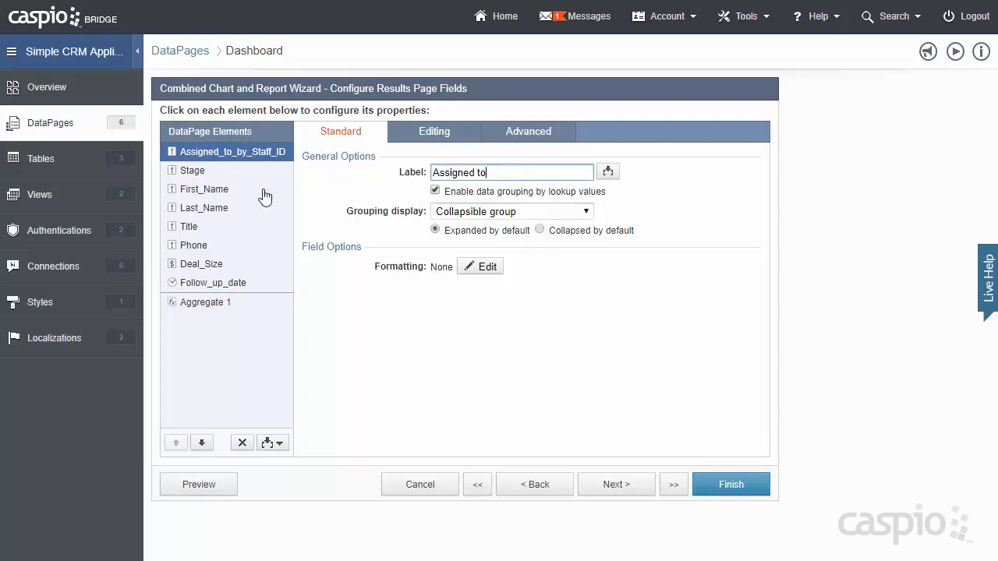
pyautogui.click(616, 487)
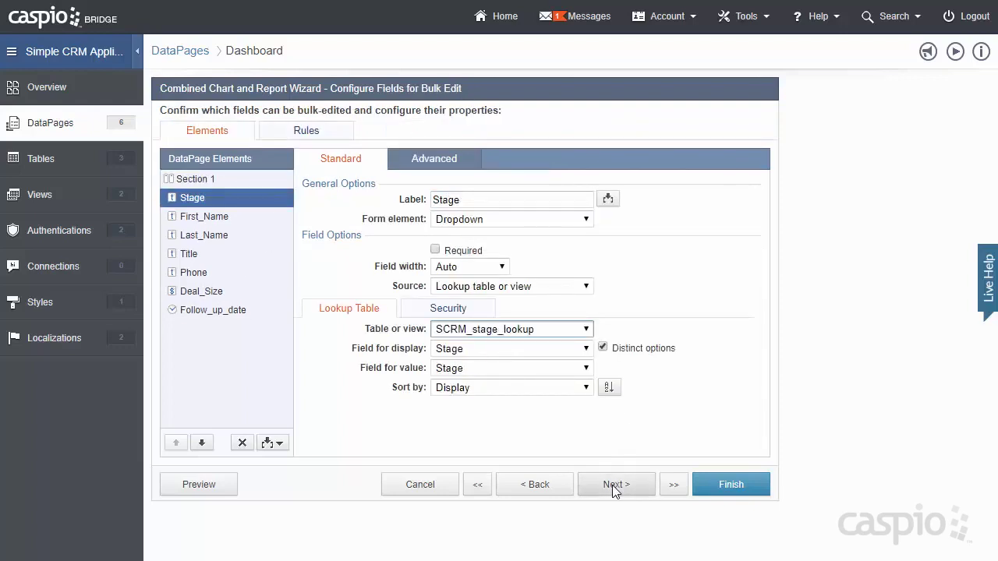
pyautogui.click(613, 485)
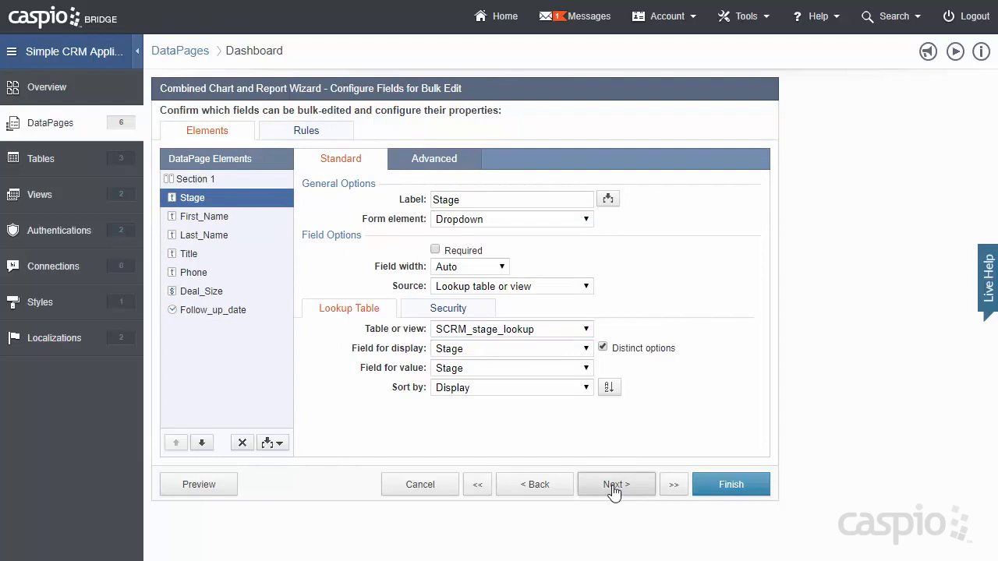
pyautogui.click(614, 487)
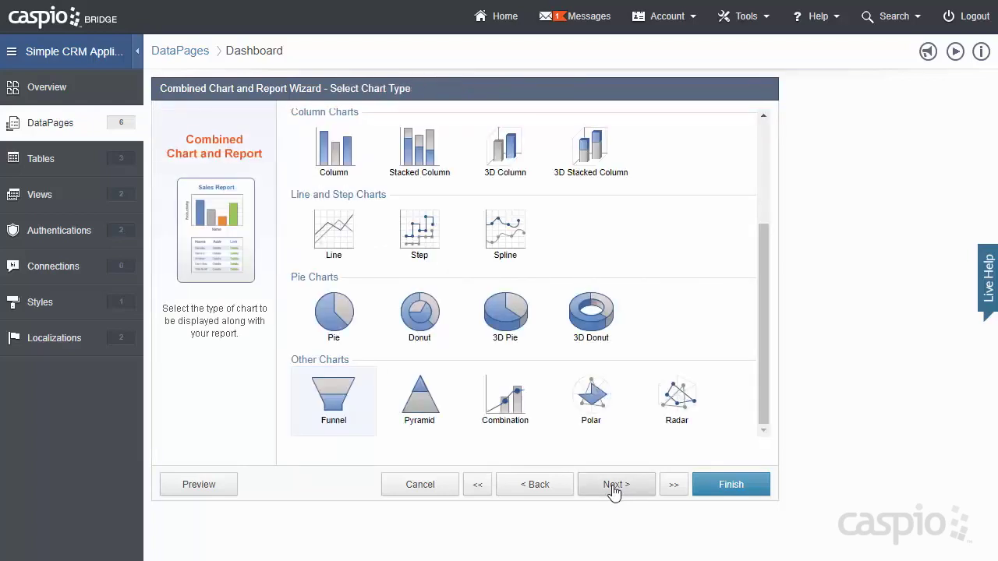
# - Keep the funnel chart type and no details page, then save the Managers Dashboard
pyautogui.click(613, 487)
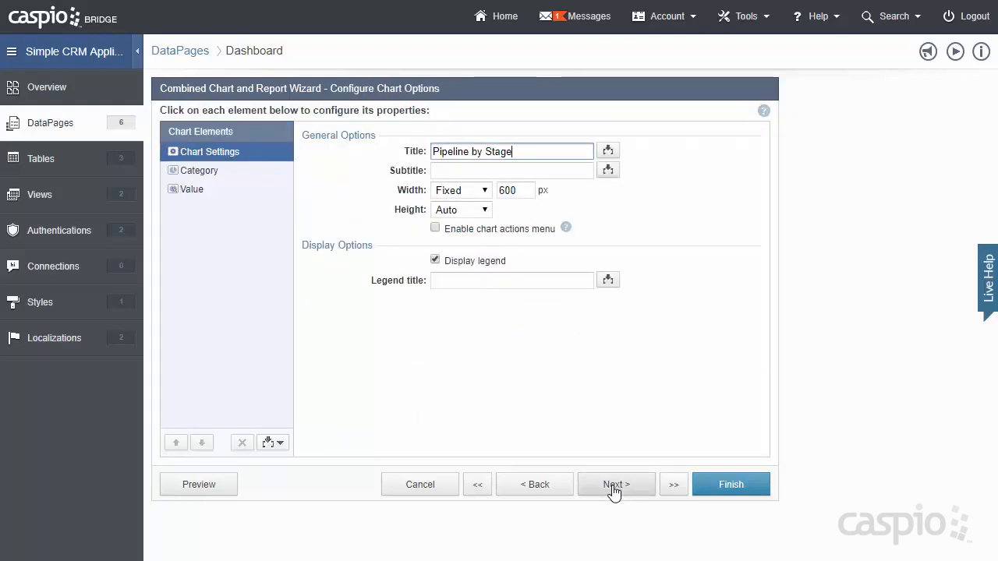
pyautogui.click(613, 486)
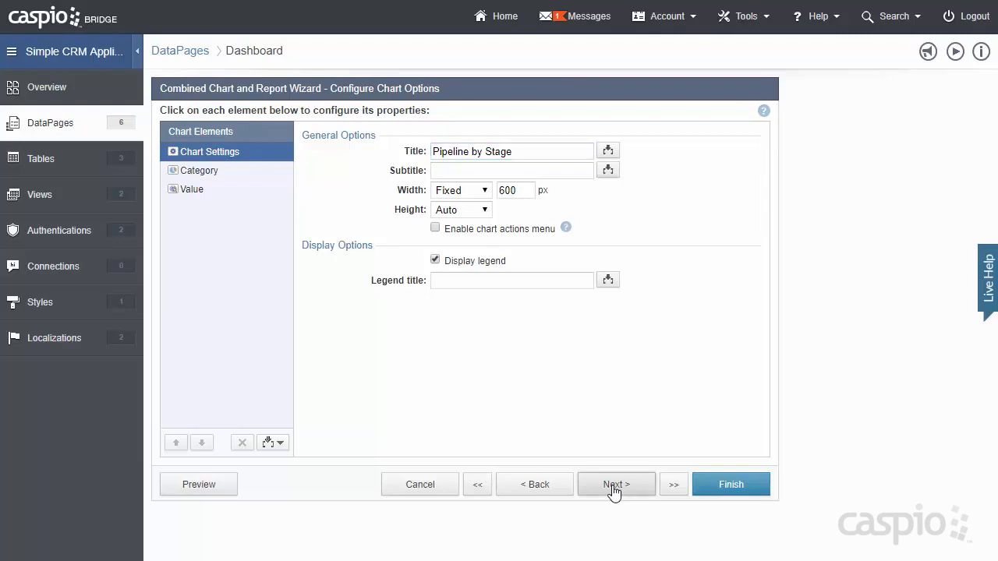
pyautogui.click(614, 486)
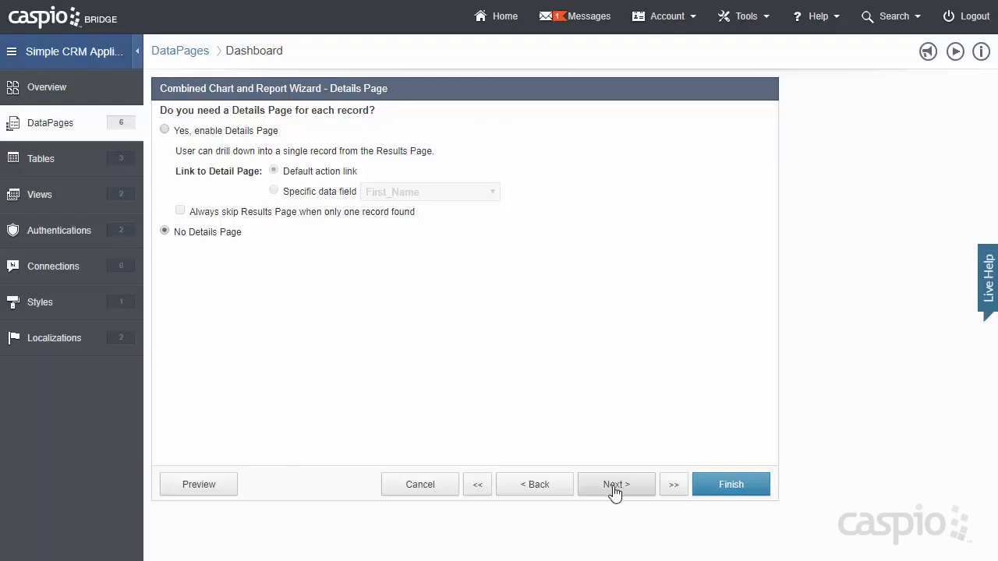
pyautogui.click(727, 489)
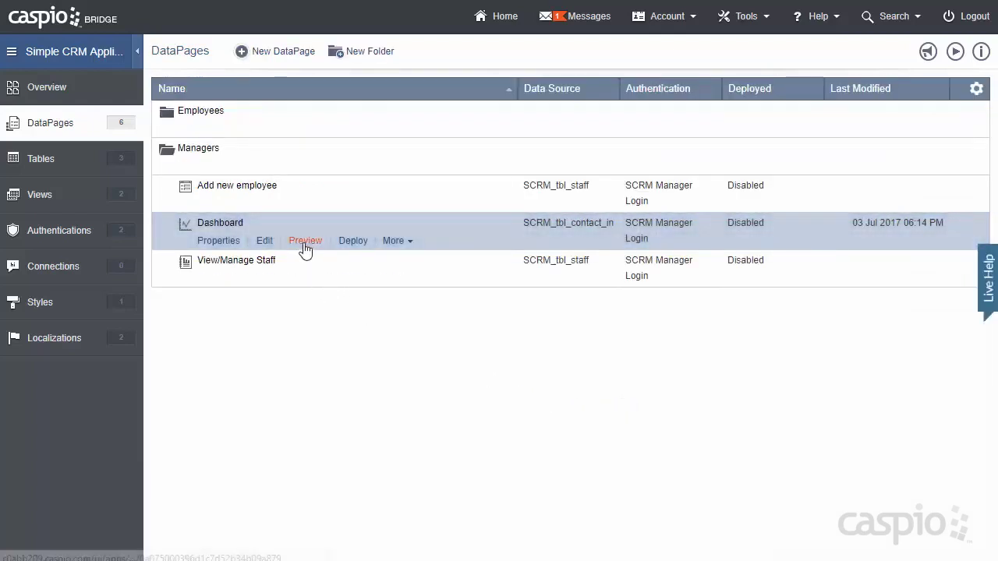
# - Preview the Managers Dashboard to check the Pipeline by Stage funnel and assignee grouping
pyautogui.click(305, 241)
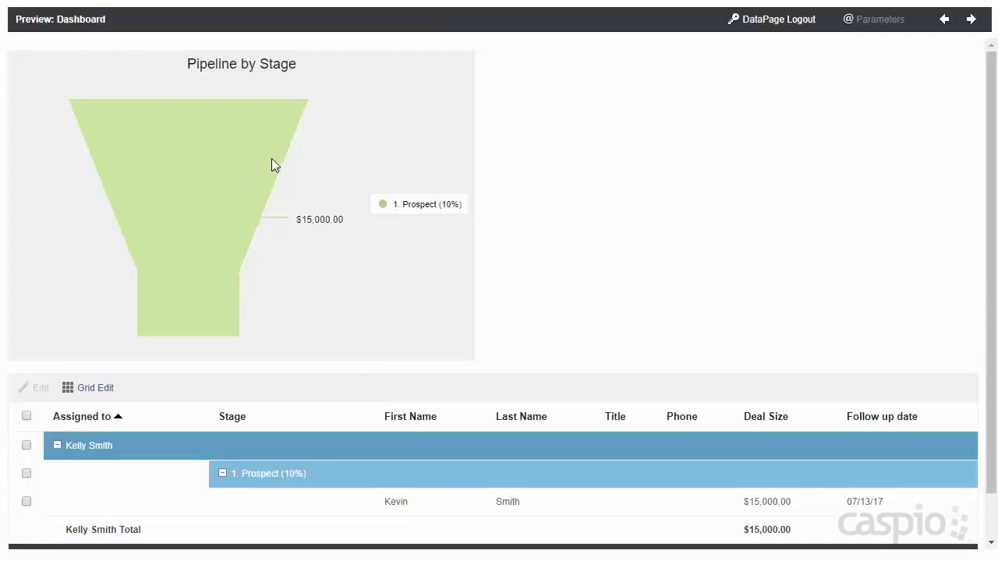
pyautogui.scroll(-1, 579, 165)
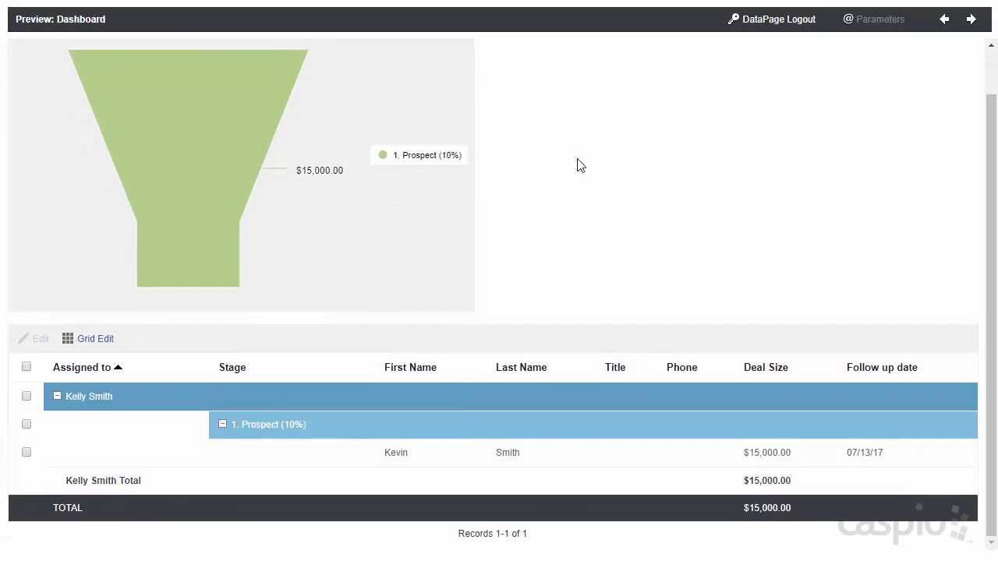